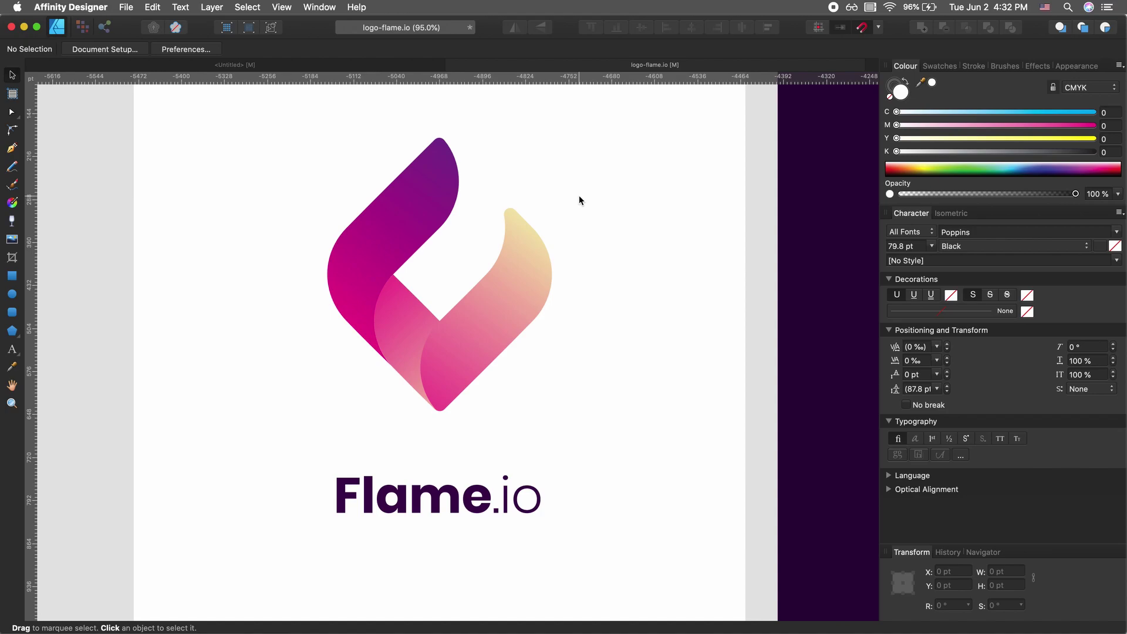
# Step: Review the finished Flame.io logo, briefly selecting the flame shapes above the wordmark
pyautogui.scroll(2, 576, 234)
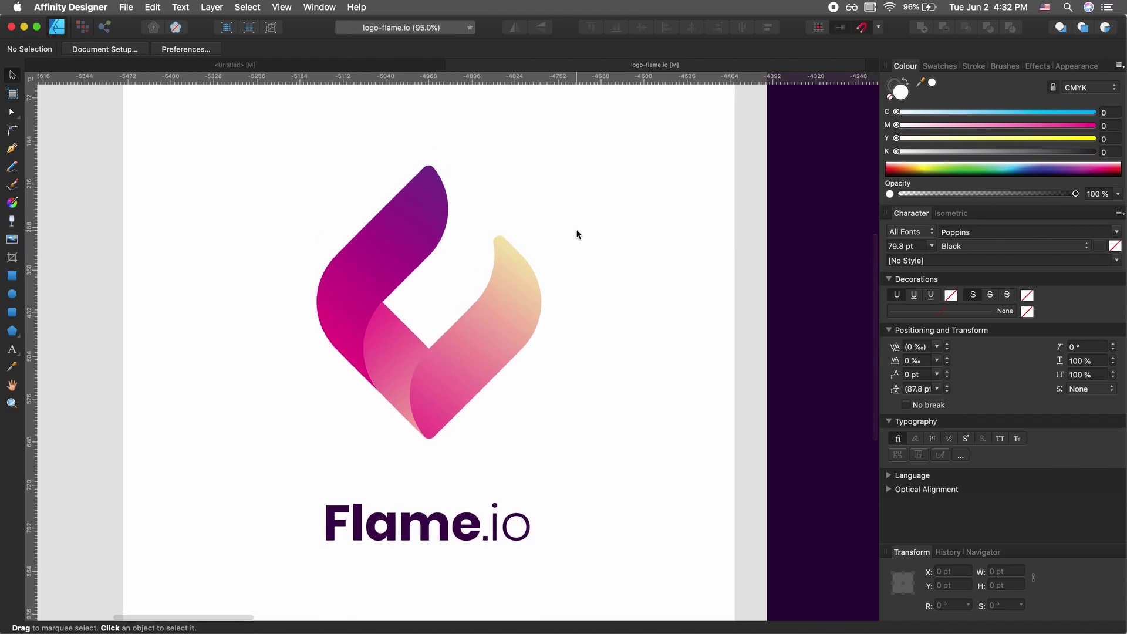
pyautogui.moveTo(607, 167); pyautogui.dragTo(297, 527)
pyautogui.click(297, 527)
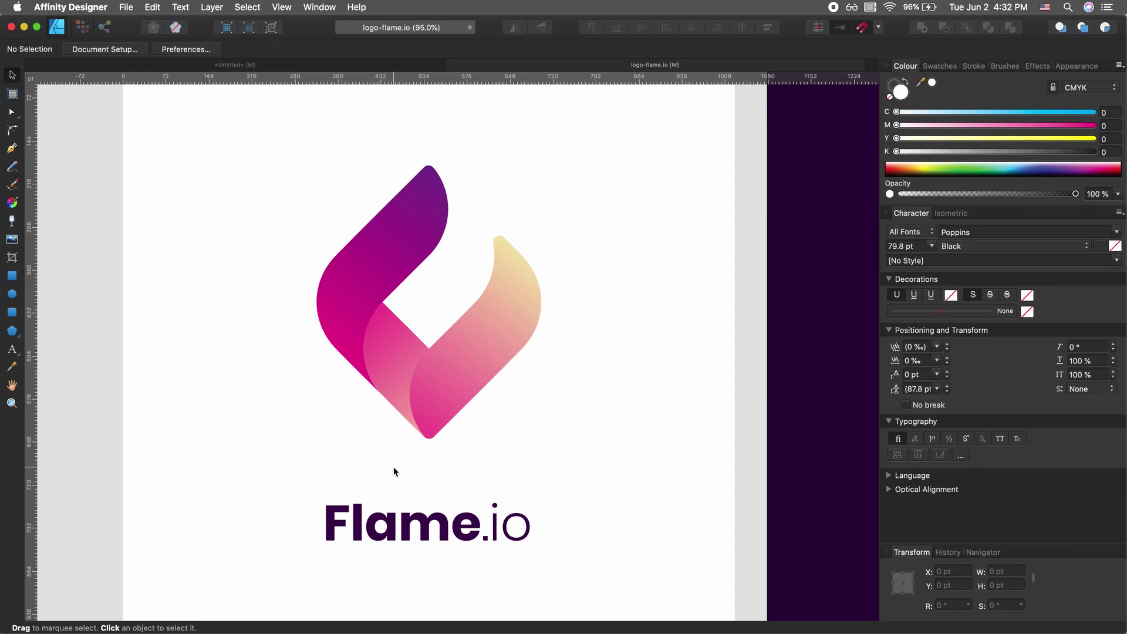
pyautogui.scroll(2, 393, 466)
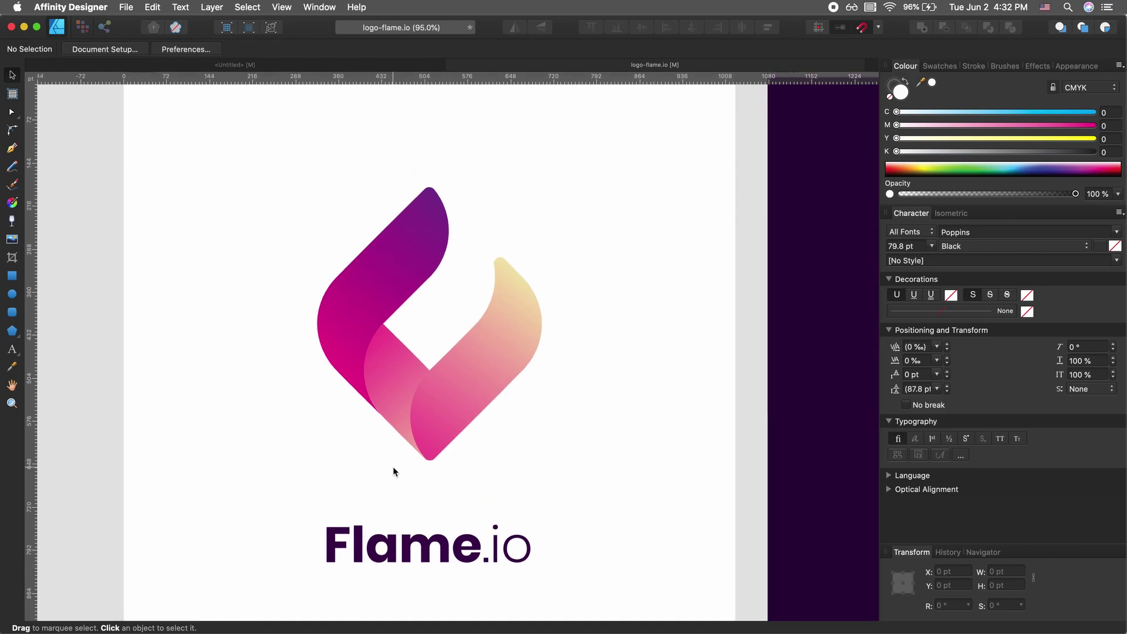
pyautogui.scroll(-2, 393, 468)
pyautogui.hscroll(-1, 393, 468)
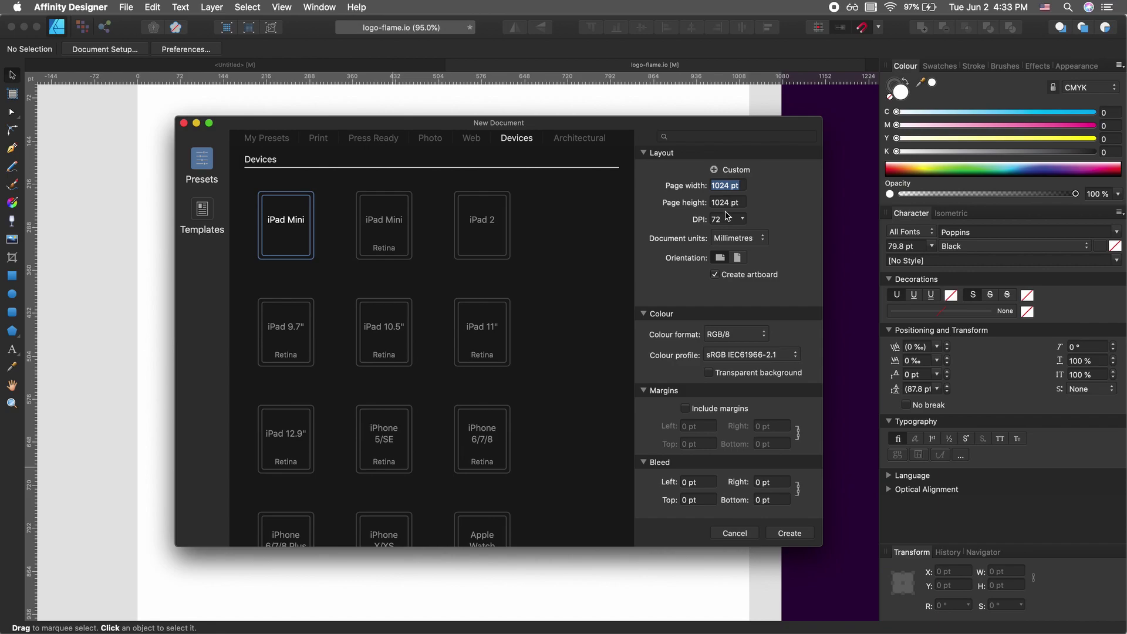
# Step: Create the 1024 pt document and draw a roughly 77 pt square near the artboard's top left
pyautogui.click(791, 534)
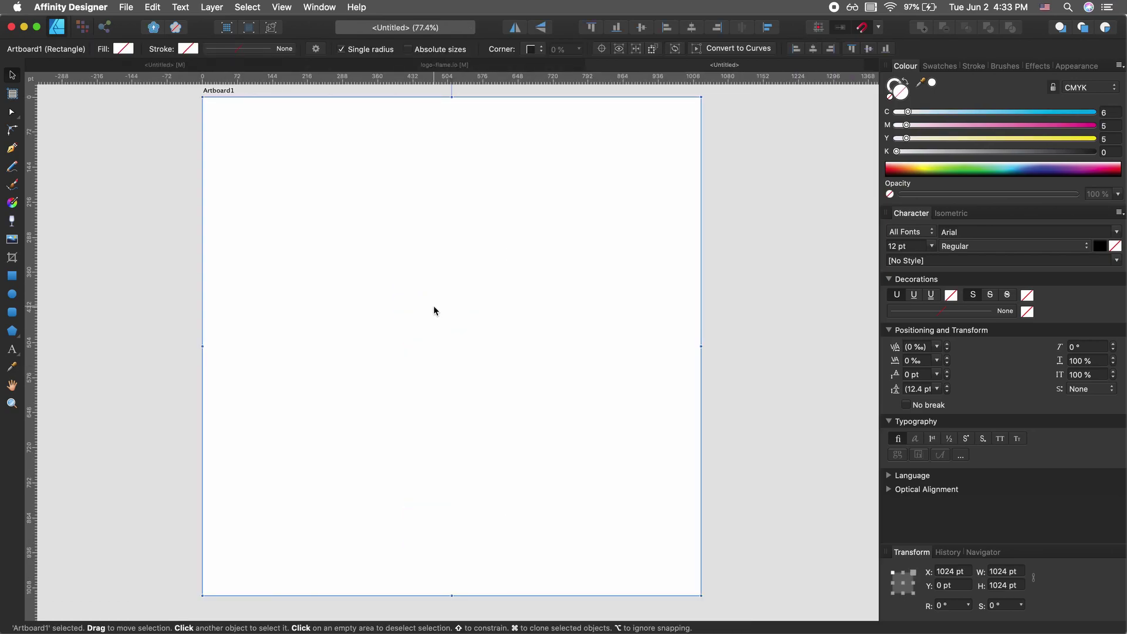
pyautogui.press('m')
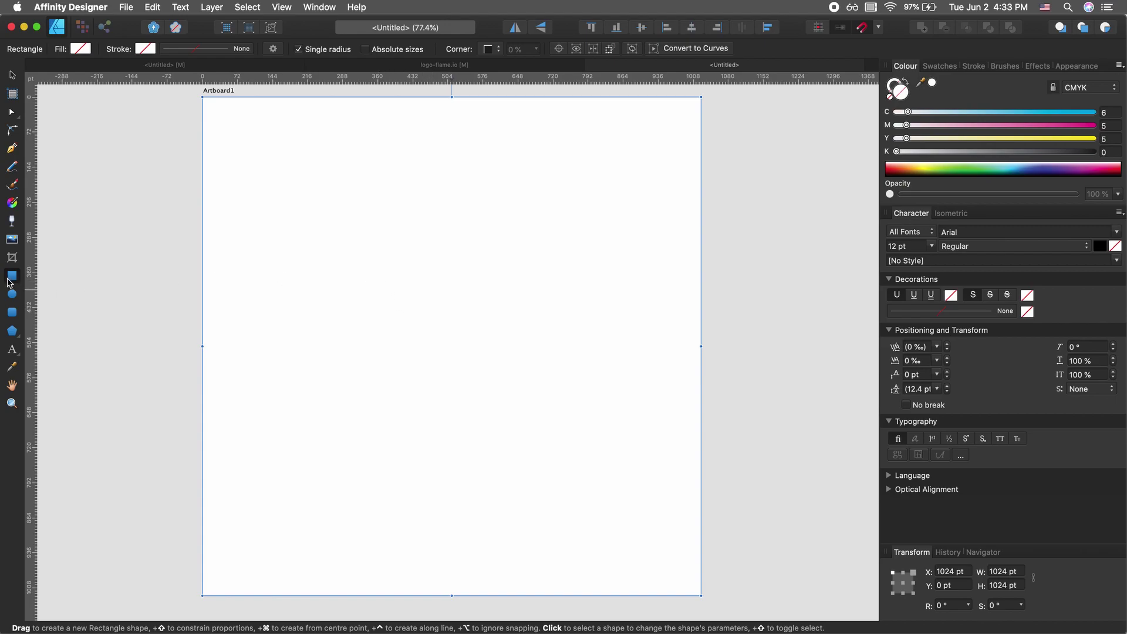
pyautogui.moveTo(260, 155); pyautogui.dragTo(298, 198)
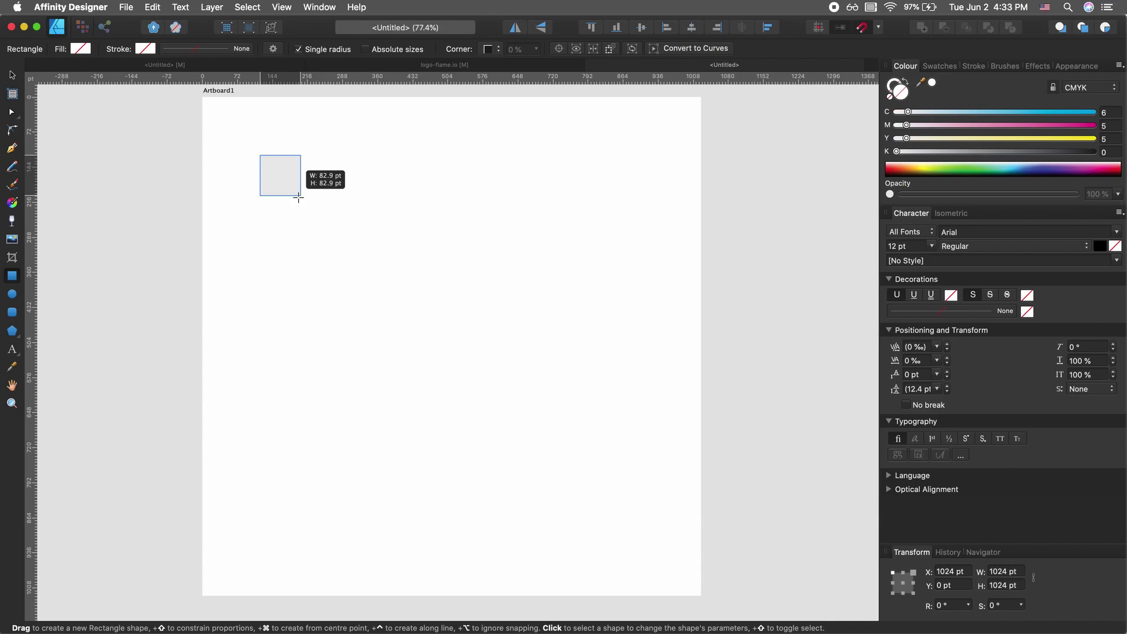
pyautogui.moveTo(298, 198)
pyautogui.mouseDown()
pyautogui.moveTo(287, 184)
pyautogui.moveTo(294, 196)
pyautogui.mouseUp()
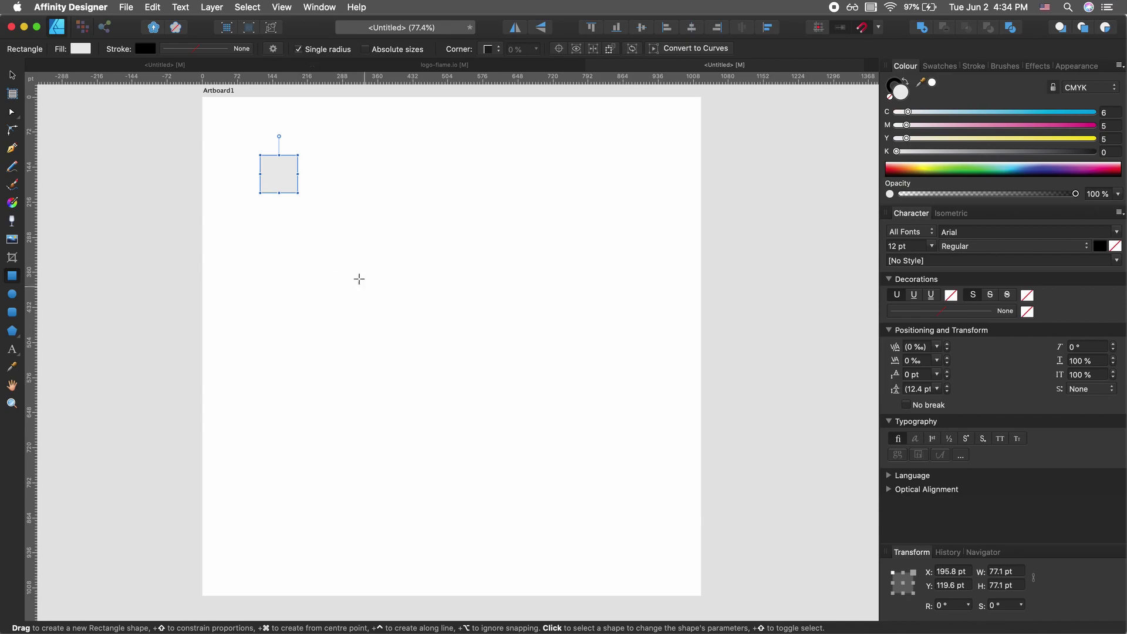
# Step: Paste a white fill and 1 pt black outline style onto the square, then deselect
pyautogui.press('super+shift+v')
pyautogui.press('super+z')
pyautogui.press('super+shift+z')
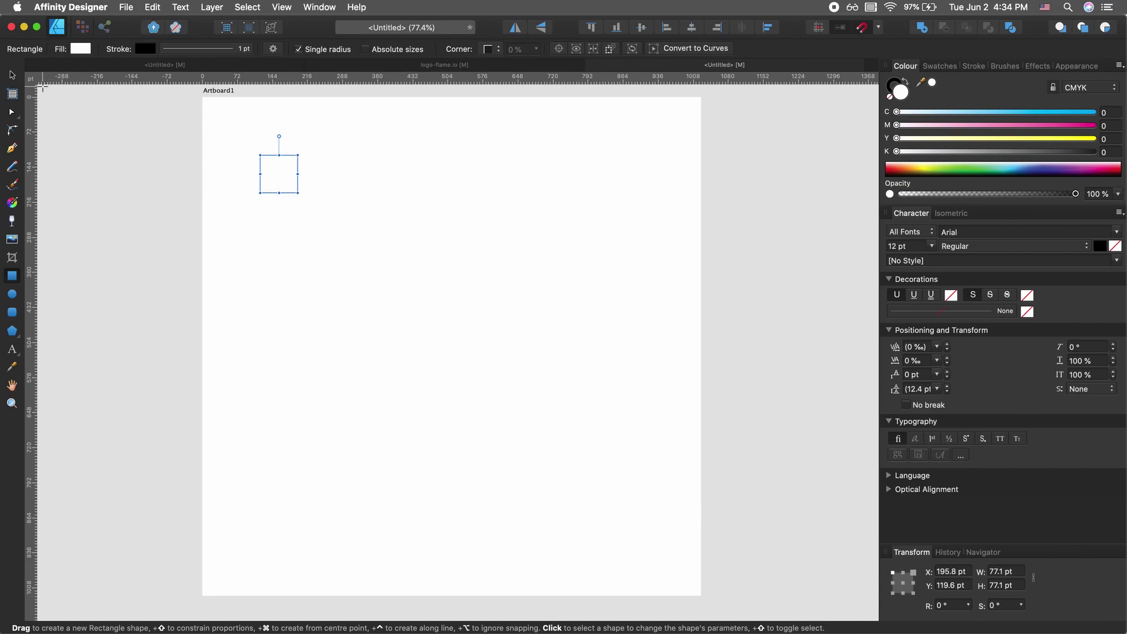
pyautogui.press('v')
pyautogui.click(276, 217)
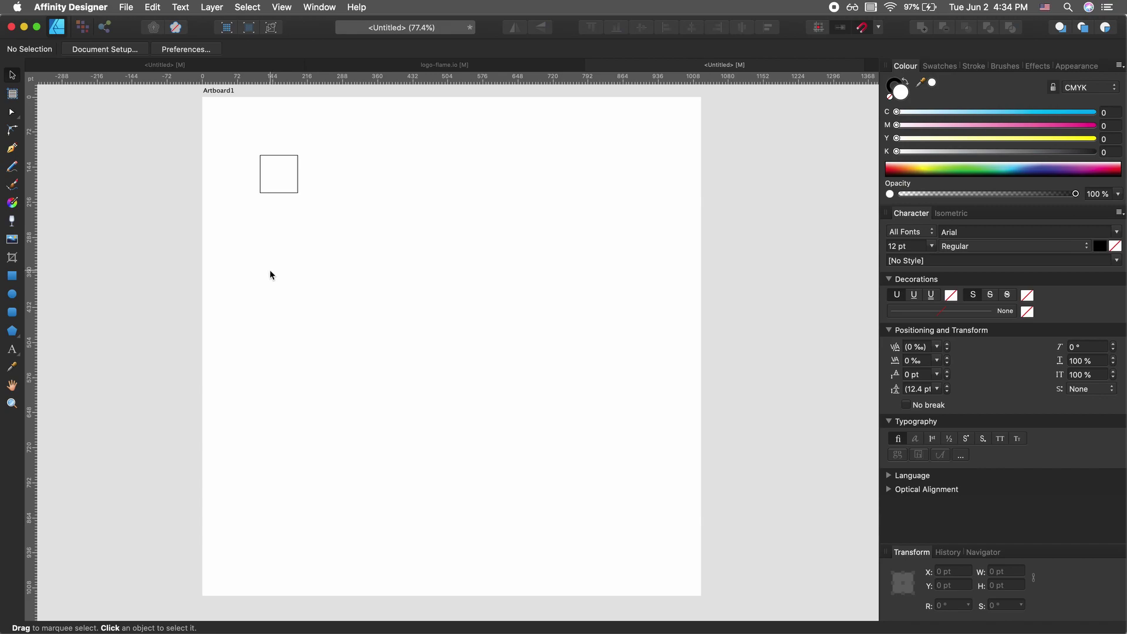
# Step: Duplicate the square sideways into a row of ten adjoining squares
pyautogui.click(280, 174)
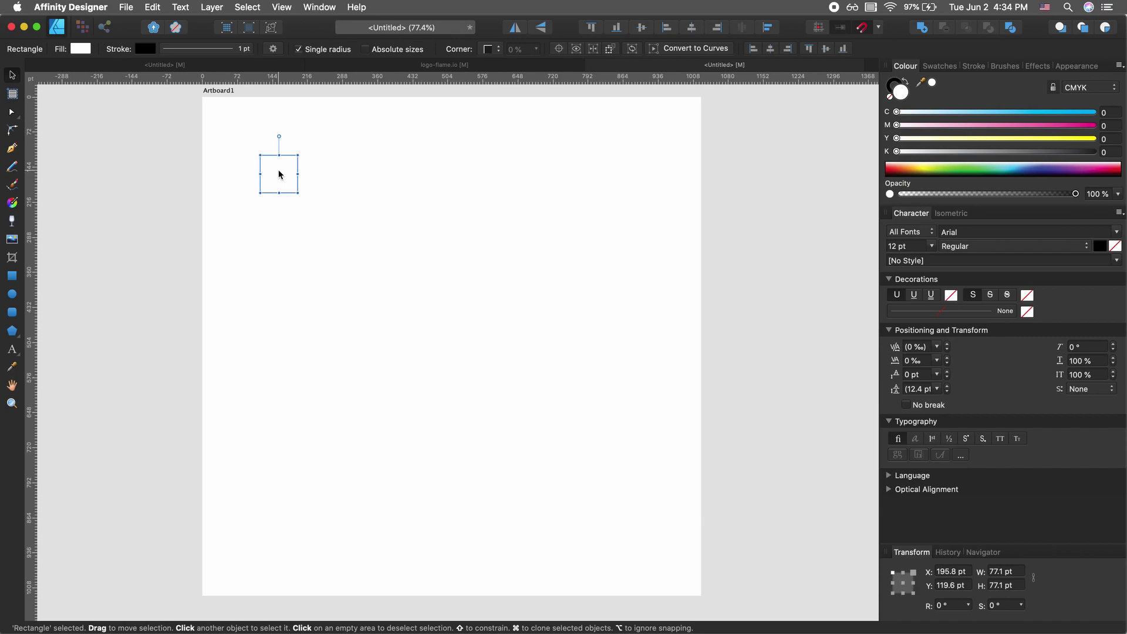
pyautogui.moveTo(279, 174); pyautogui.dragTo(308, 174)
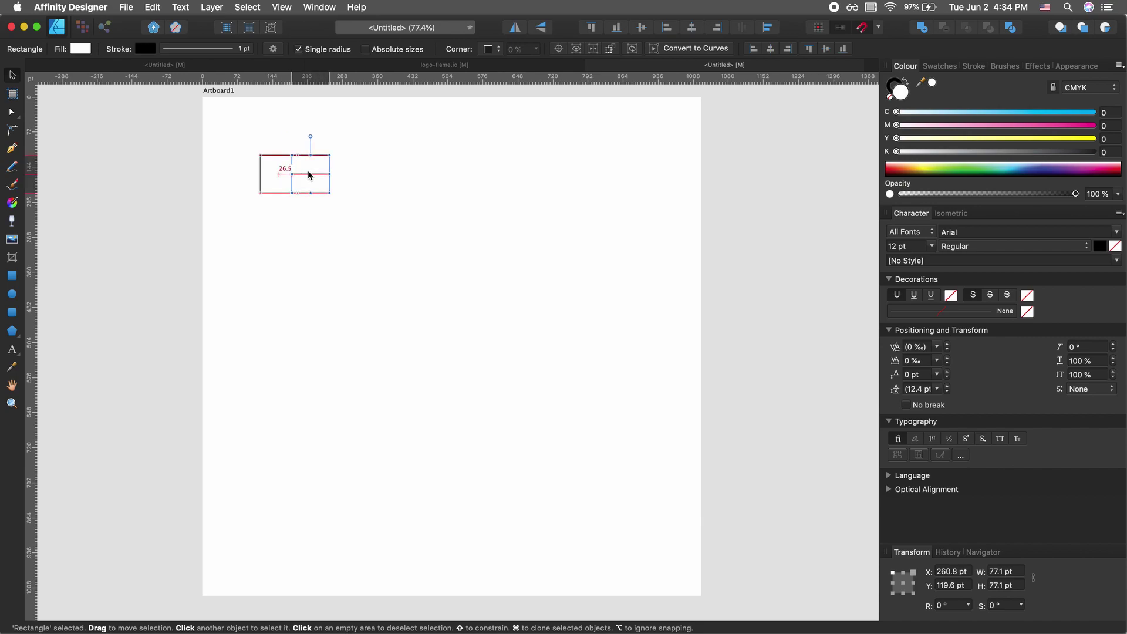
pyautogui.moveTo(308, 175)
pyautogui.mouseDown()
pyautogui.moveTo(327, 175)
pyautogui.moveTo(315, 173)
pyautogui.mouseUp()
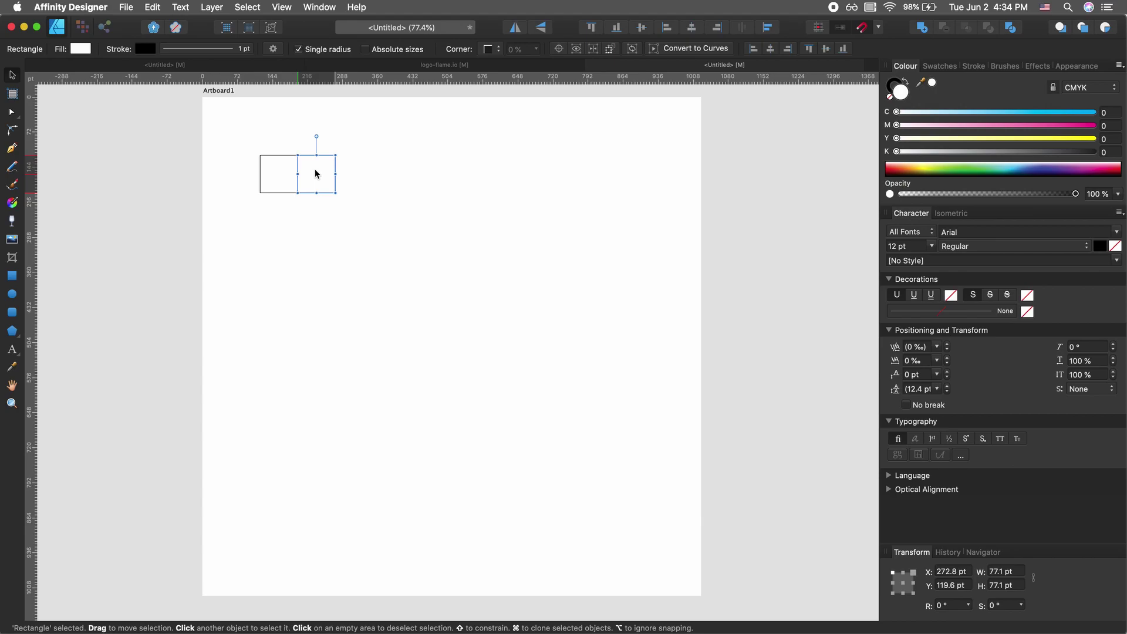
pyautogui.press('super+j')
pyautogui.press('super+j')
pyautogui.press('super+j')
pyautogui.press('super+j')
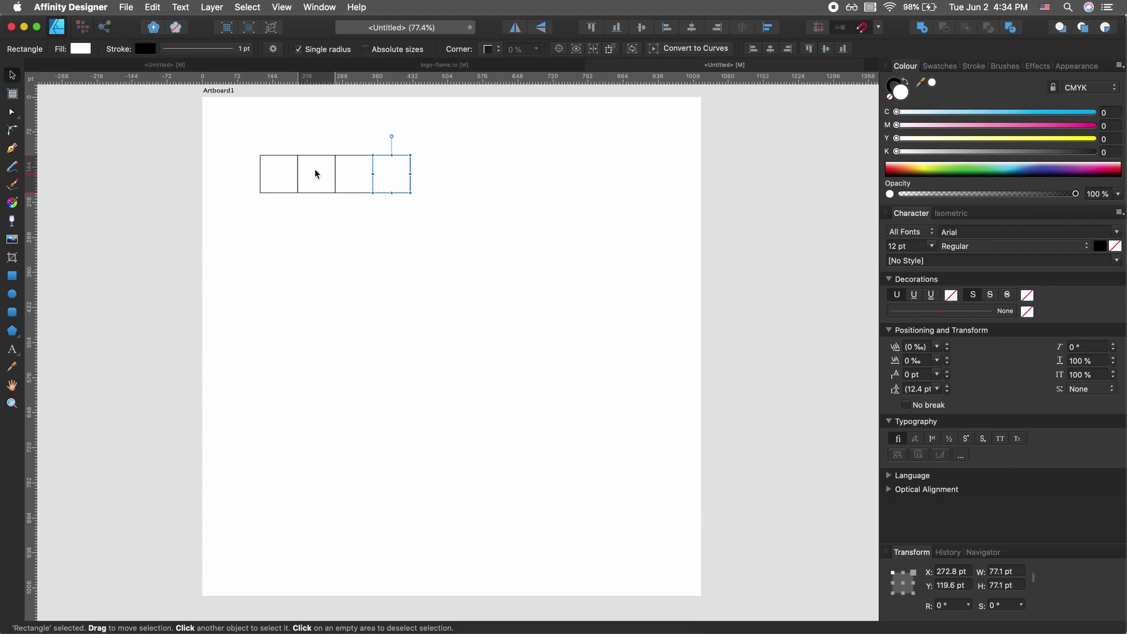
pyautogui.press('super+j')
pyautogui.press('super+j')
pyautogui.press('super+j')
pyautogui.press('super+j')
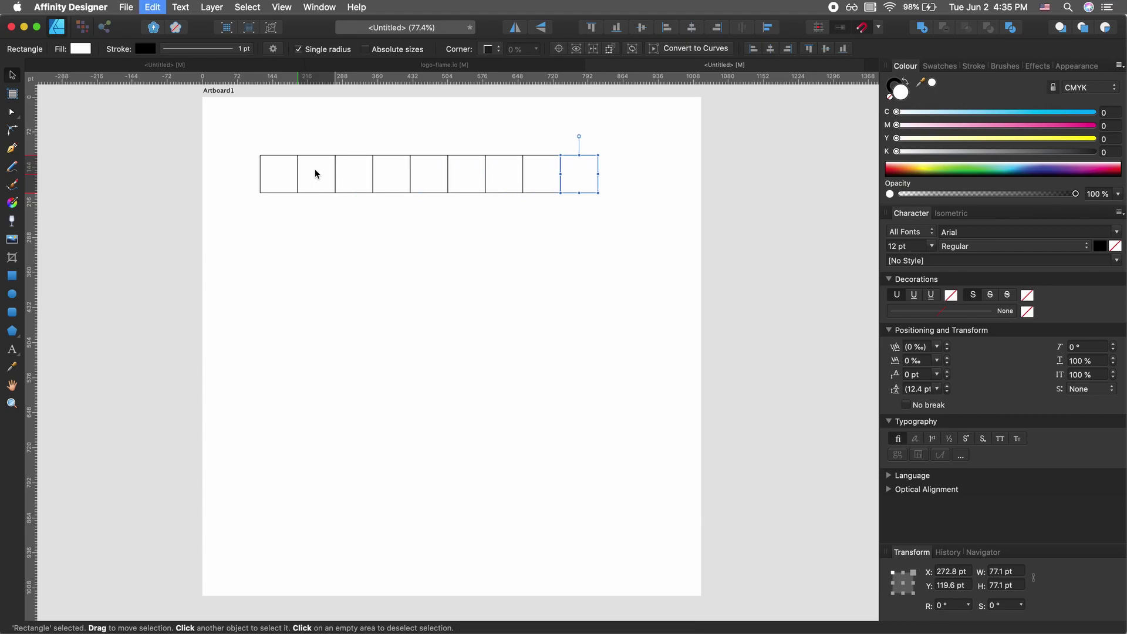
# Step: Repeat the row downward into ten rows and group all 100 squares
pyautogui.moveTo(234, 144); pyautogui.dragTo(663, 268)
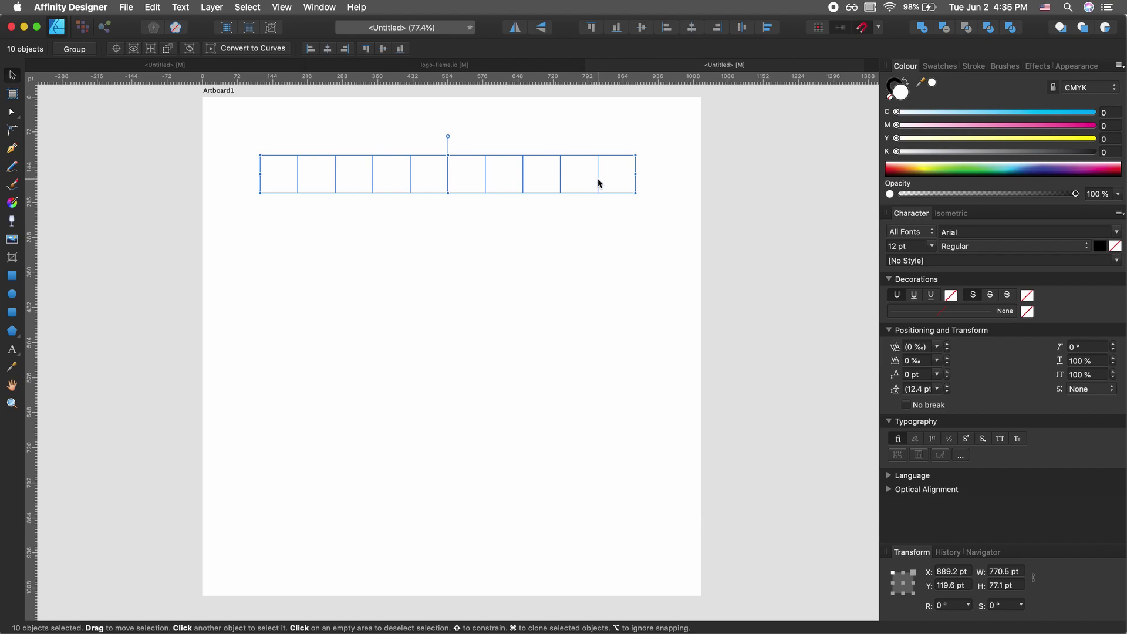
pyautogui.moveTo(598, 181); pyautogui.dragTo(595, 224)
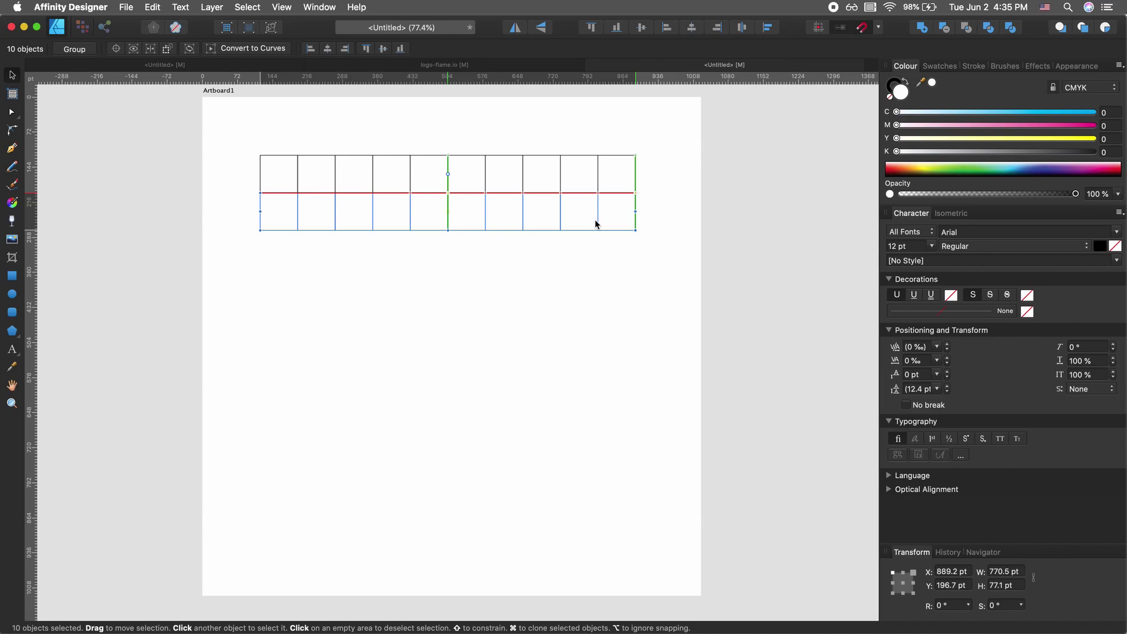
pyautogui.moveTo(595, 224); pyautogui.dragTo(595, 225)
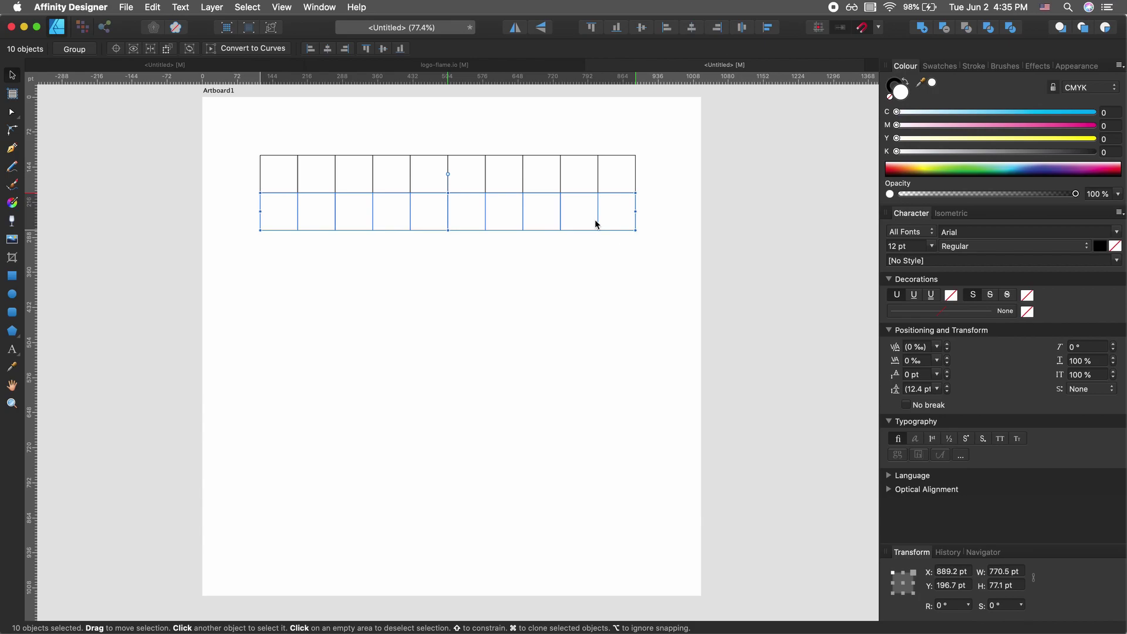
pyautogui.press('super+j')
pyautogui.press('super+j')
pyautogui.press('super+j')
pyautogui.press('super+j')
pyautogui.press('super+j')
pyautogui.press('super+j')
pyautogui.press('super+j')
pyautogui.press('super+j')
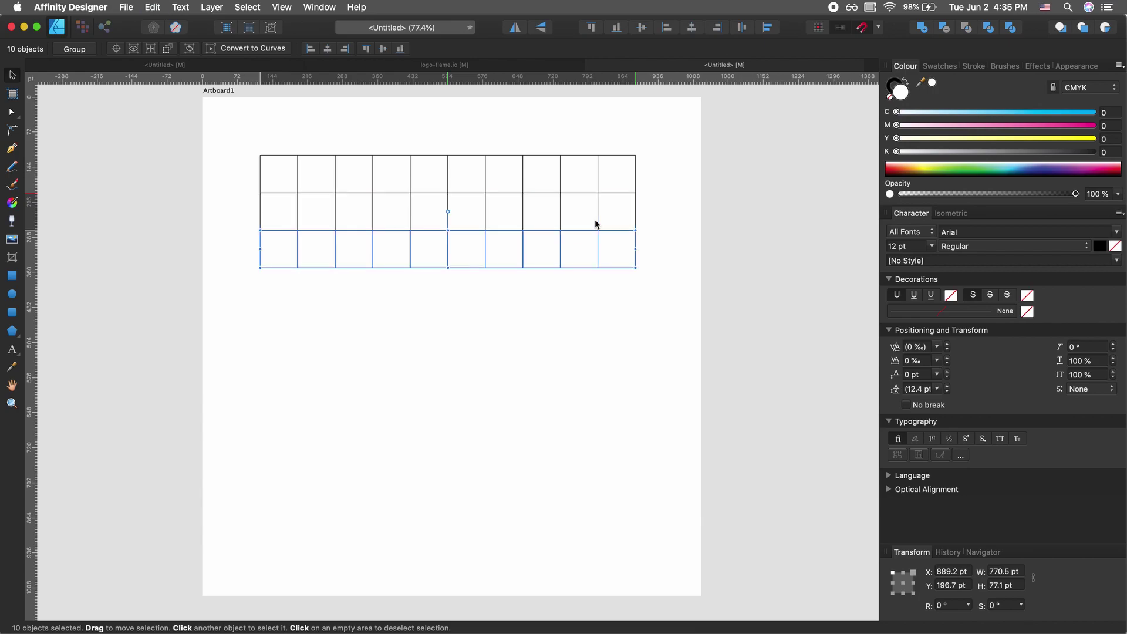
pyautogui.press('super+j')
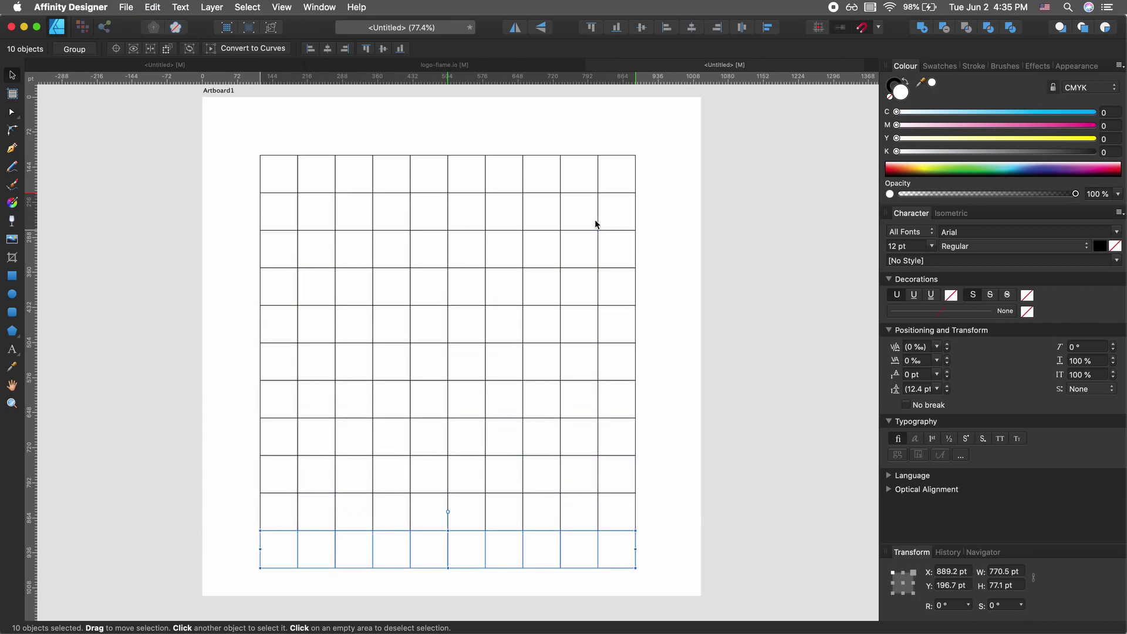
pyautogui.moveTo(665, 125); pyautogui.dragTo(223, 586)
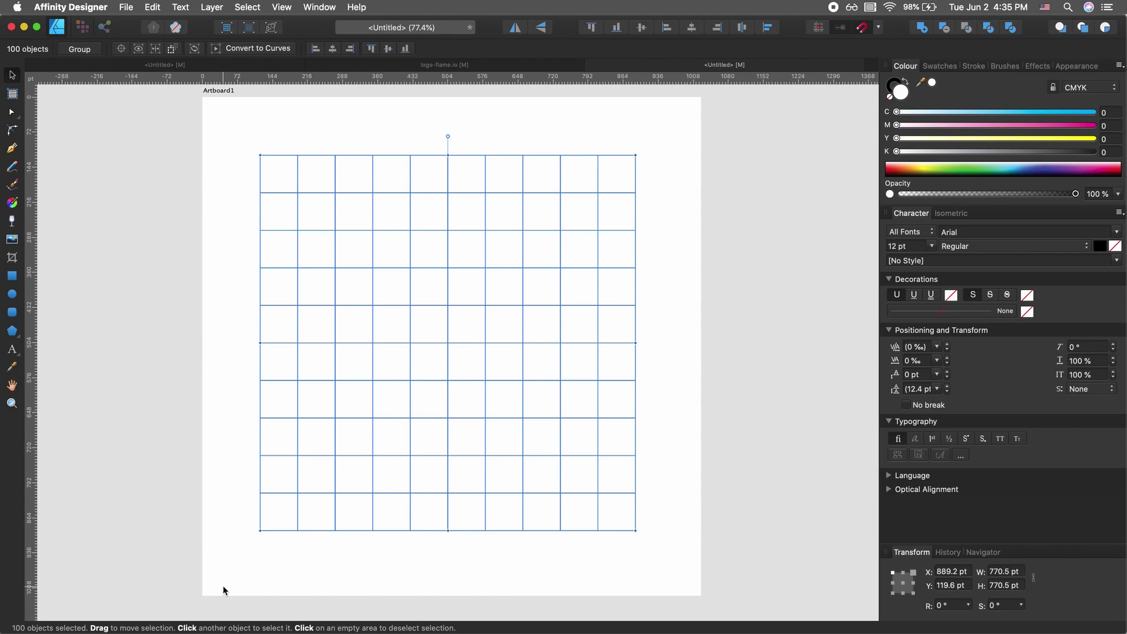
pyautogui.press('super+g')
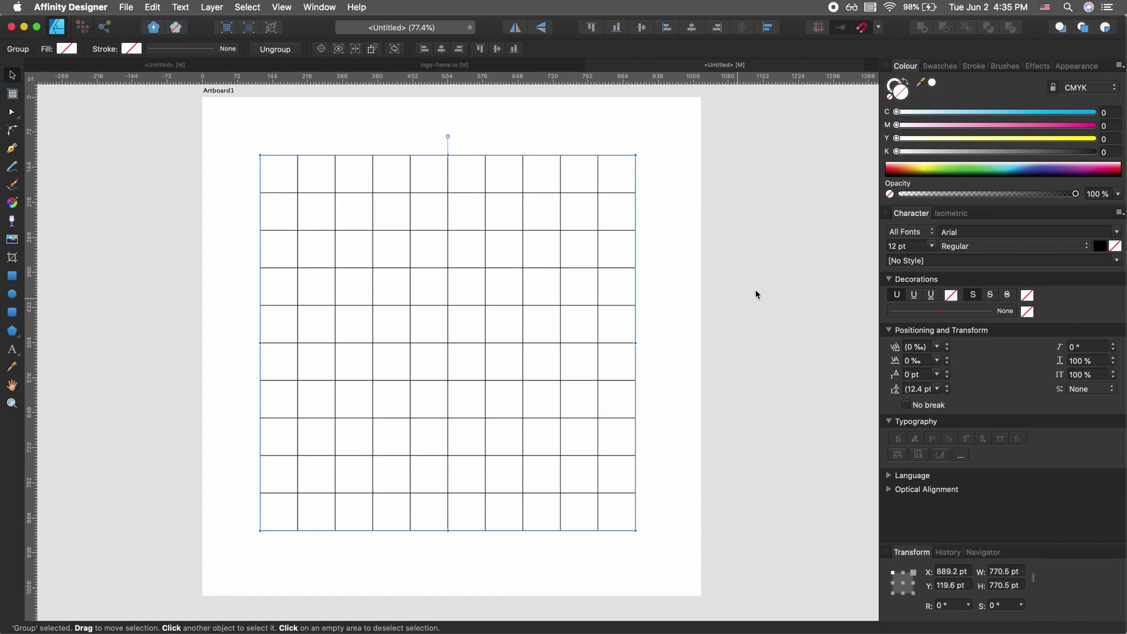
# Step: Make the grid outline black (K 100) at 13% opacity, then lock the grid group
pyautogui.click(898, 85)
pyautogui.click(972, 140)
pyautogui.moveTo(974, 151); pyautogui.dragTo(1124, 148)
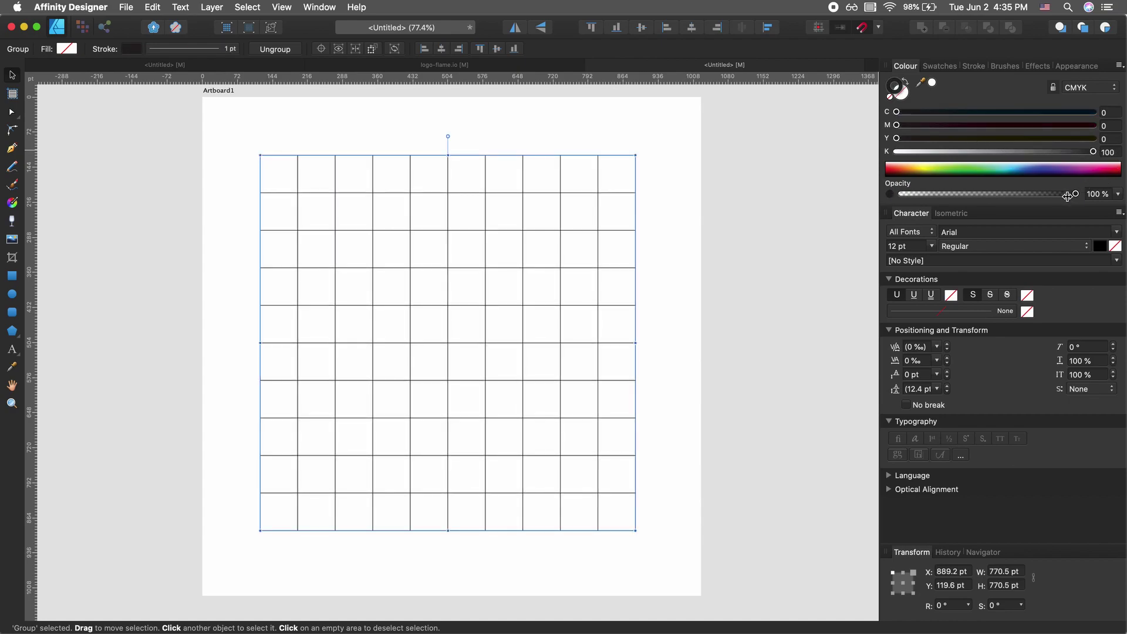
pyautogui.moveTo(1065, 194); pyautogui.dragTo(924, 194)
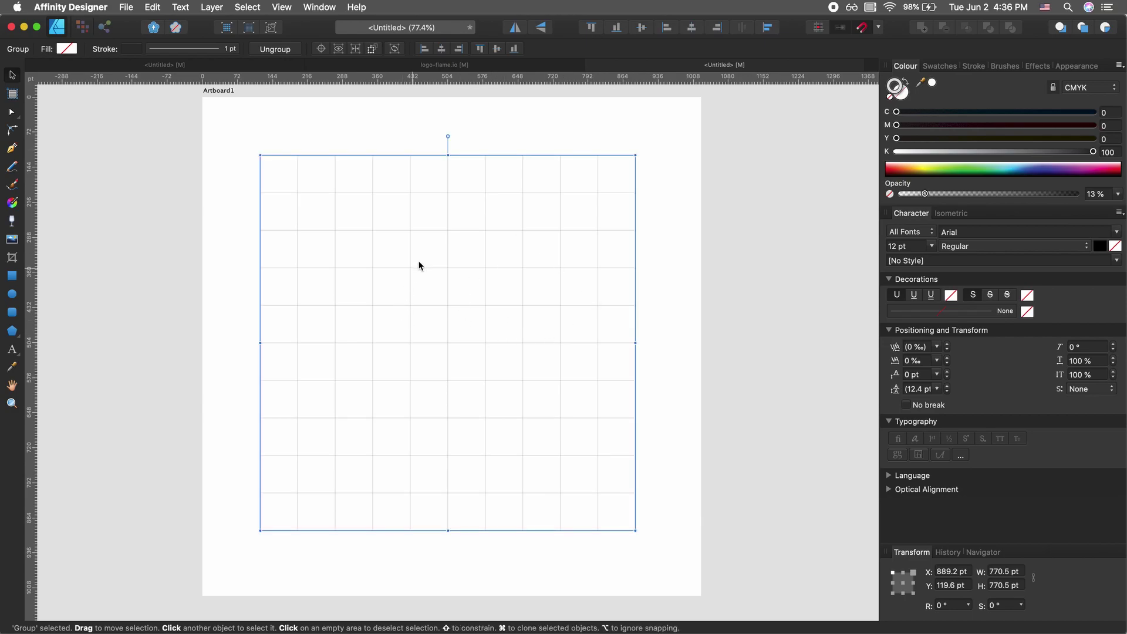
pyautogui.scroll(-2, 455, 385)
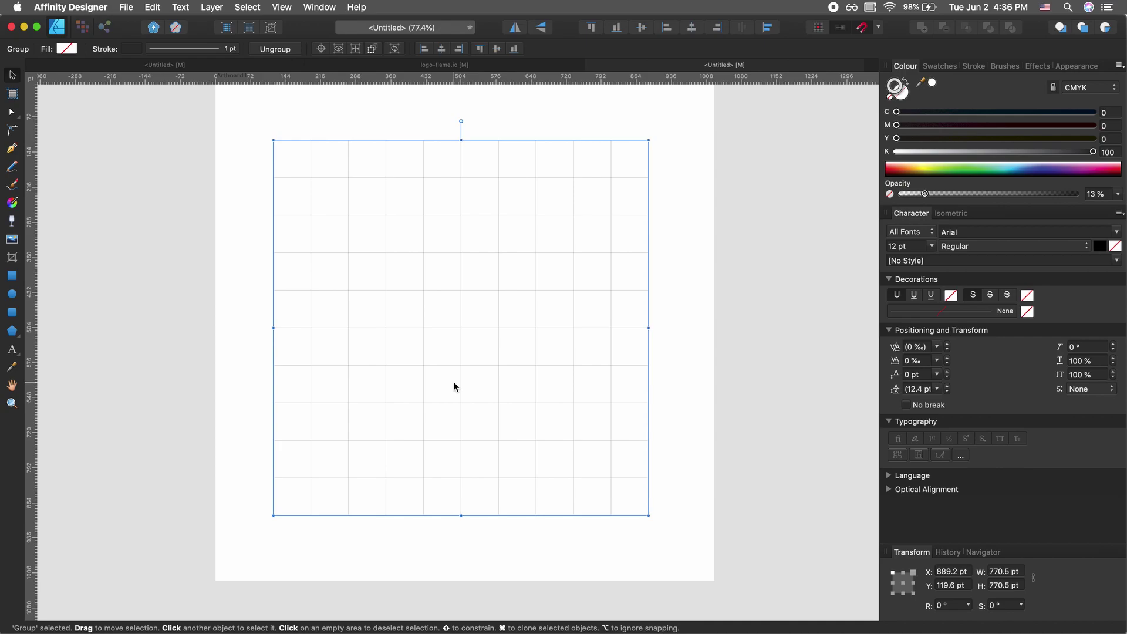
pyautogui.scroll(2, 444, 334)
pyautogui.scroll(-2, 445, 338)
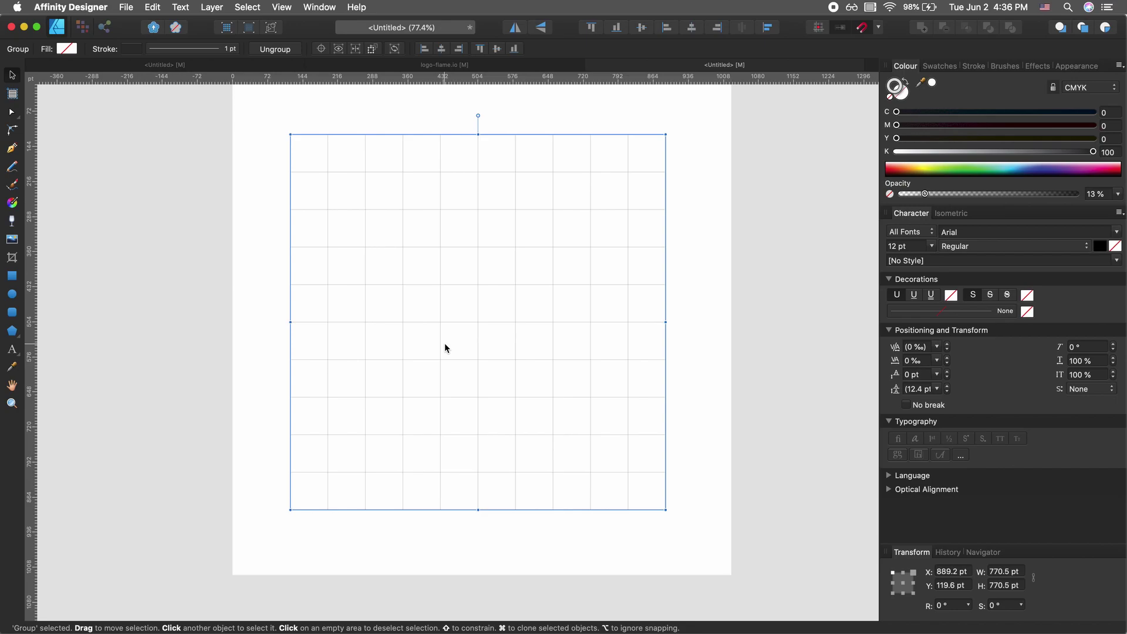
pyautogui.press('super+l')
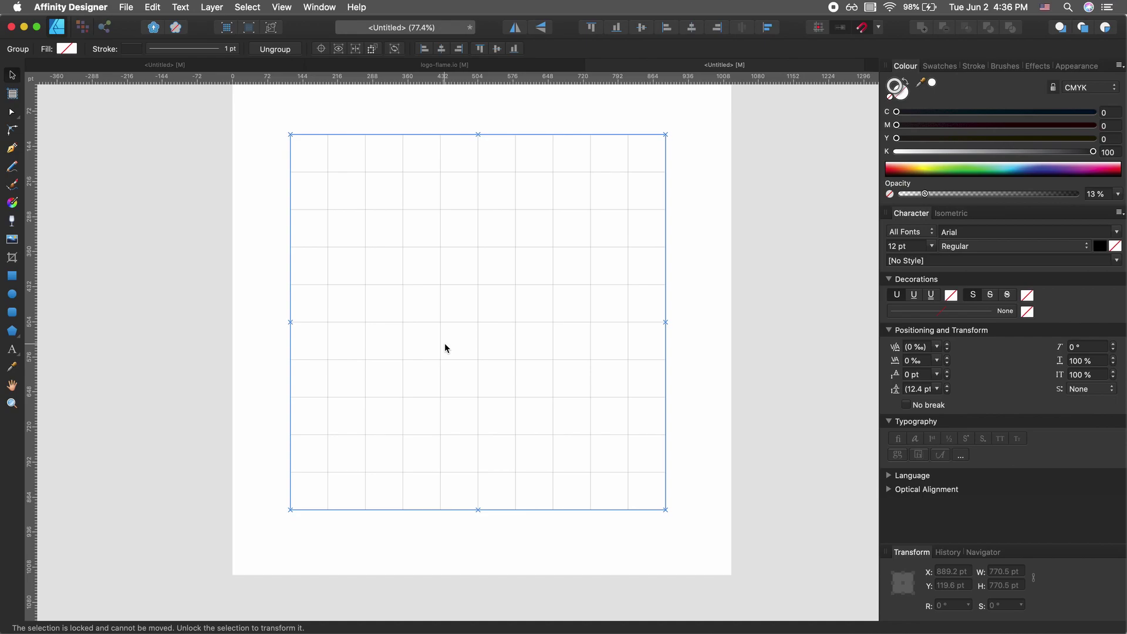
pyautogui.press('super+d')
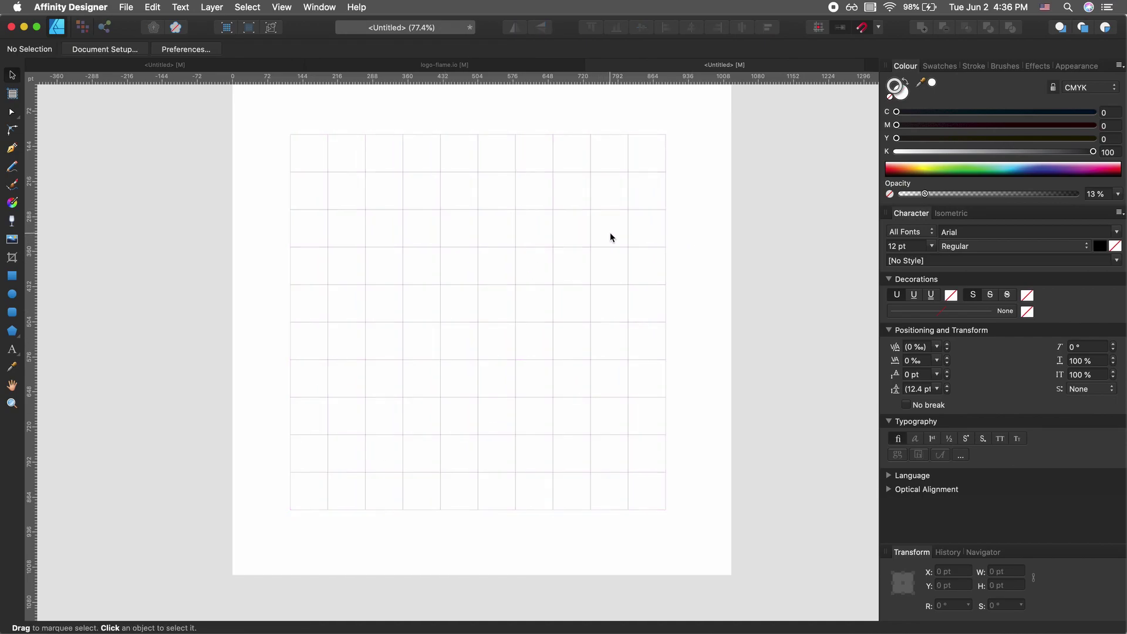
pyautogui.scroll(5, 433, 283)
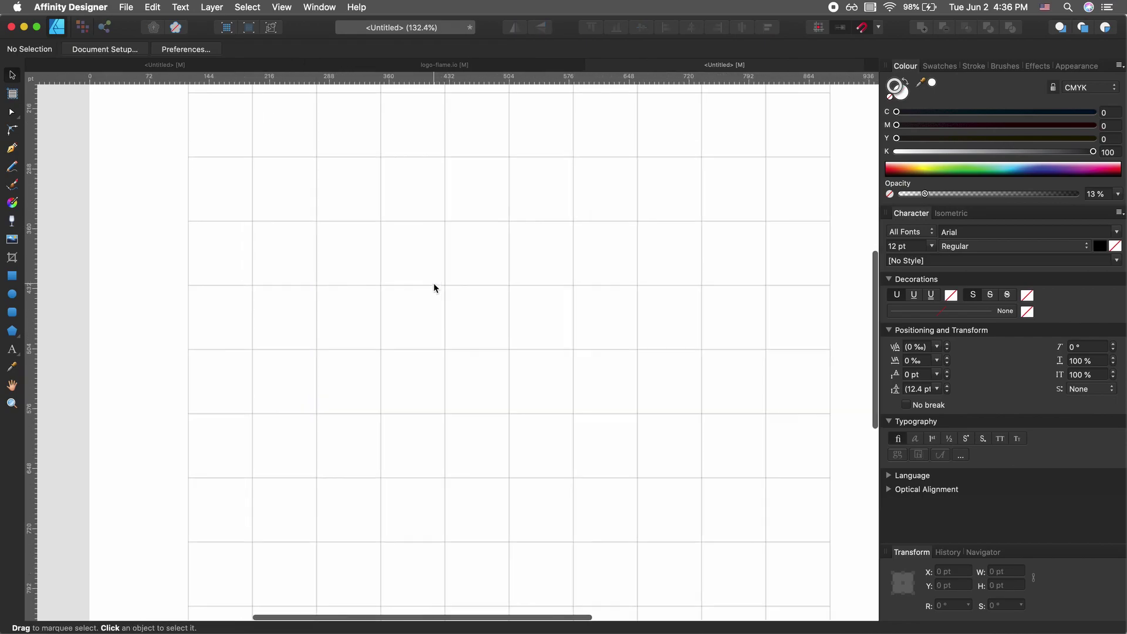
pyautogui.scroll(-1, 433, 287)
pyautogui.hscroll(1, 435, 287)
pyautogui.scroll(-1, 434, 288)
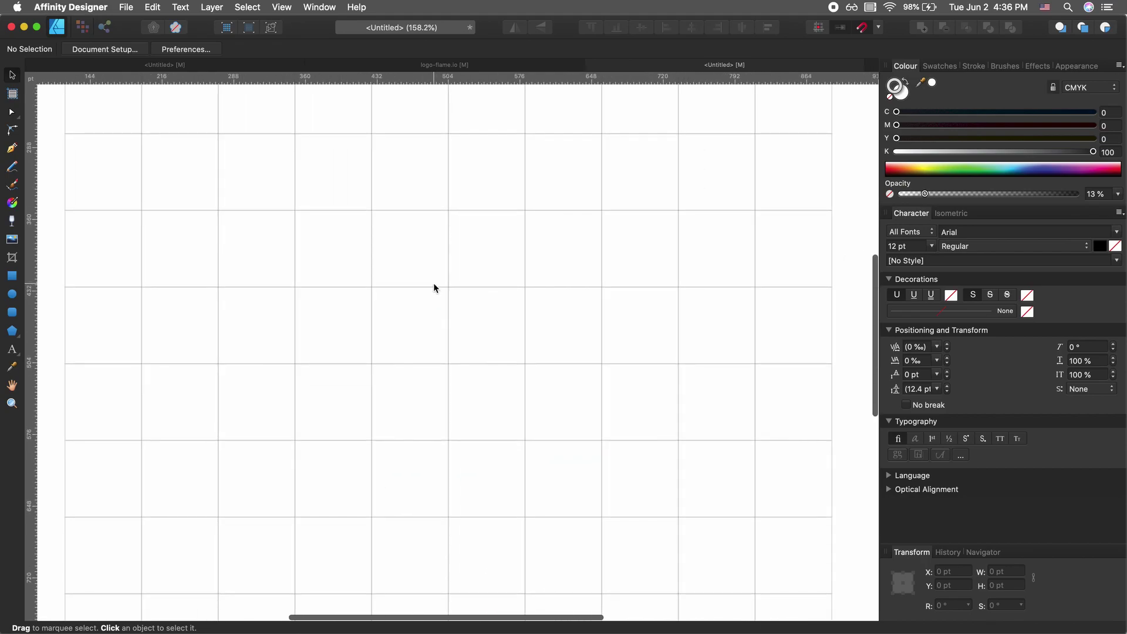
pyautogui.scroll(2, 434, 288)
pyautogui.press('super+0')
pyautogui.press('super+2')
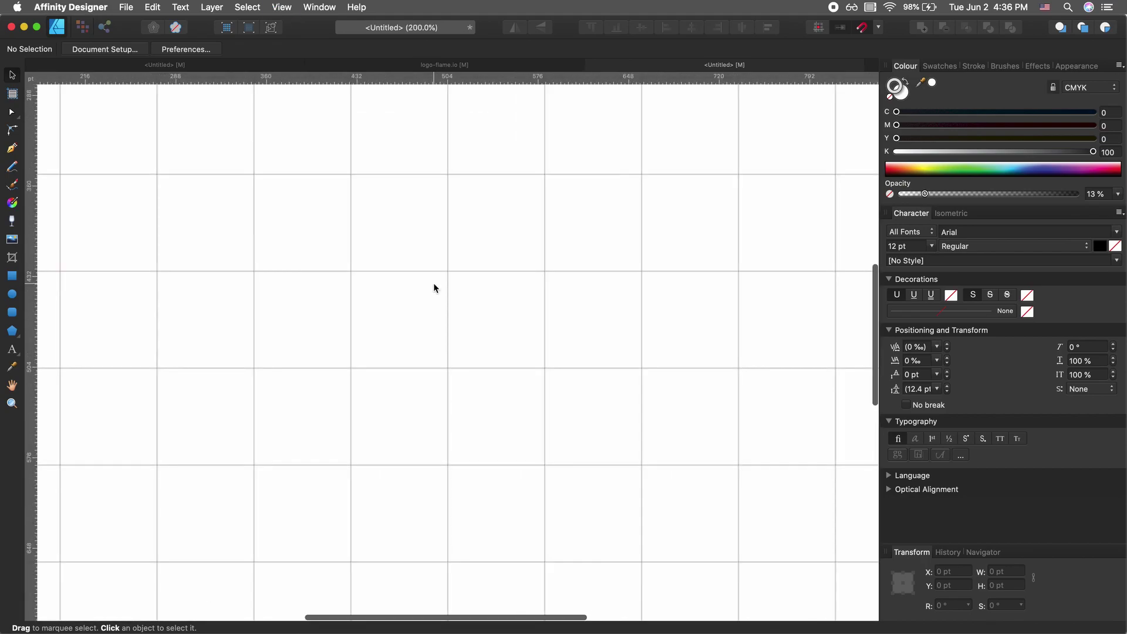
pyautogui.scroll(-1, 434, 287)
pyautogui.scroll(3, 435, 287)
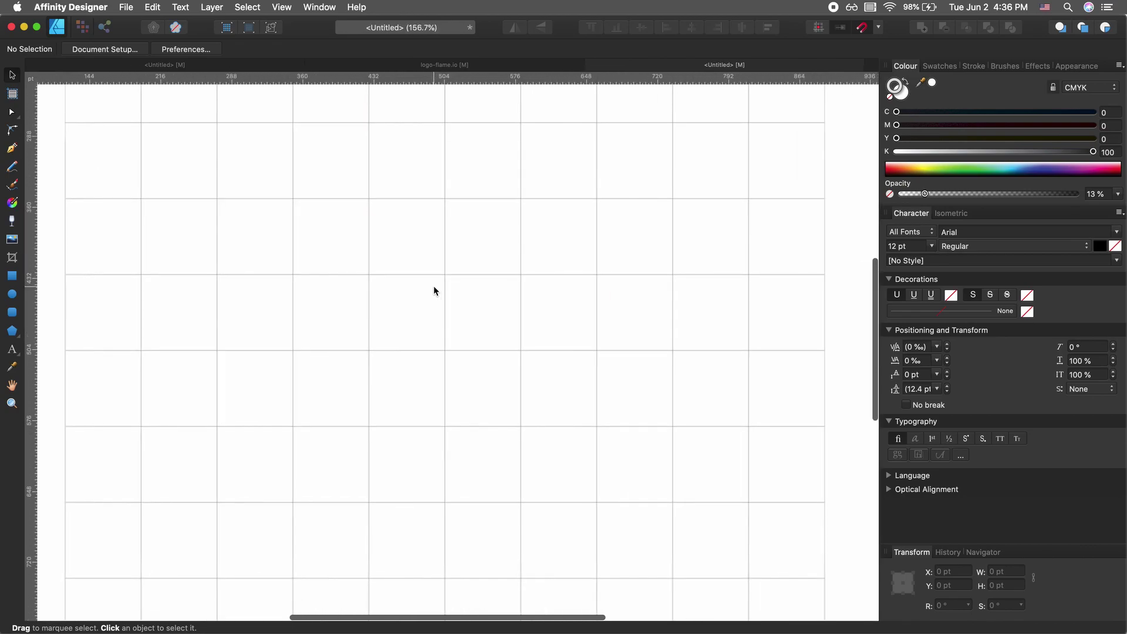
pyautogui.scroll(-4, 434, 289)
pyautogui.scroll(2, 434, 288)
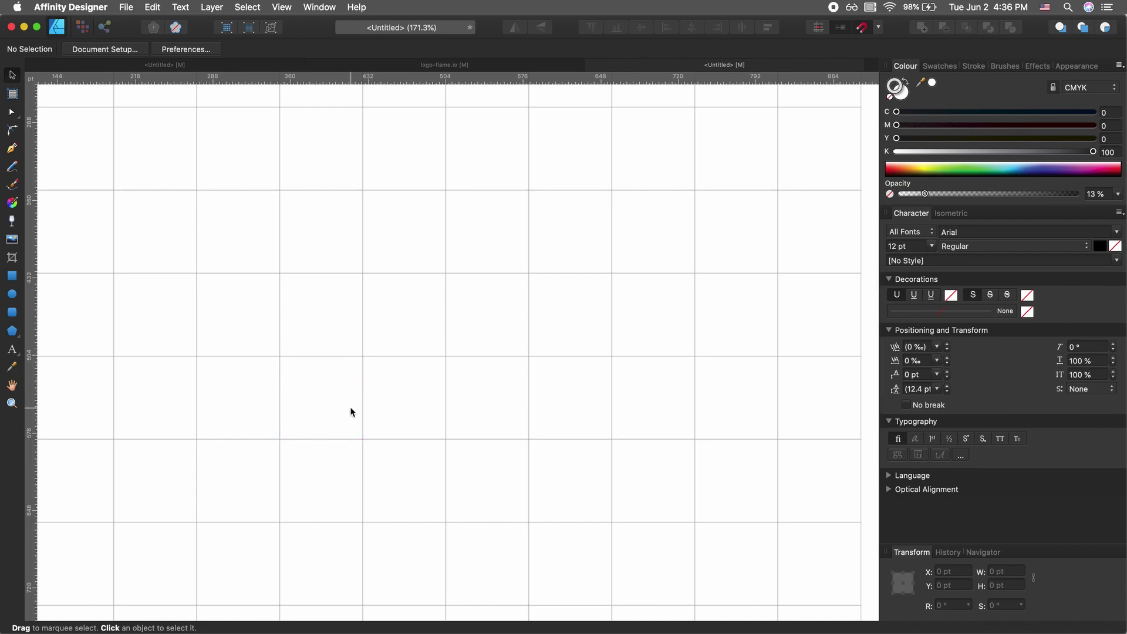
pyautogui.scroll(1, 356, 405)
pyautogui.scroll(-3, 357, 404)
pyautogui.scroll(4, 357, 404)
pyautogui.scroll(-3, 356, 402)
pyautogui.scroll(3, 357, 401)
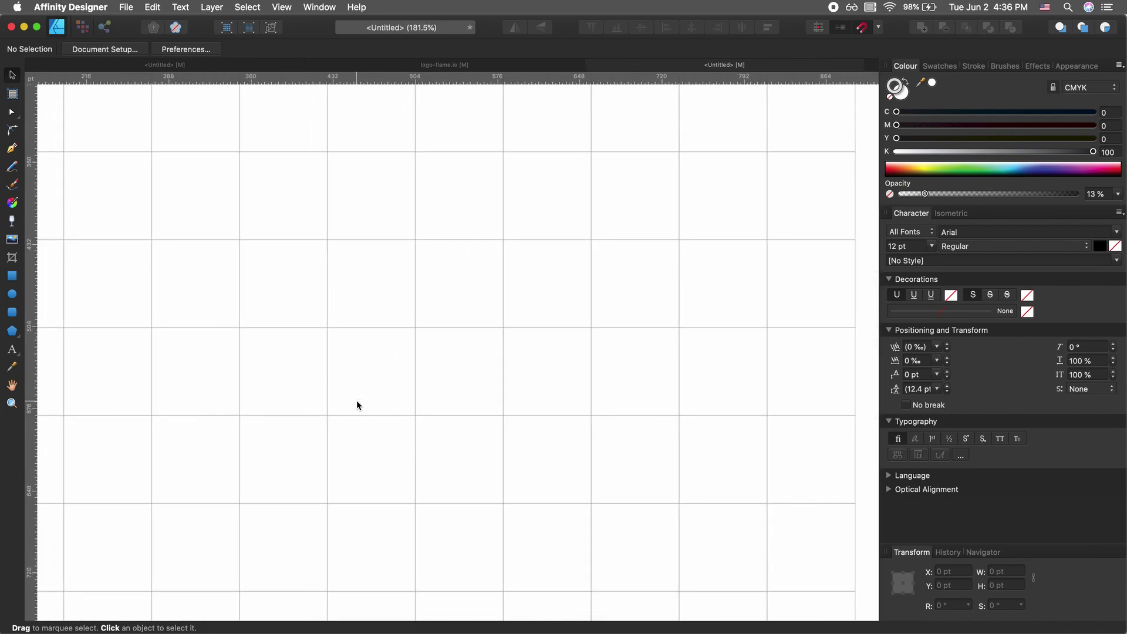
pyautogui.hscroll(-2, 356, 404)
pyautogui.scroll(1, 357, 404)
pyautogui.hscroll(-1, 357, 404)
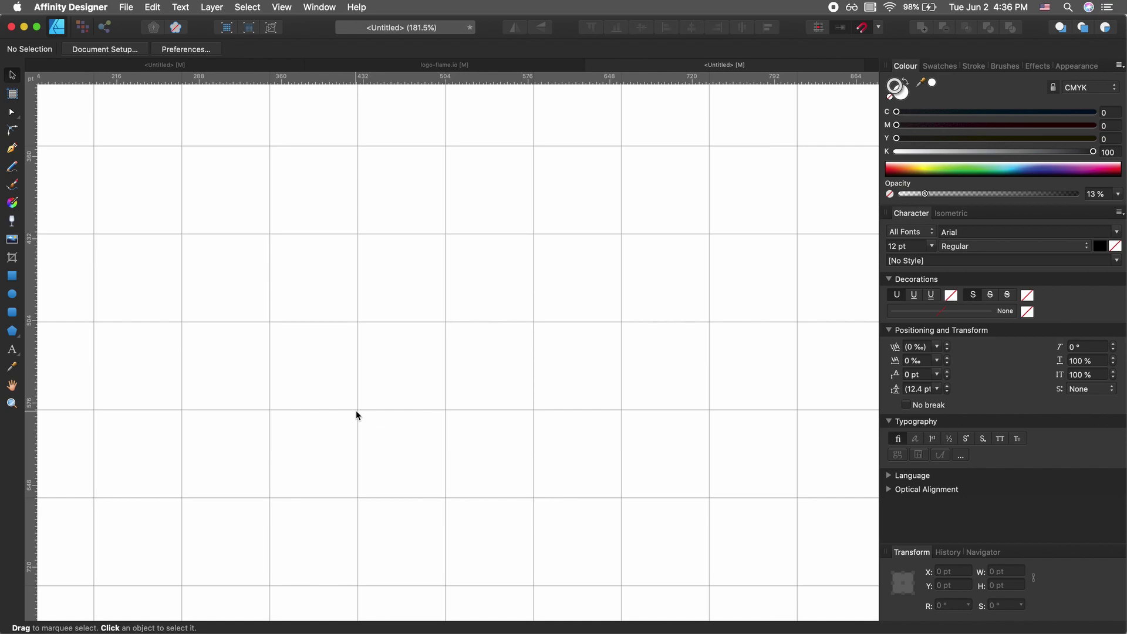
pyautogui.press('p')
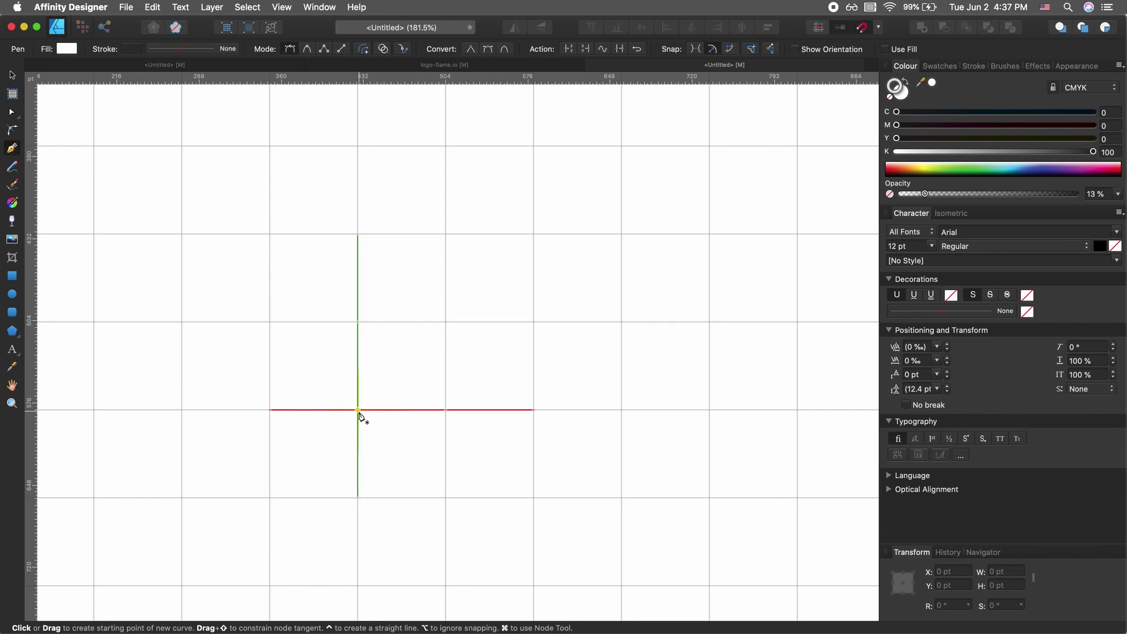
# Step: Draw a closed L-shaped path on the grid corners, three squares tall and wide
pyautogui.press('v')
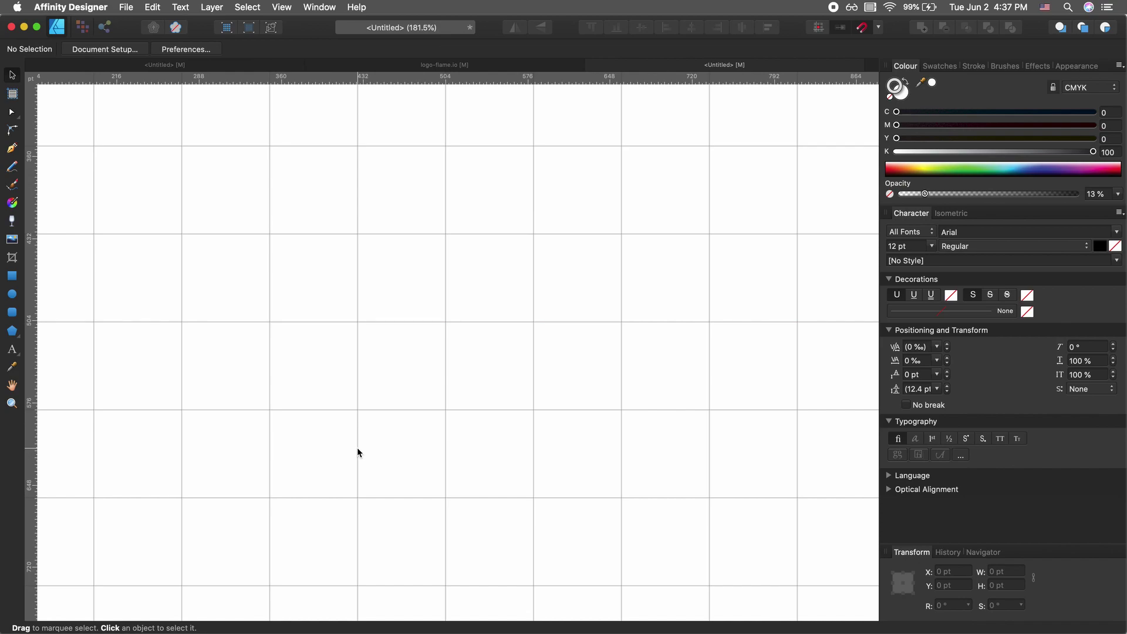
pyautogui.press('p')
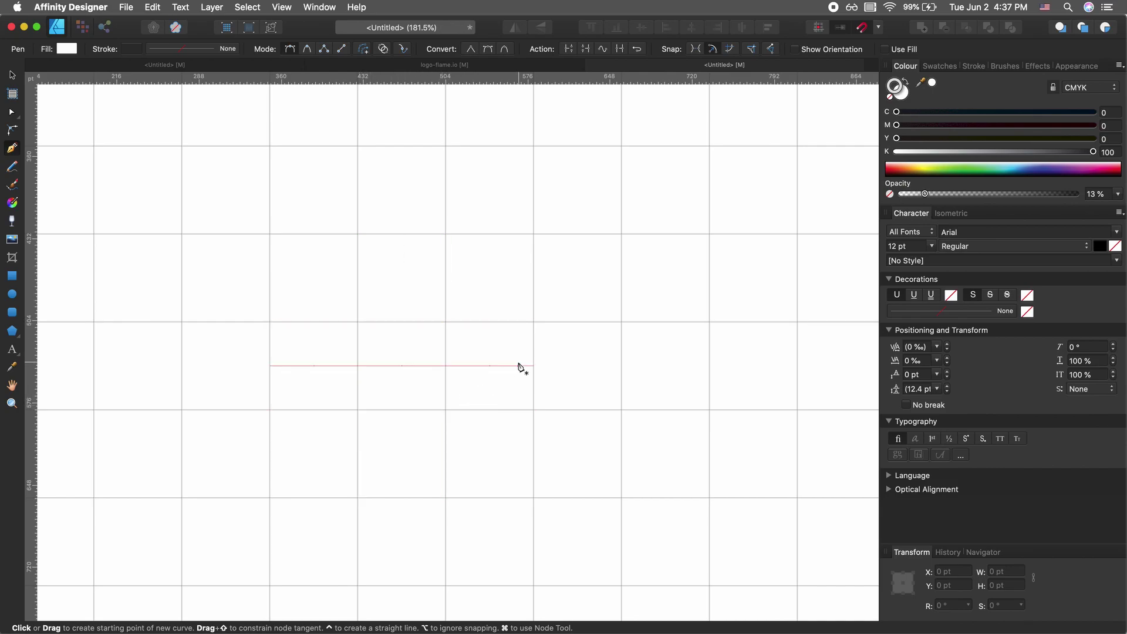
pyautogui.click(358, 410)
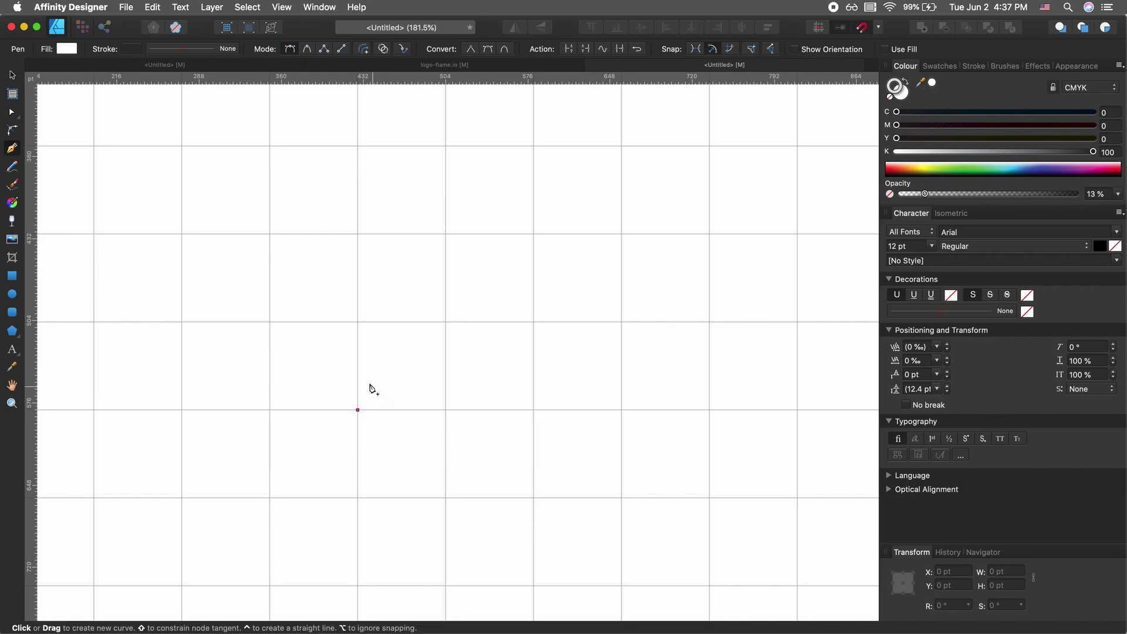
pyautogui.click(358, 146)
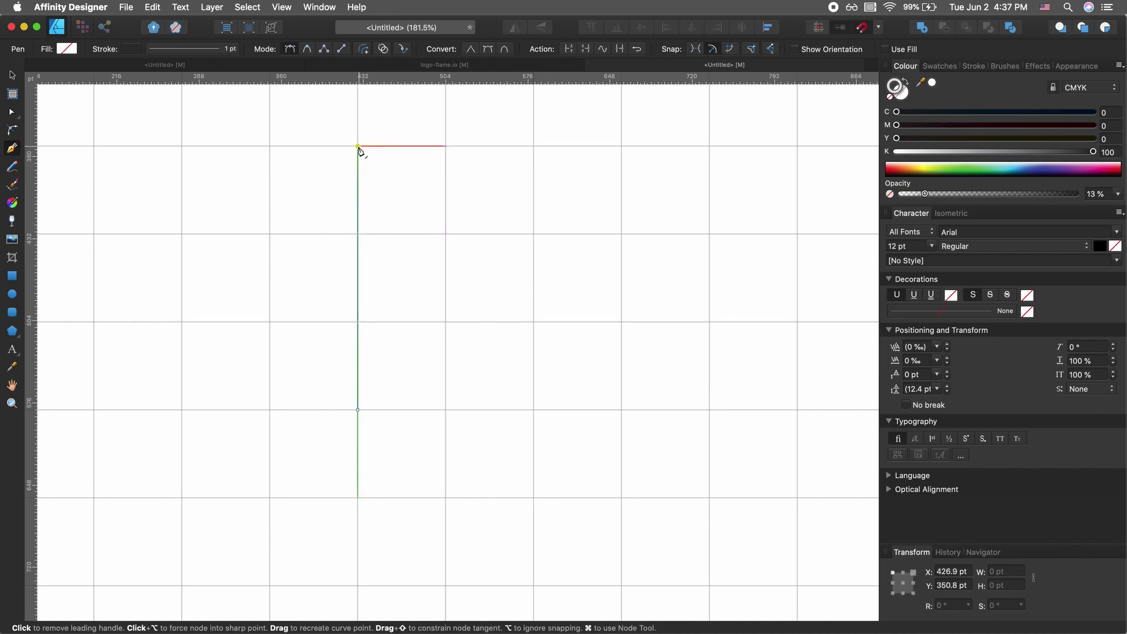
pyautogui.click(446, 146)
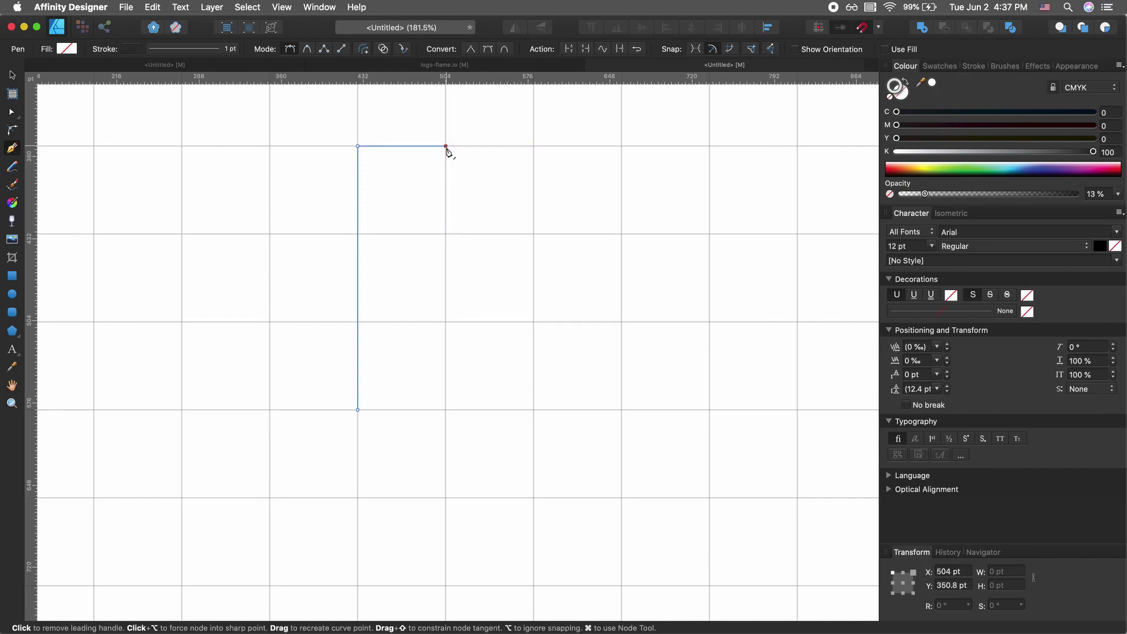
pyautogui.click(446, 321)
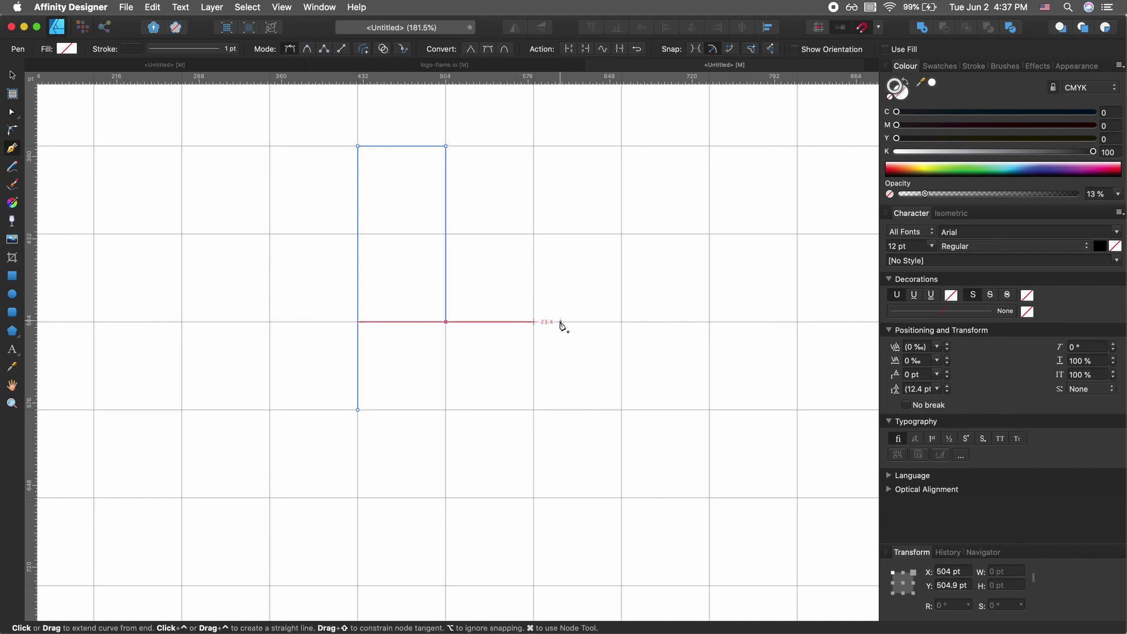
pyautogui.click(621, 322)
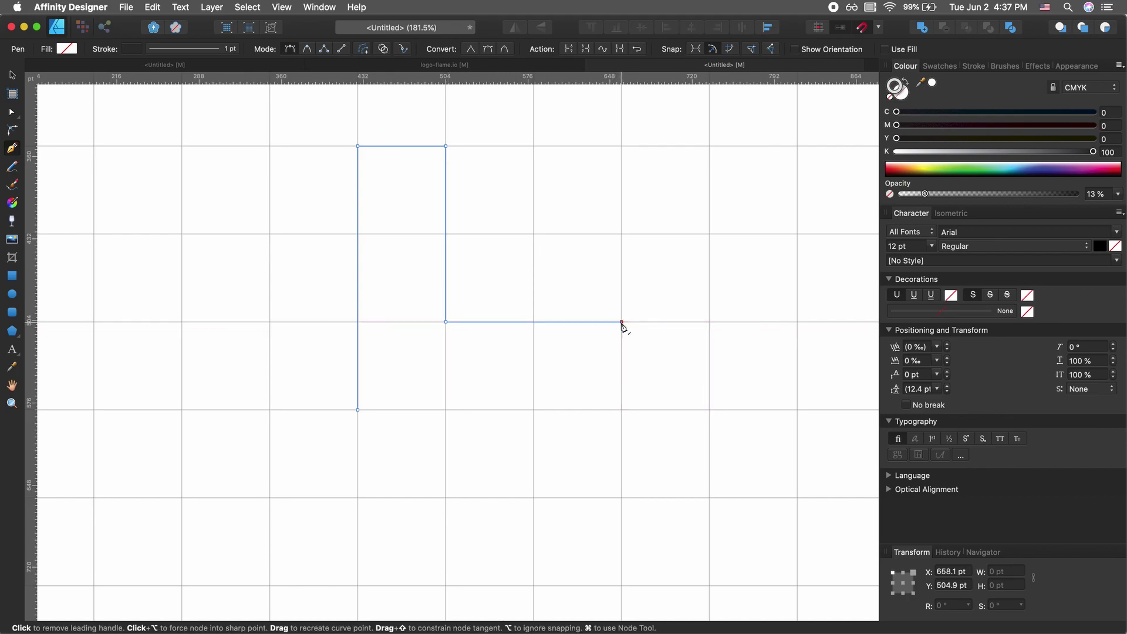
pyautogui.click(622, 410)
pyautogui.click(357, 410)
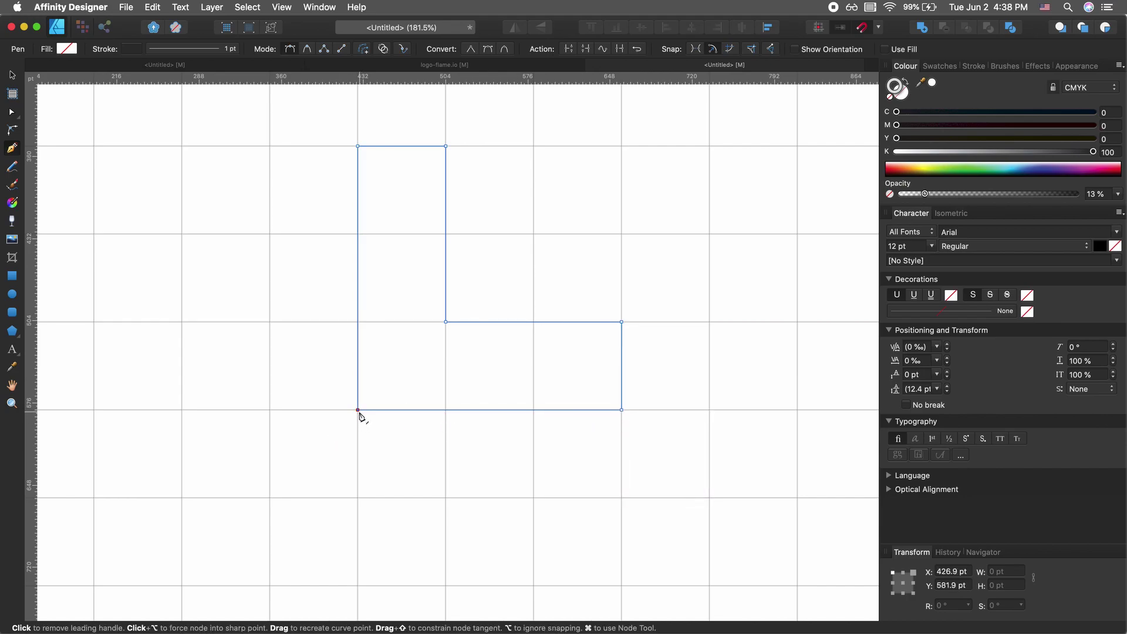
# Step: Select the L shape and give it a fully opaque white fill
pyautogui.press('v')
pyautogui.click(410, 456)
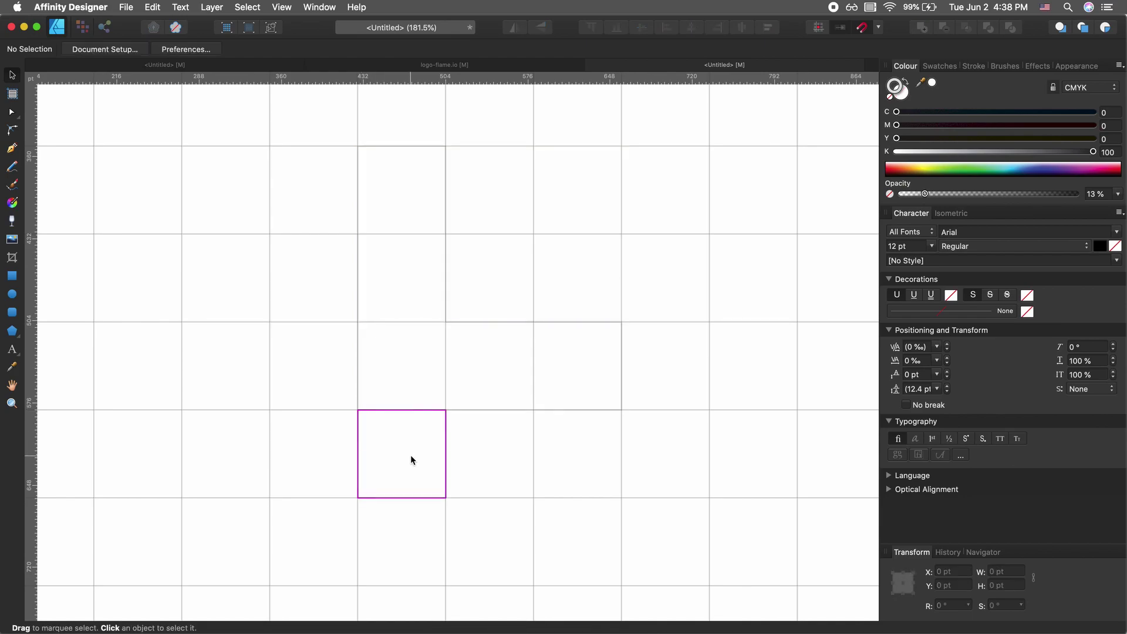
pyautogui.click(474, 324)
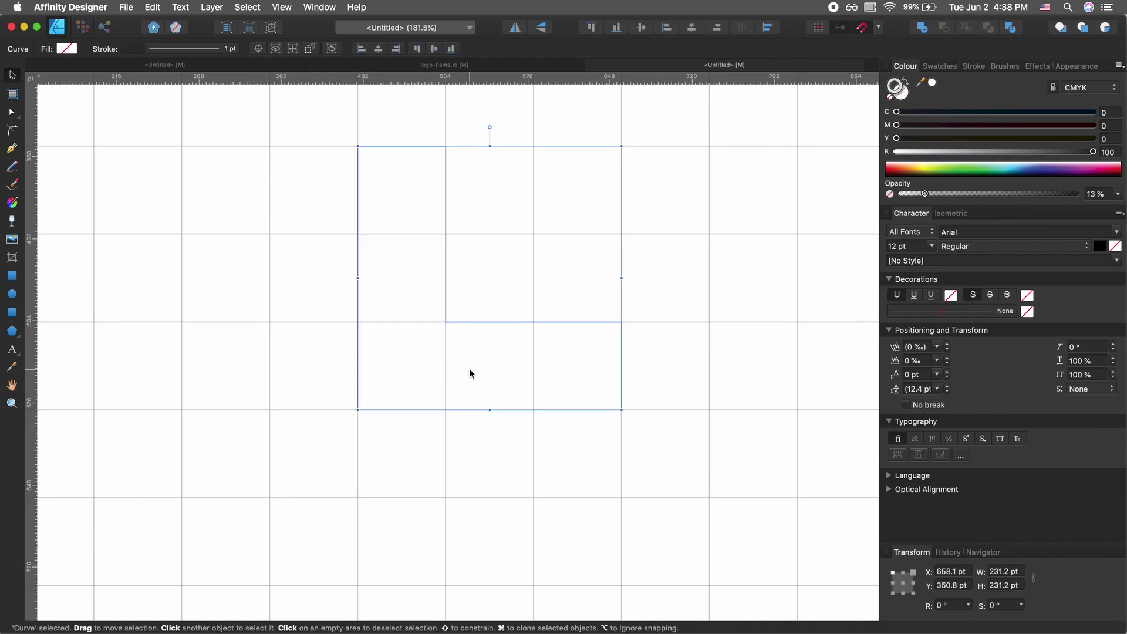
pyautogui.hotkey('shift', 'x')
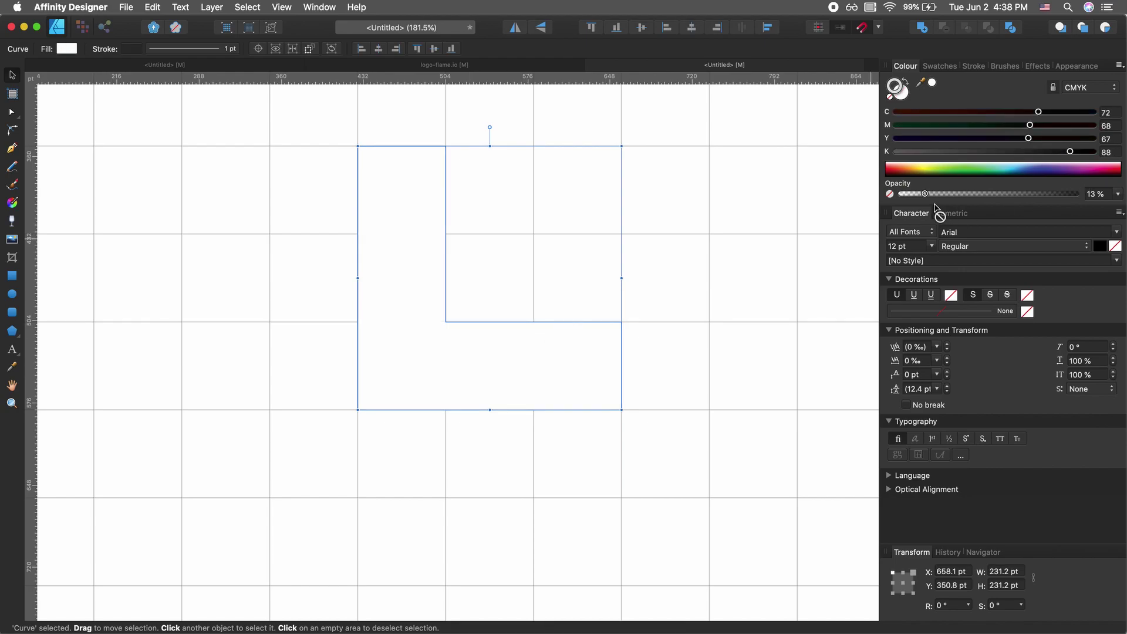
pyautogui.moveTo(926, 193); pyautogui.dragTo(1121, 198)
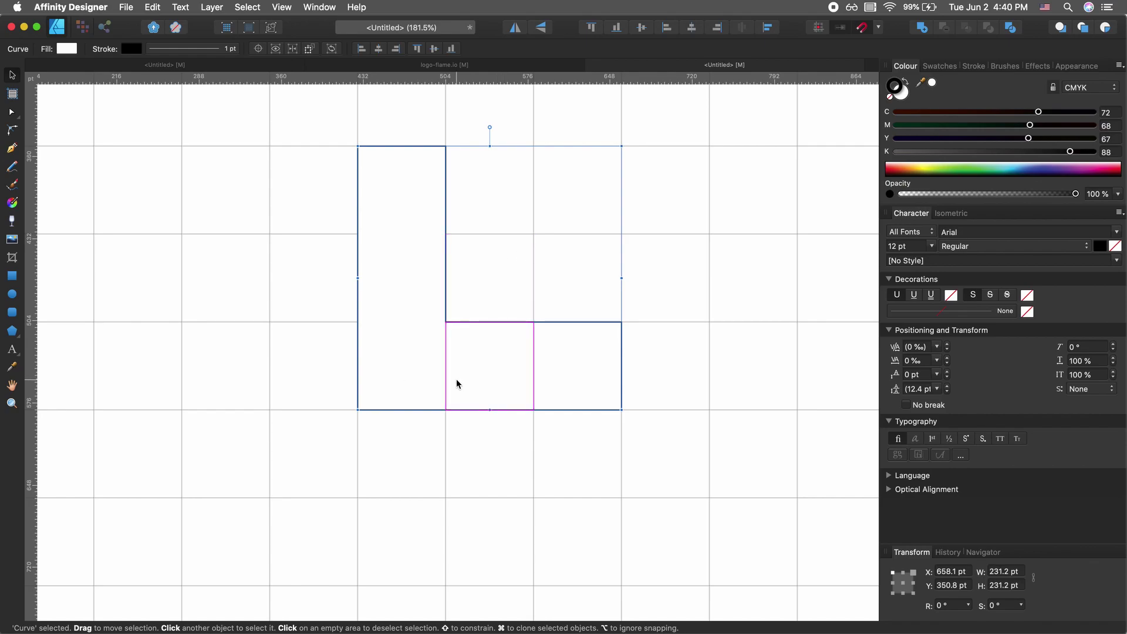
# Step: Round the L's top-right, far-right and bottom-left corners into full quarter-circle arcs
pyautogui.press('a')
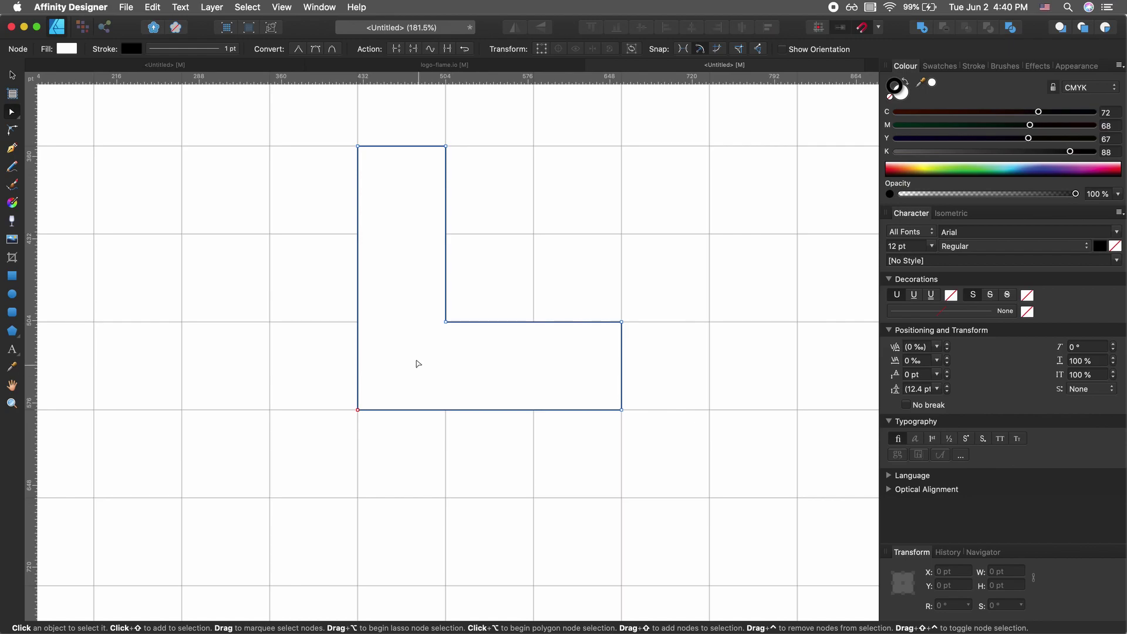
pyautogui.moveTo(427, 130); pyautogui.dragTo(472, 176)
pyautogui.moveTo(664, 279); pyautogui.dragTo(605, 341)
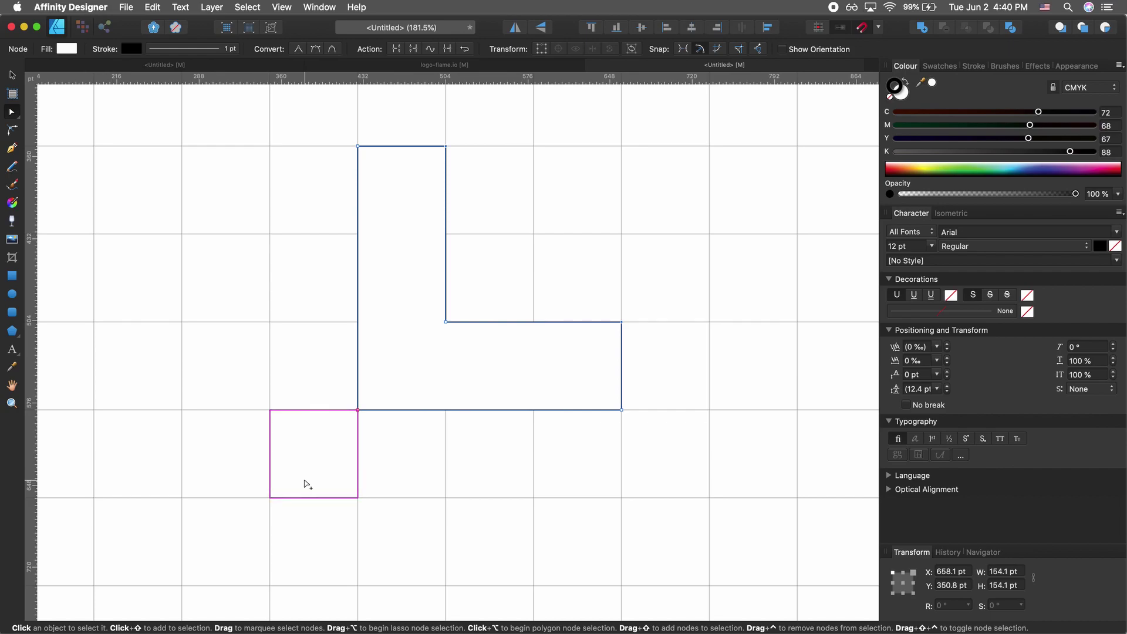
pyautogui.moveTo(305, 483); pyautogui.dragTo(406, 364)
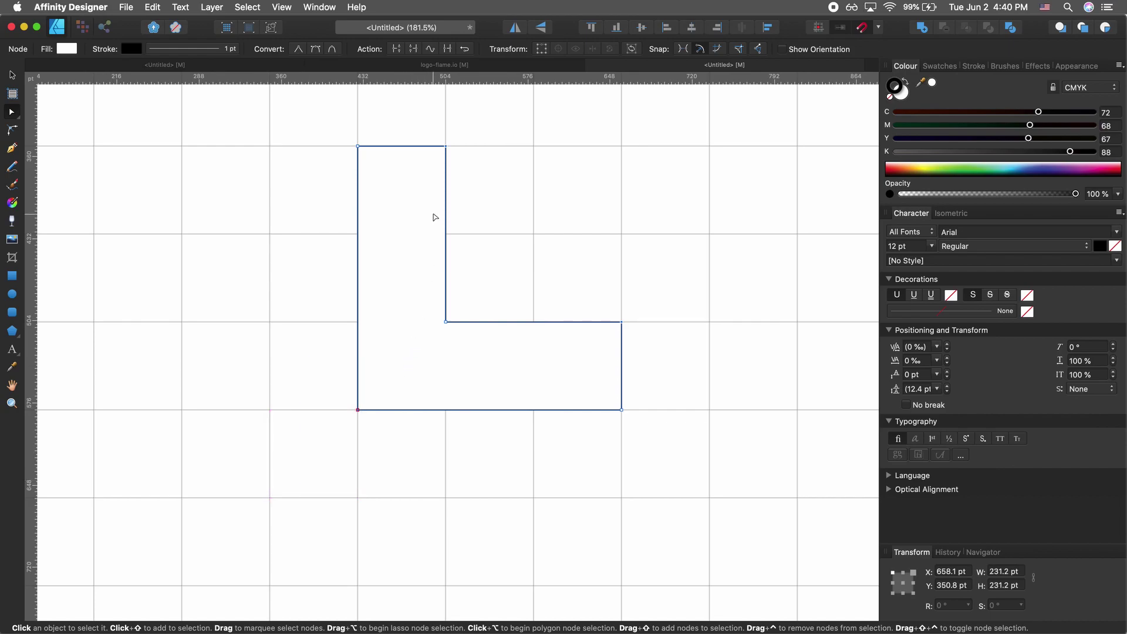
pyautogui.press('c')
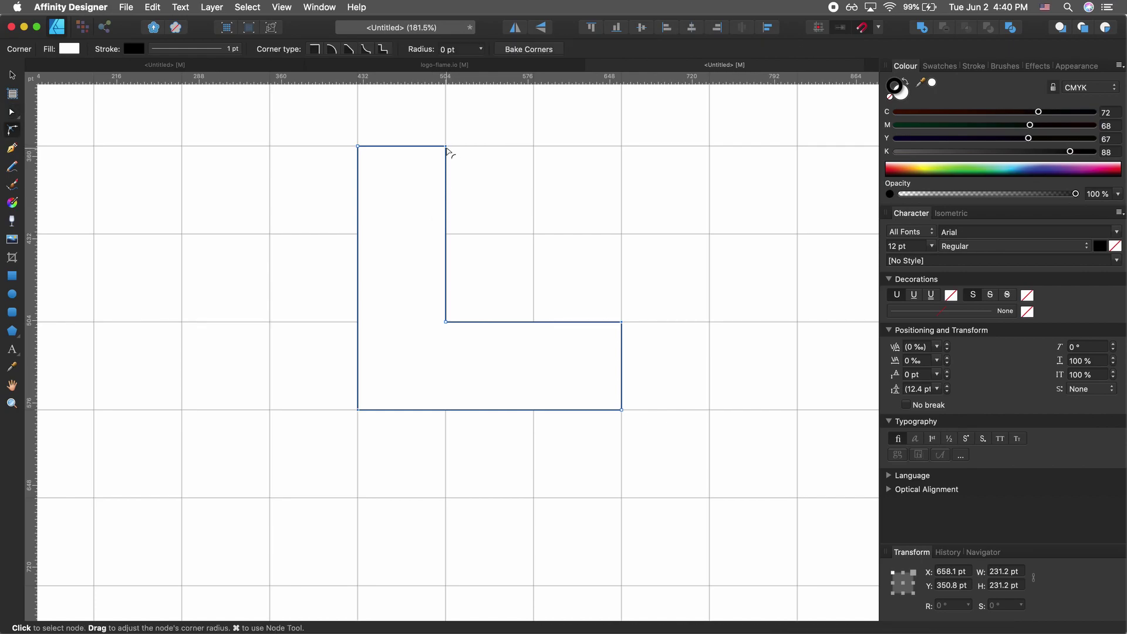
pyautogui.moveTo(448, 150); pyautogui.dragTo(365, 268)
pyautogui.click(370, 471)
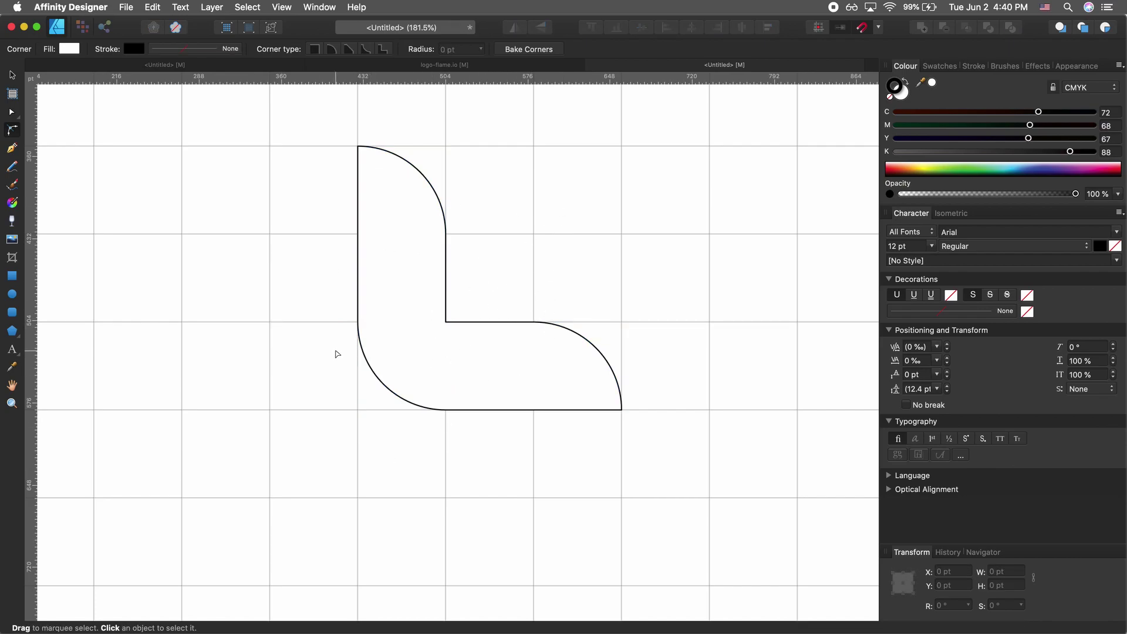
# Step: Duplicate the rounded L one square to the right and Divide the overlapping pair
pyautogui.press('v')
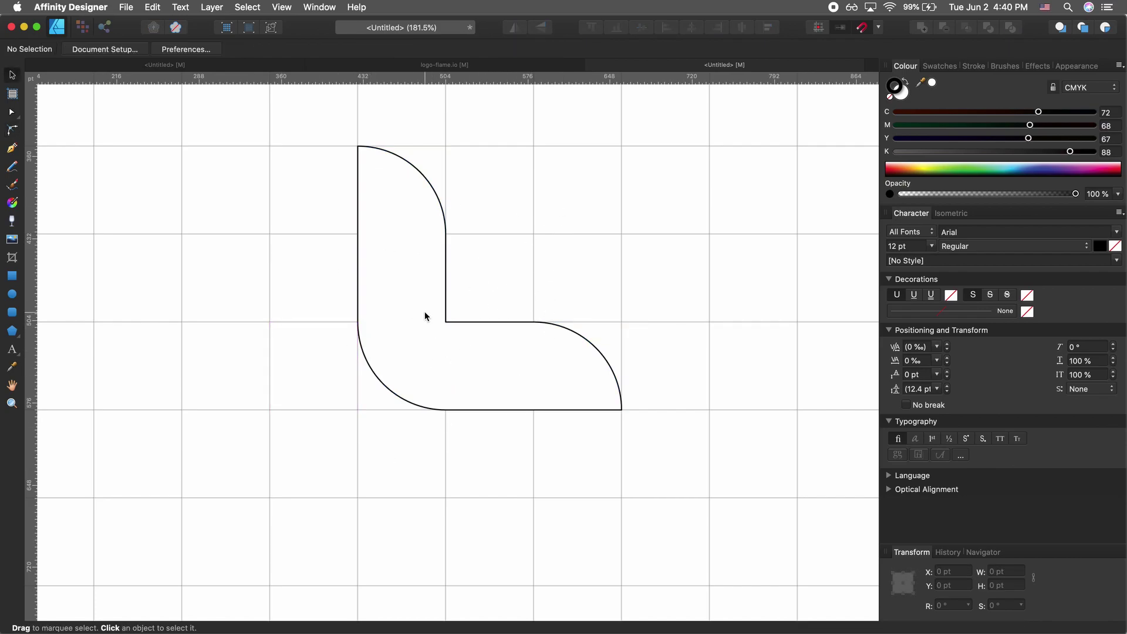
pyautogui.click(384, 306)
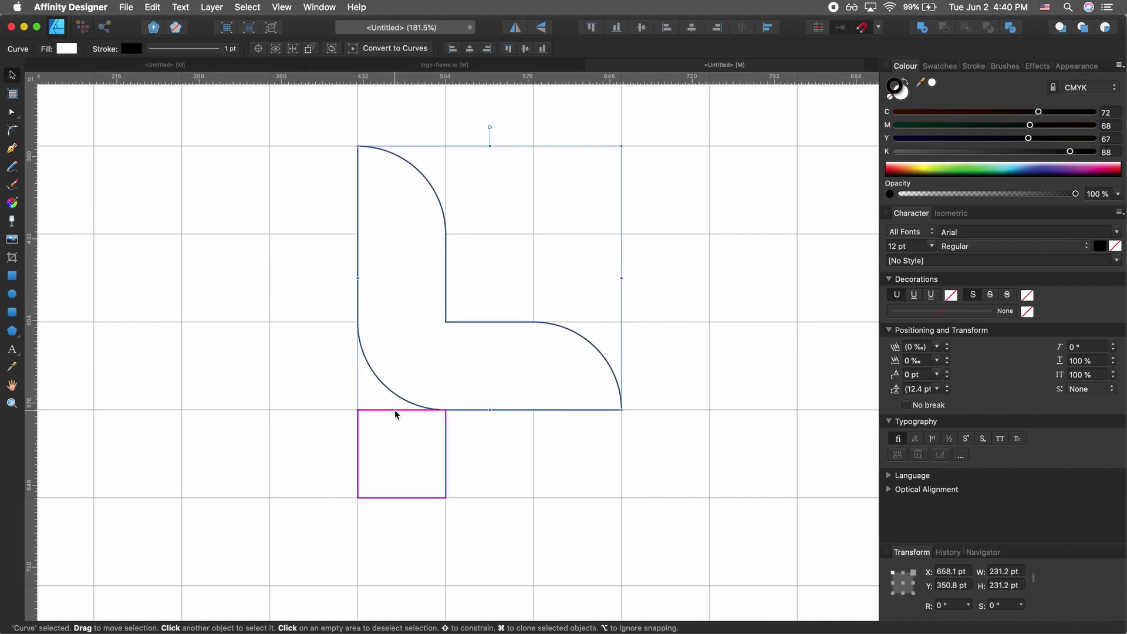
pyautogui.moveTo(418, 316); pyautogui.dragTo(504, 315)
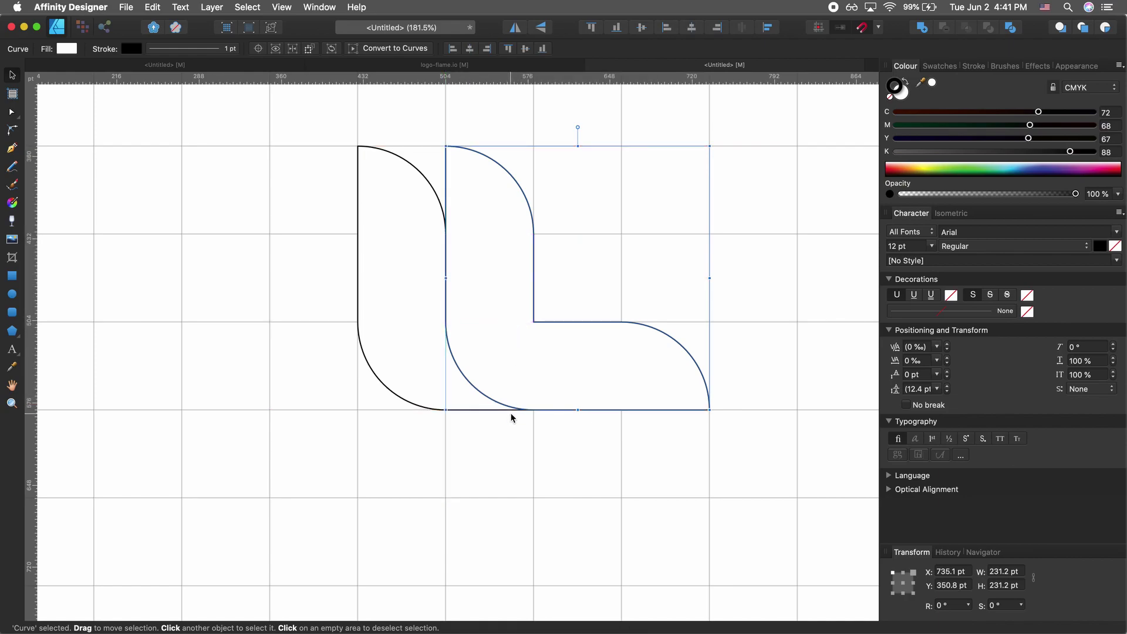
pyautogui.keyDown('shift'); pyautogui.click(418, 389); pyautogui.keyUp('shift')
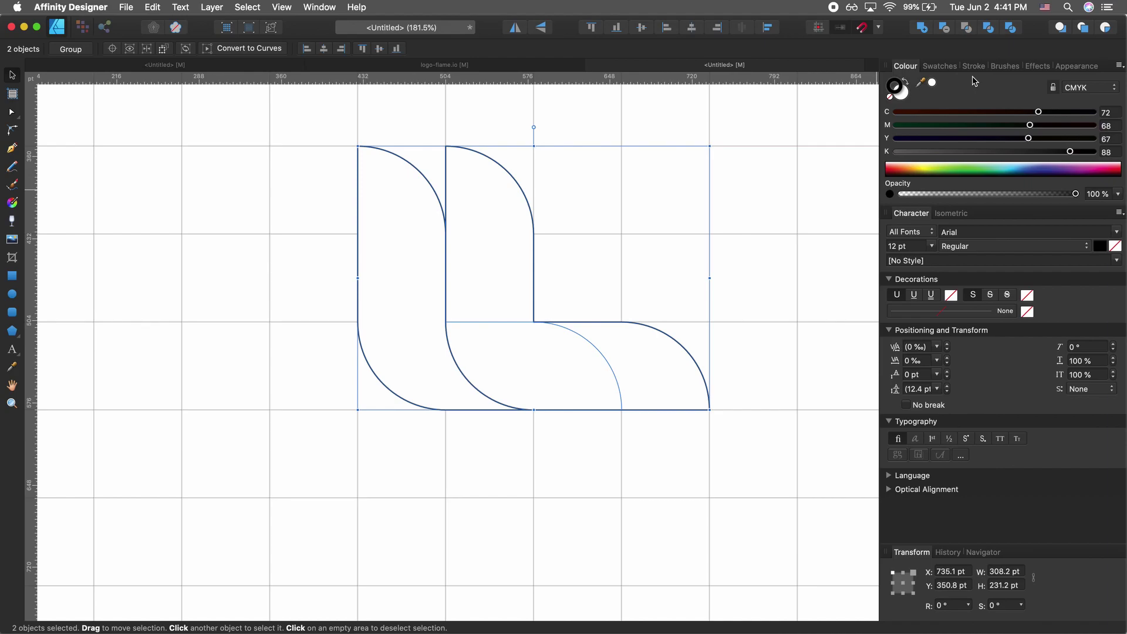
pyautogui.click(1011, 30)
# Step: Delete the right-hand curved piece and zoom out to view the whole grid
pyautogui.click(675, 425)
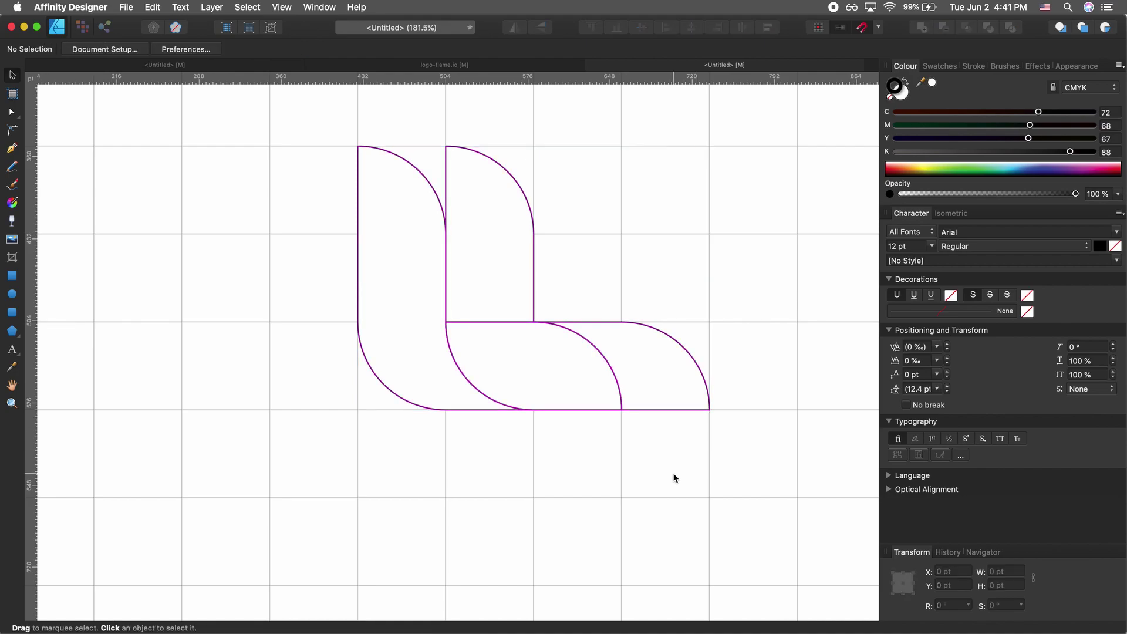
pyautogui.click(555, 389)
pyautogui.keyDown('shift'); pyautogui.click(429, 328); pyautogui.keyUp('shift')
pyautogui.moveTo(427, 330); pyautogui.dragTo(402, 409)
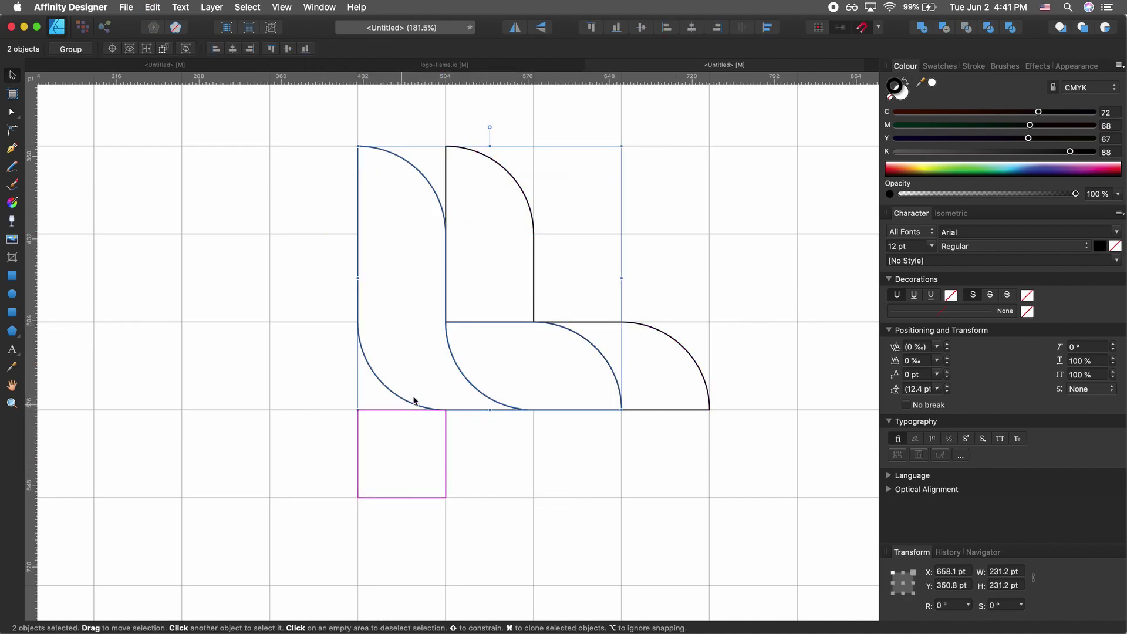
pyautogui.moveTo(597, 182); pyautogui.dragTo(509, 238)
pyautogui.press('Escape')
pyautogui.moveTo(800, 202); pyautogui.dragTo(649, 365)
pyautogui.press('Delete')
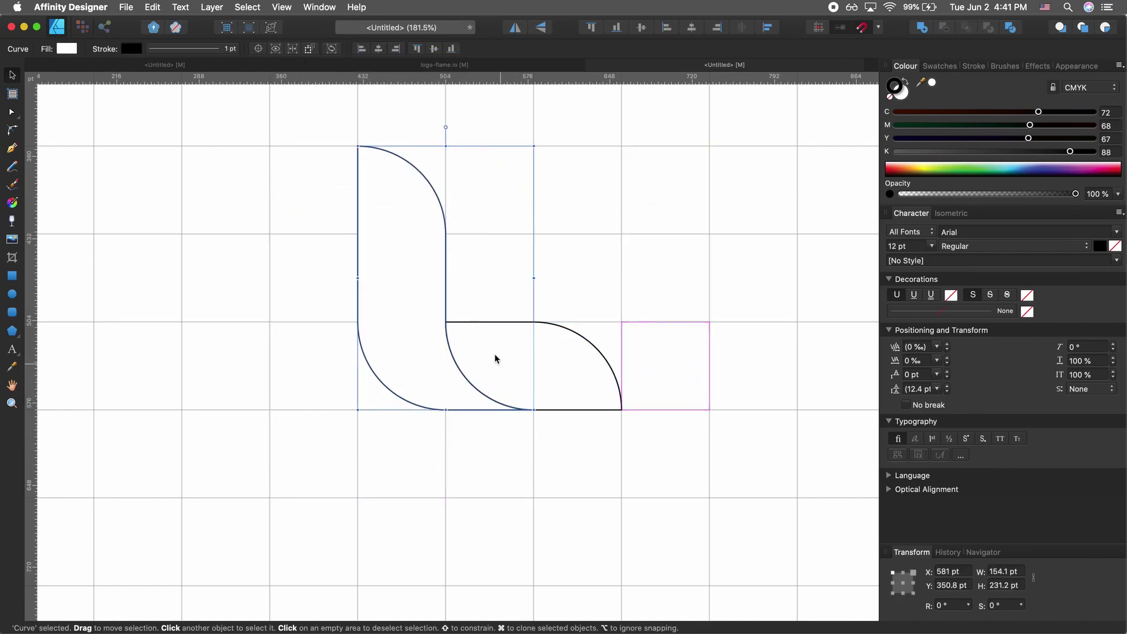
pyautogui.click(385, 460)
pyautogui.scroll(-3, 640, 488)
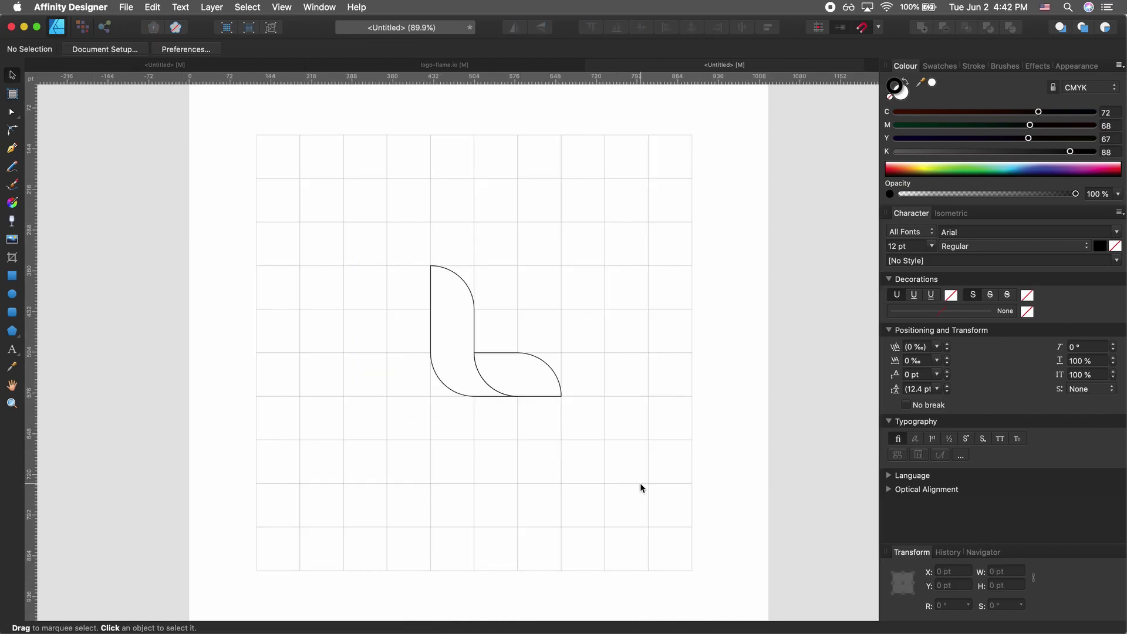
# Step: Delete the background layout grid group
pyautogui.moveTo(734, 250); pyautogui.dragTo(724, 281)
pyautogui.press('super+a')
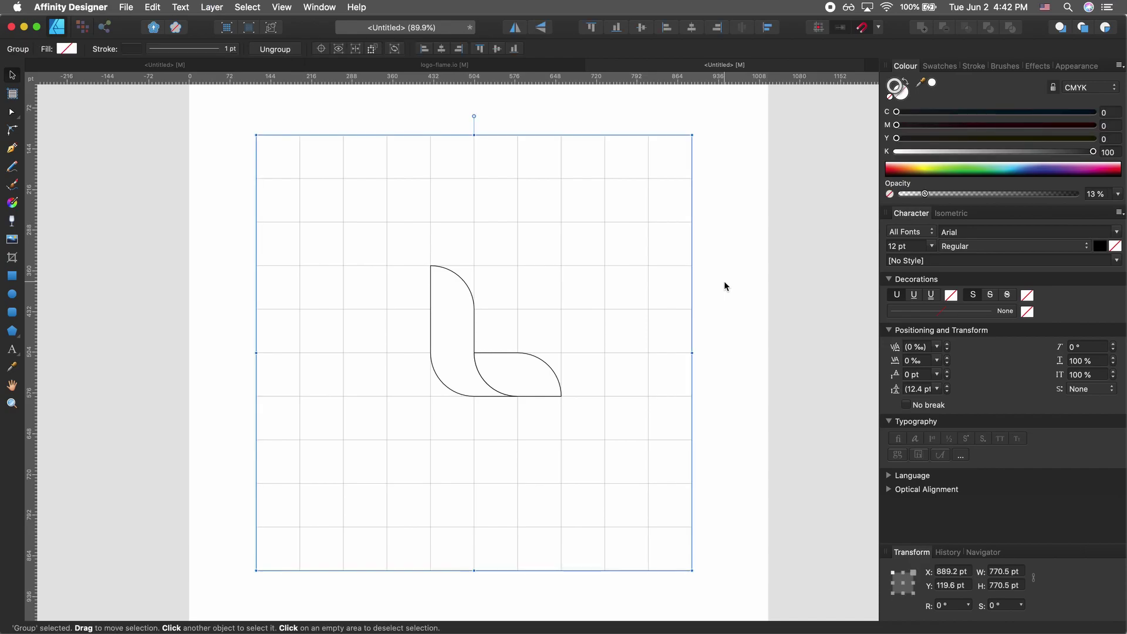
pyautogui.press('BackSpace')
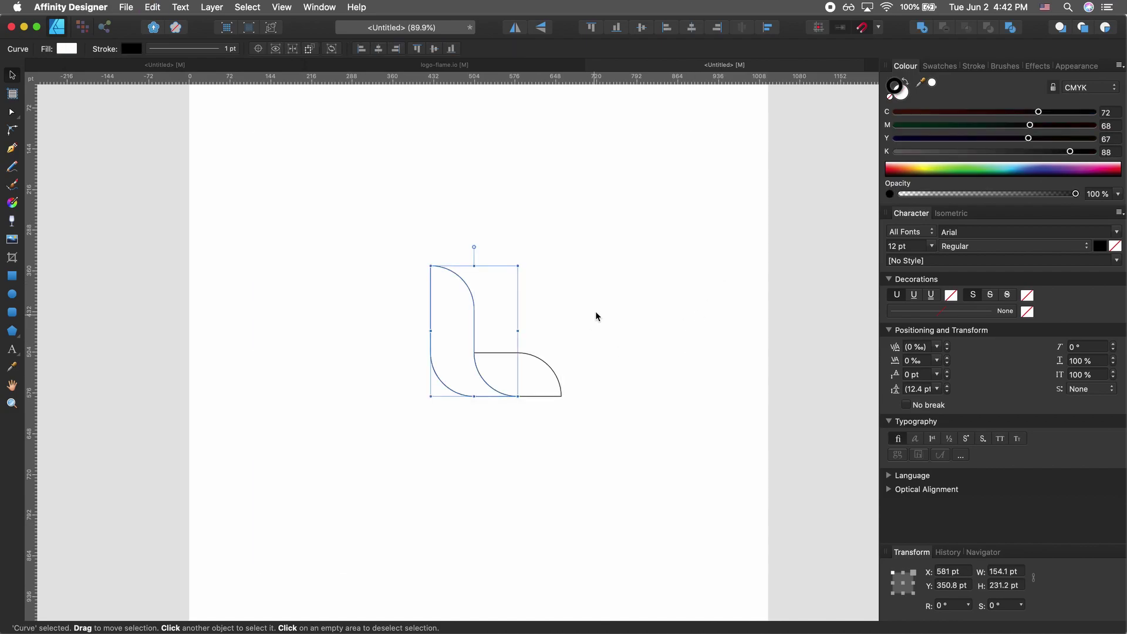
# Step: Rotate both curved shapes together to −45°
pyautogui.moveTo(646, 170); pyautogui.dragTo(165, 619)
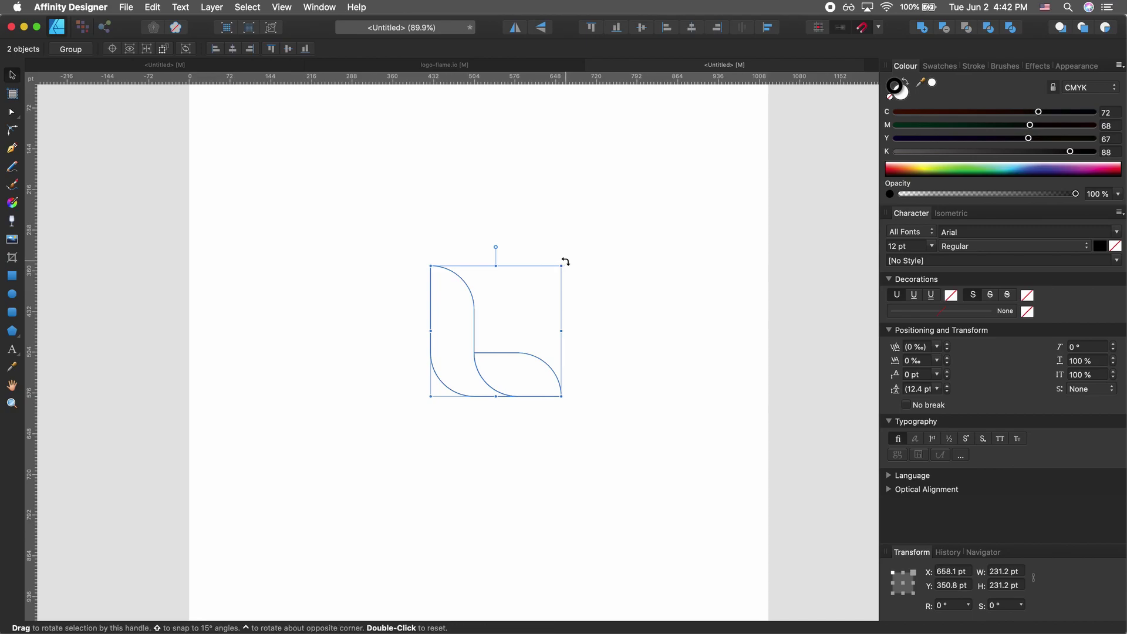
pyautogui.moveTo(566, 261); pyautogui.dragTo(594, 324)
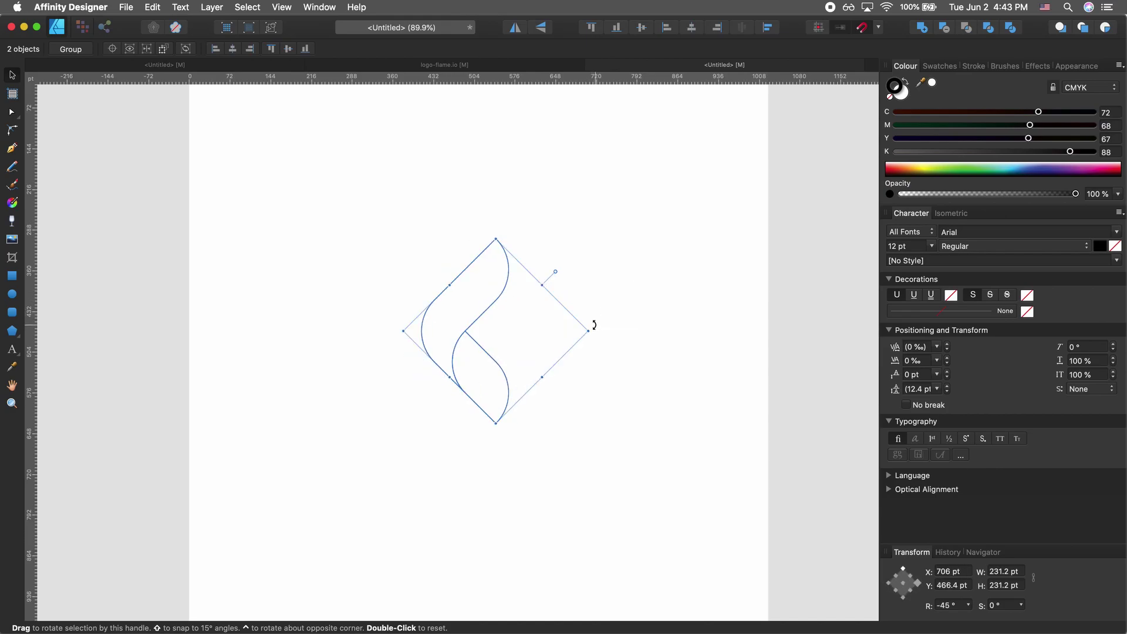
pyautogui.click(568, 474)
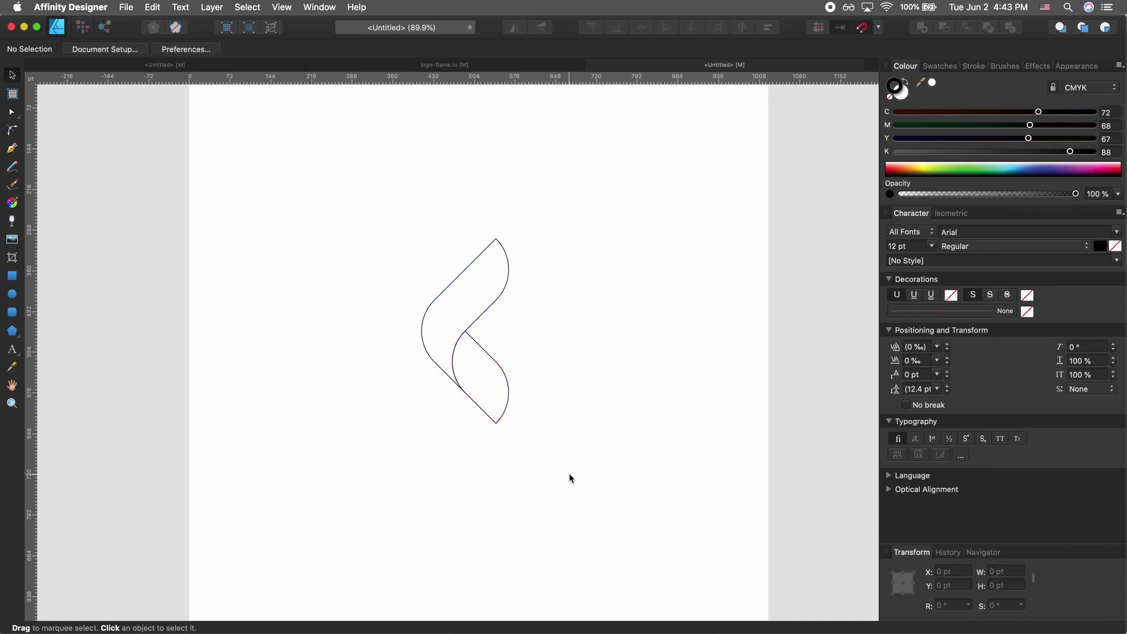
# Step: Move the mark left and place a horizontally flipped copy to its right
pyautogui.moveTo(465, 296); pyautogui.dragTo(392, 296)
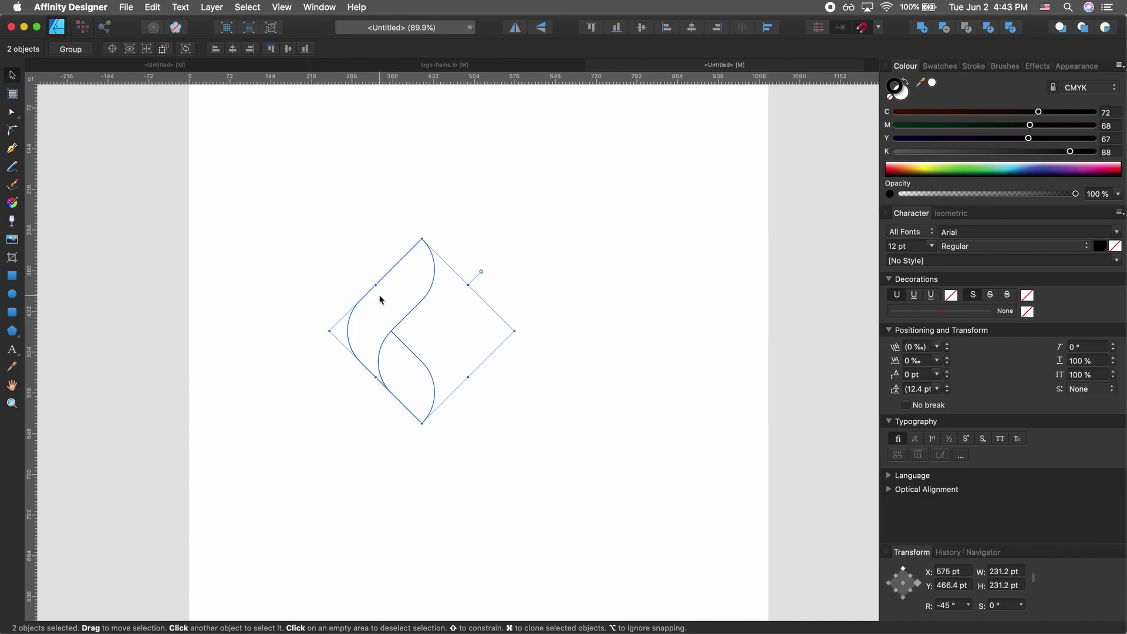
pyautogui.moveTo(380, 300); pyautogui.dragTo(491, 300)
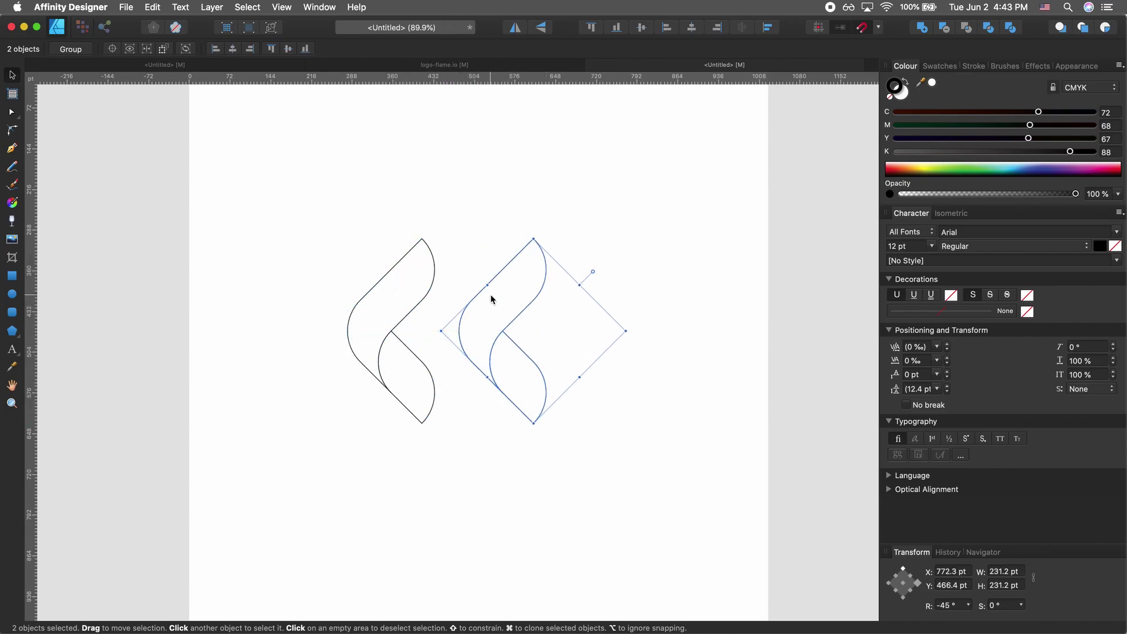
pyautogui.click(514, 29)
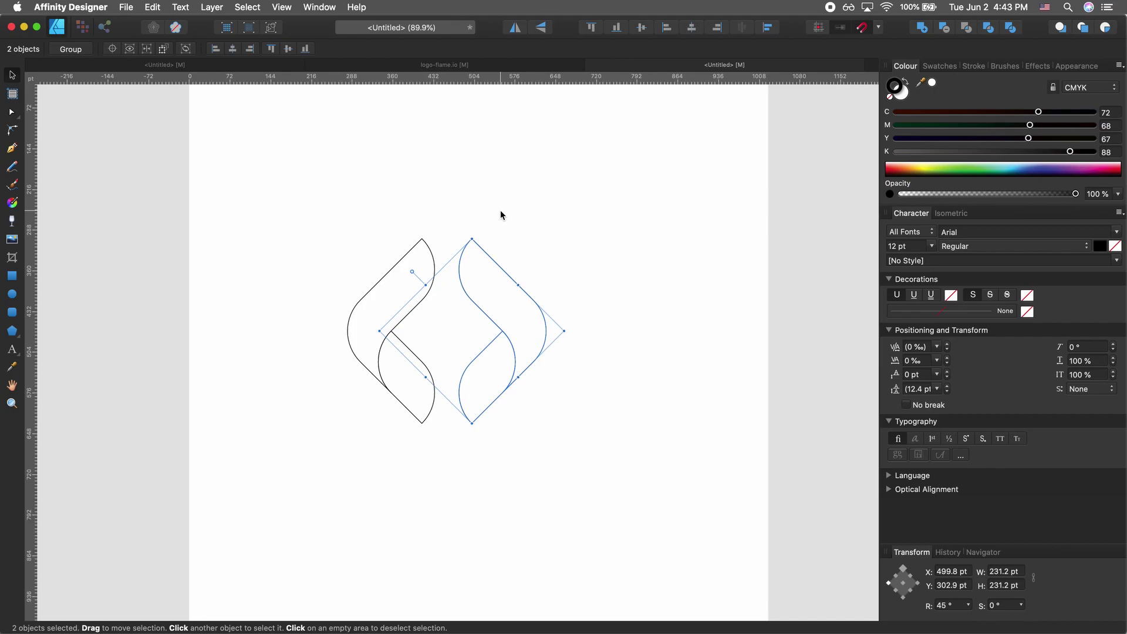
# Step: Select the top nodes of both shapes with the Node tool
pyautogui.press('a')
pyautogui.moveTo(484, 231); pyautogui.dragTo(369, 263)
pyautogui.moveTo(397, 221); pyautogui.dragTo(491, 251)
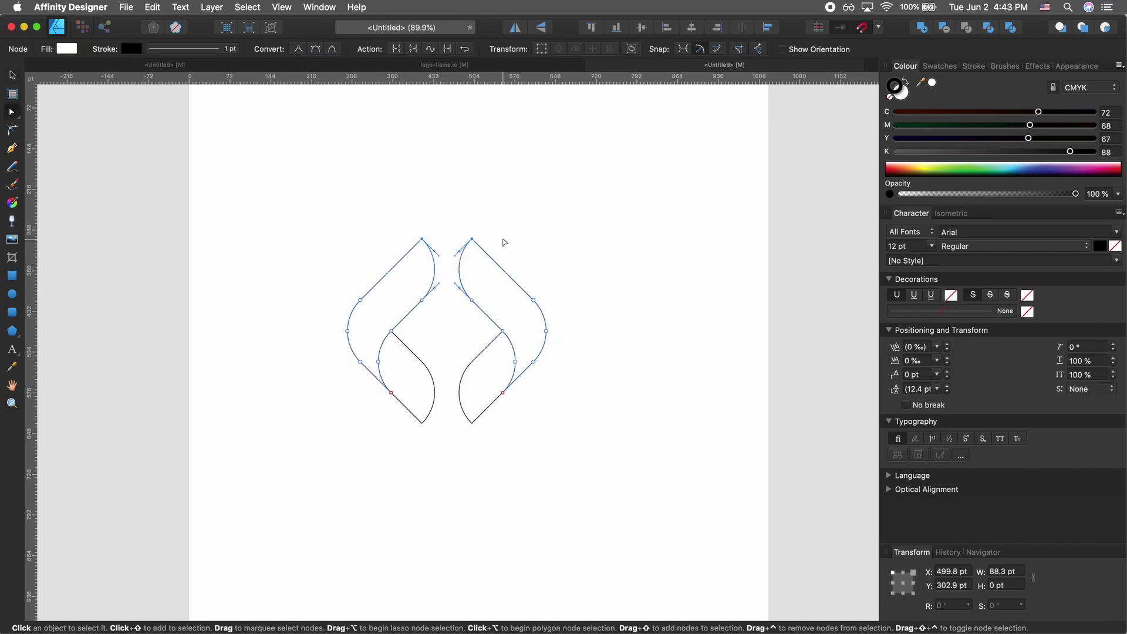
# Step: Slide all nodes of the mirrored shape left until its top tip snaps onto the original's tip
pyautogui.click(502, 241)
pyautogui.press('v')
pyautogui.moveTo(665, 199); pyautogui.dragTo(462, 478)
pyautogui.press('a')
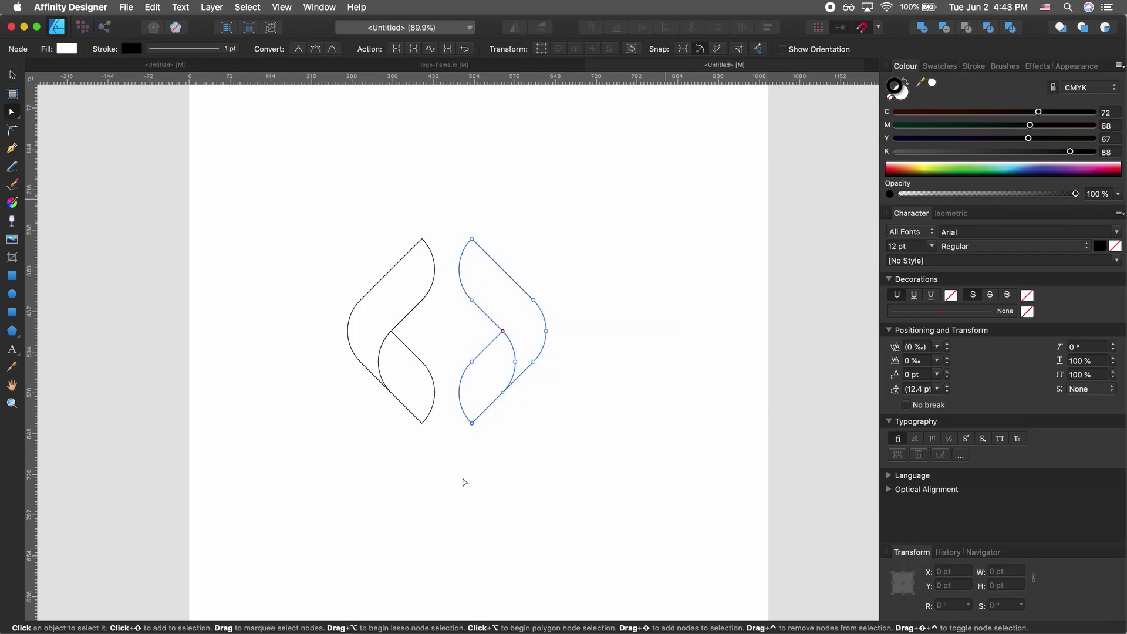
pyautogui.moveTo(444, 454); pyautogui.dragTo(598, 174)
pyautogui.moveTo(472, 239); pyautogui.dragTo(423, 241)
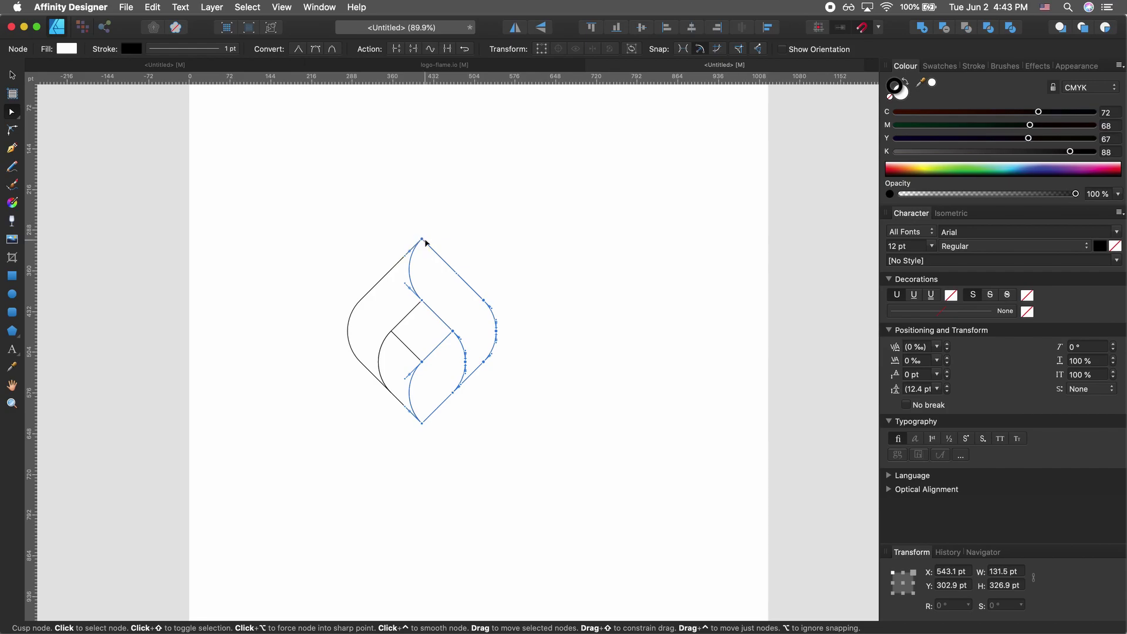
pyautogui.click(483, 258)
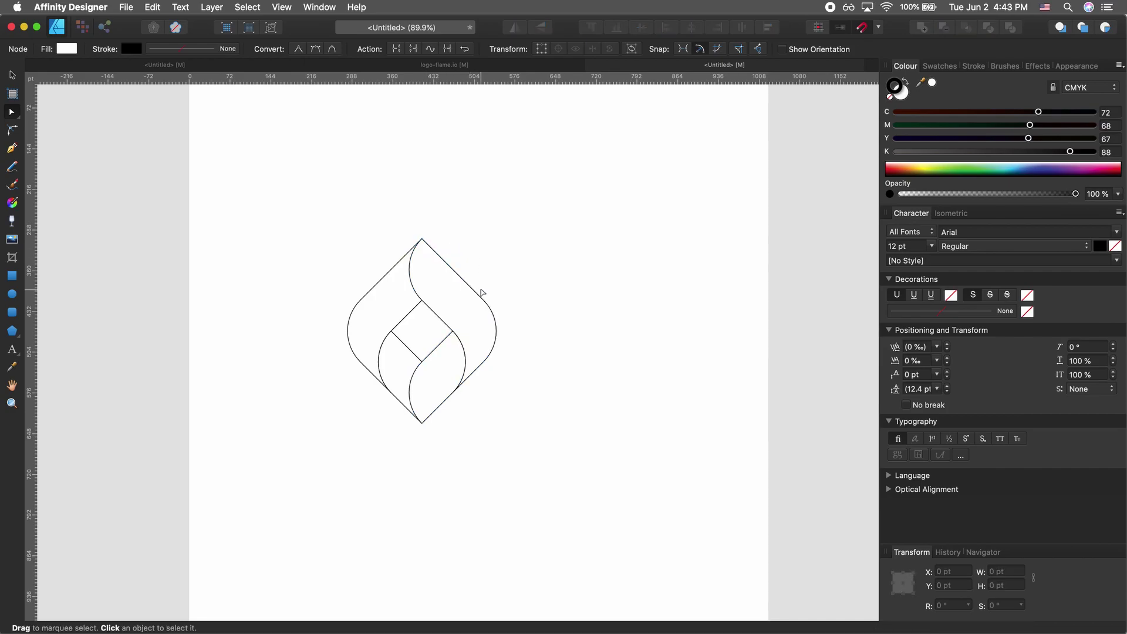
pyautogui.click(453, 306)
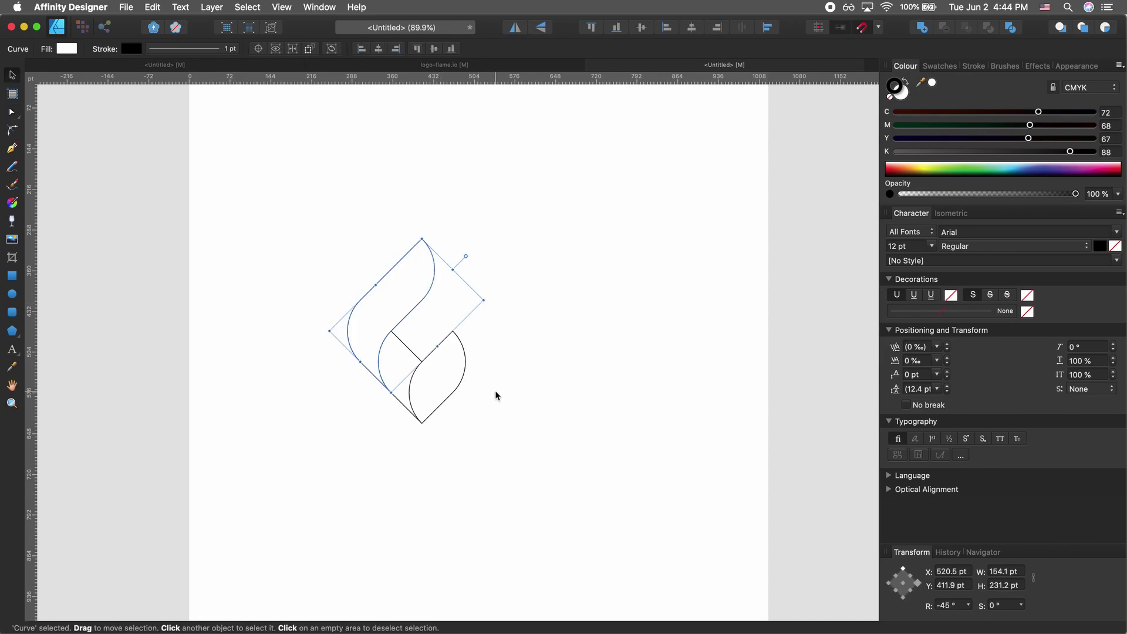
# Step: In the third Untitled document, select all four outline parts and rotate them 180°
pyautogui.click(494, 389)
pyautogui.press('super+z')
pyautogui.press('super+a')
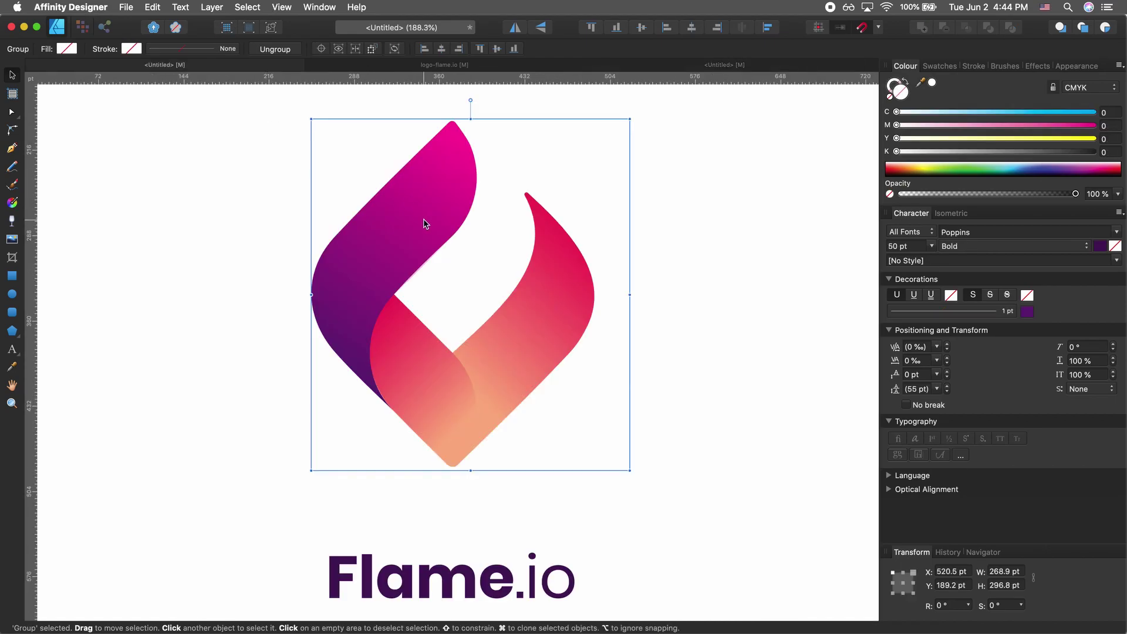
pyautogui.click(741, 66)
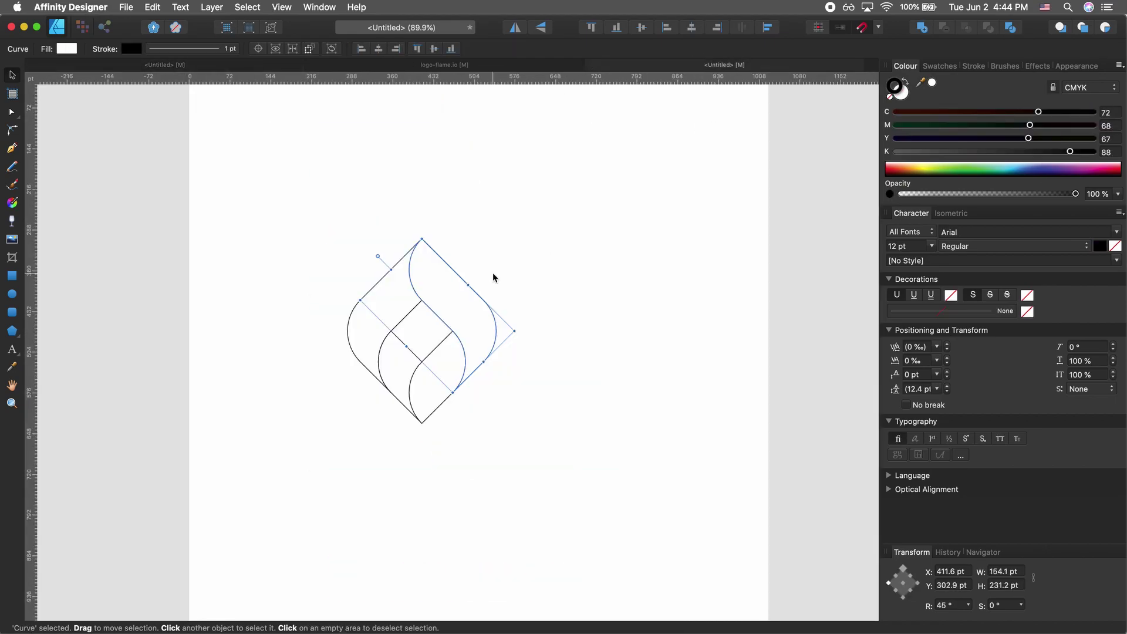
pyautogui.moveTo(513, 245); pyautogui.dragTo(344, 386)
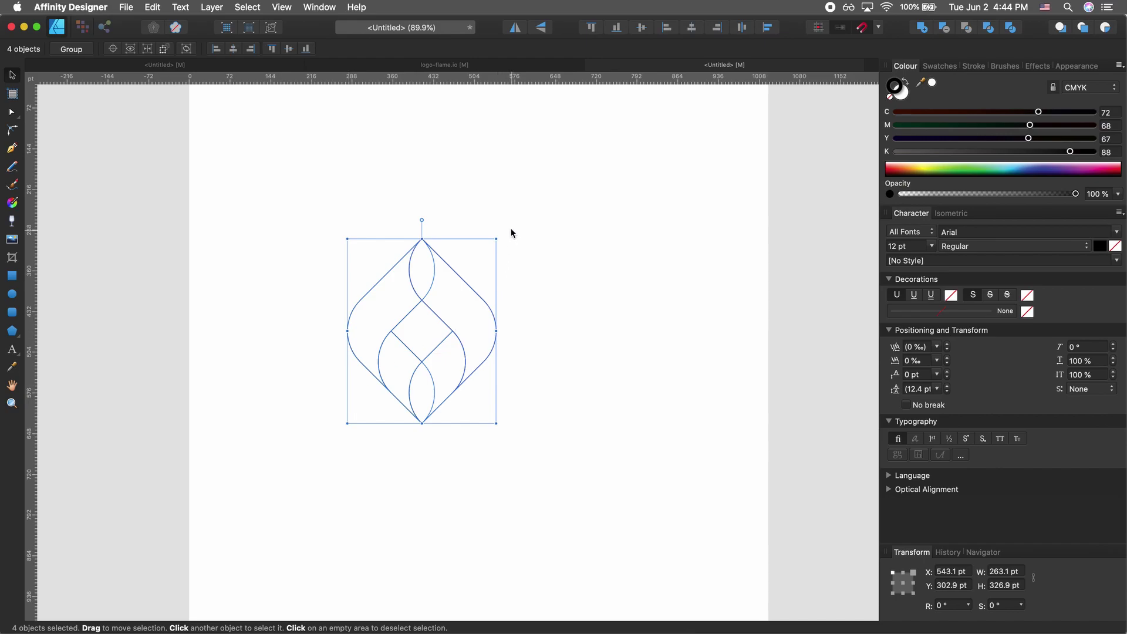
pyautogui.moveTo(500, 237); pyautogui.dragTo(316, 456)
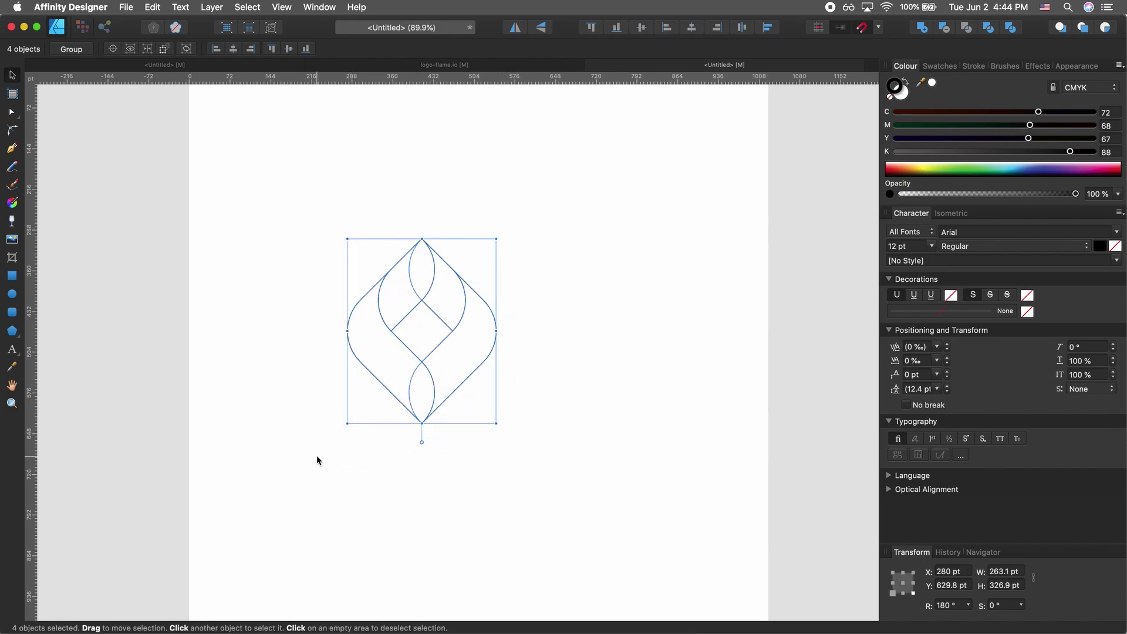
# Step: Delete one inner diagonal curve from the flipped outline and return to logo-flame.io
pyautogui.click(453, 485)
pyautogui.moveTo(341, 473); pyautogui.dragTo(551, 226)
pyautogui.click(552, 230)
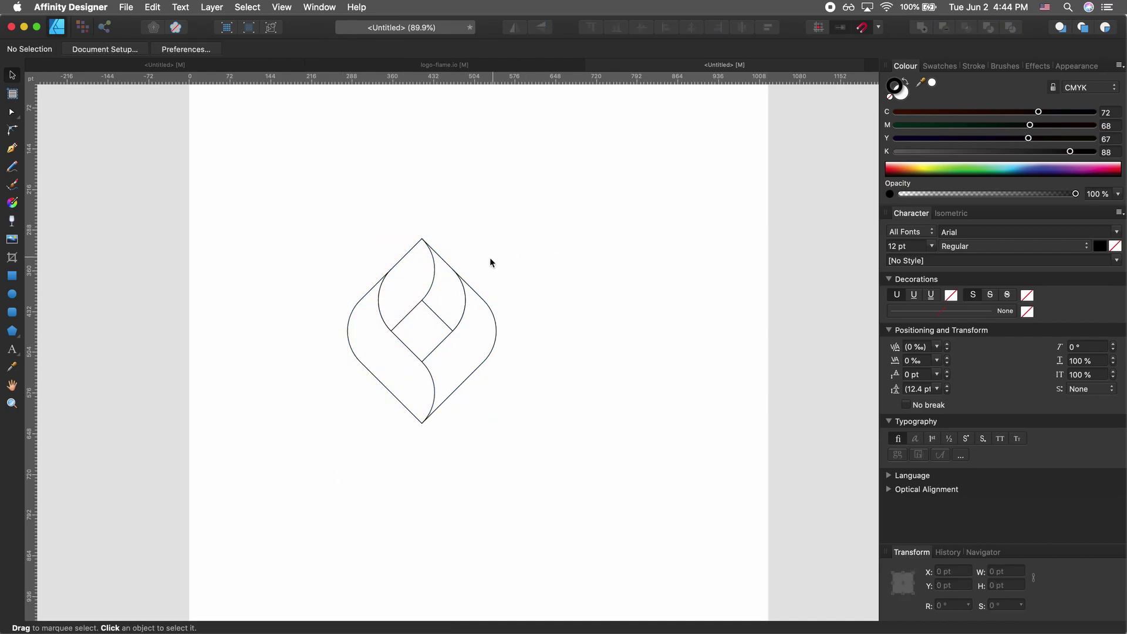
pyautogui.click(437, 313)
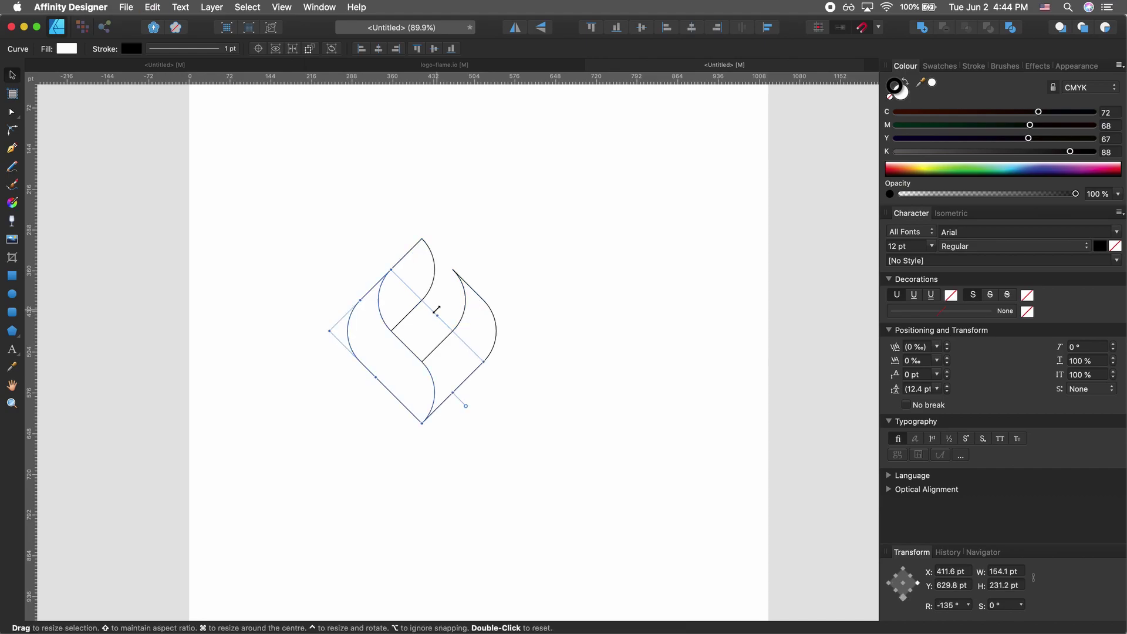
pyautogui.press('Delete')
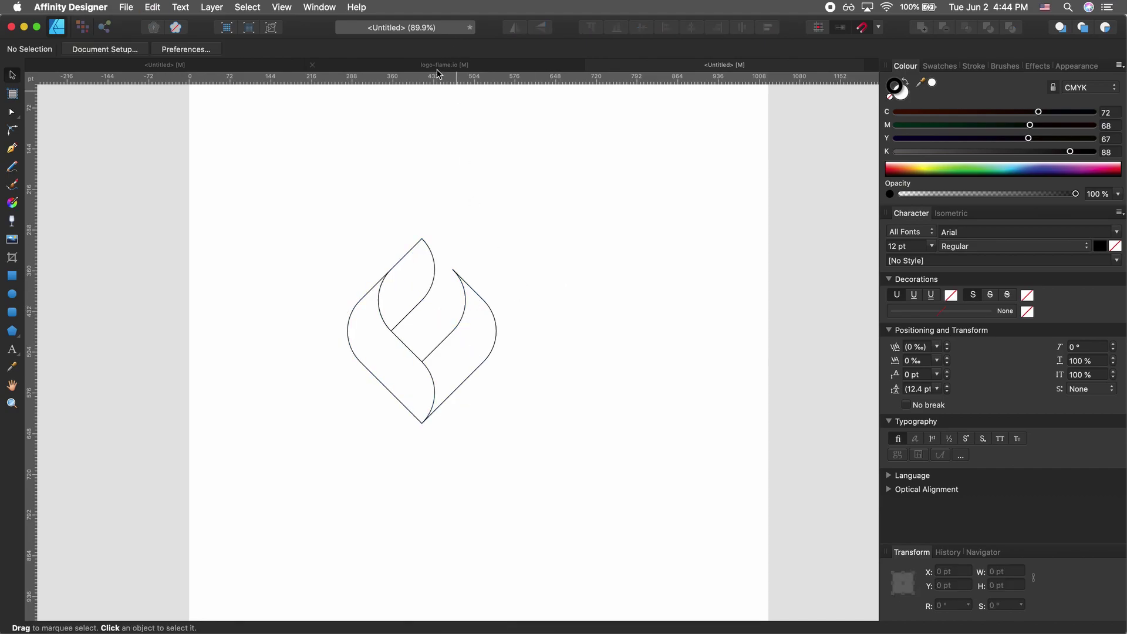
pyautogui.click(439, 68)
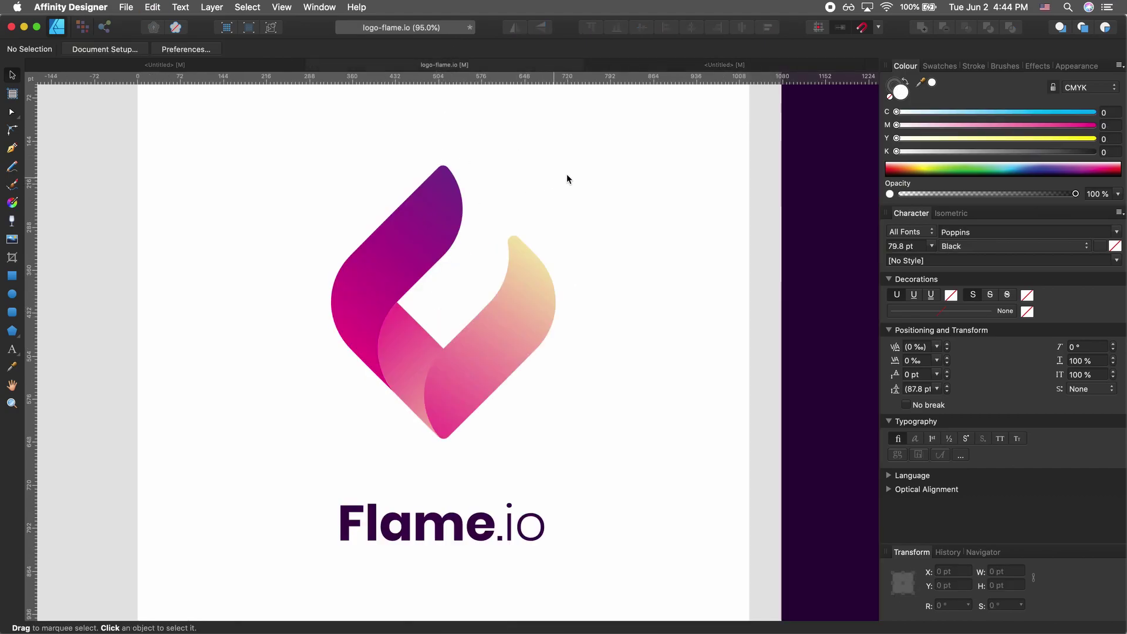
# Step: Compare the outline sketch with logo-flame.io's top tips, then return to the right-hand Untitled document
pyautogui.click(646, 65)
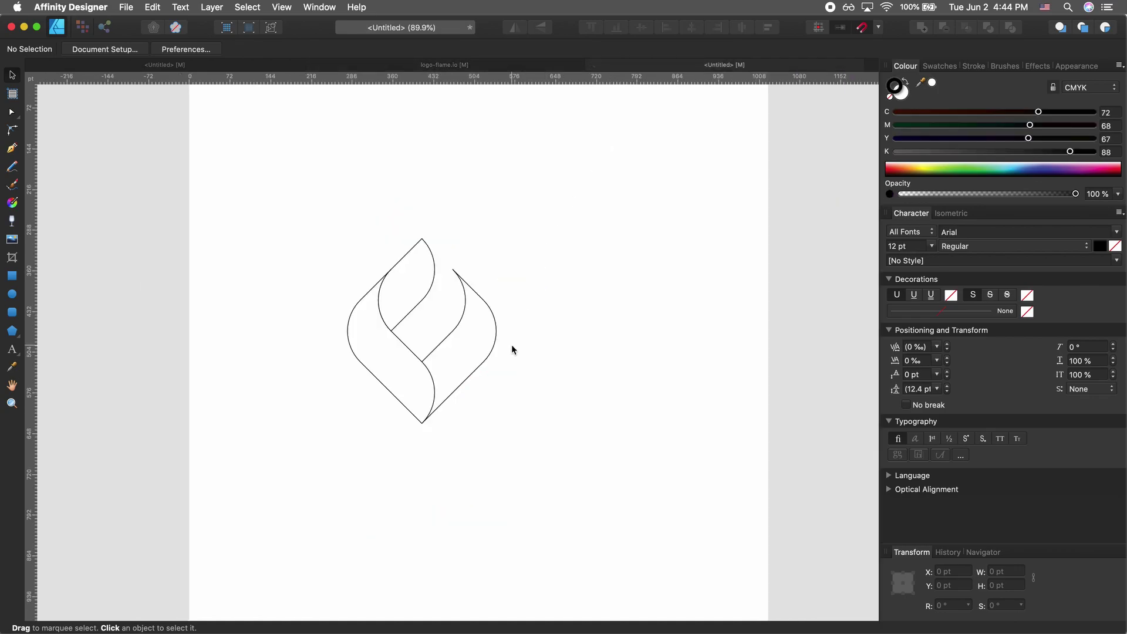
pyautogui.hscroll(-2, 511, 346)
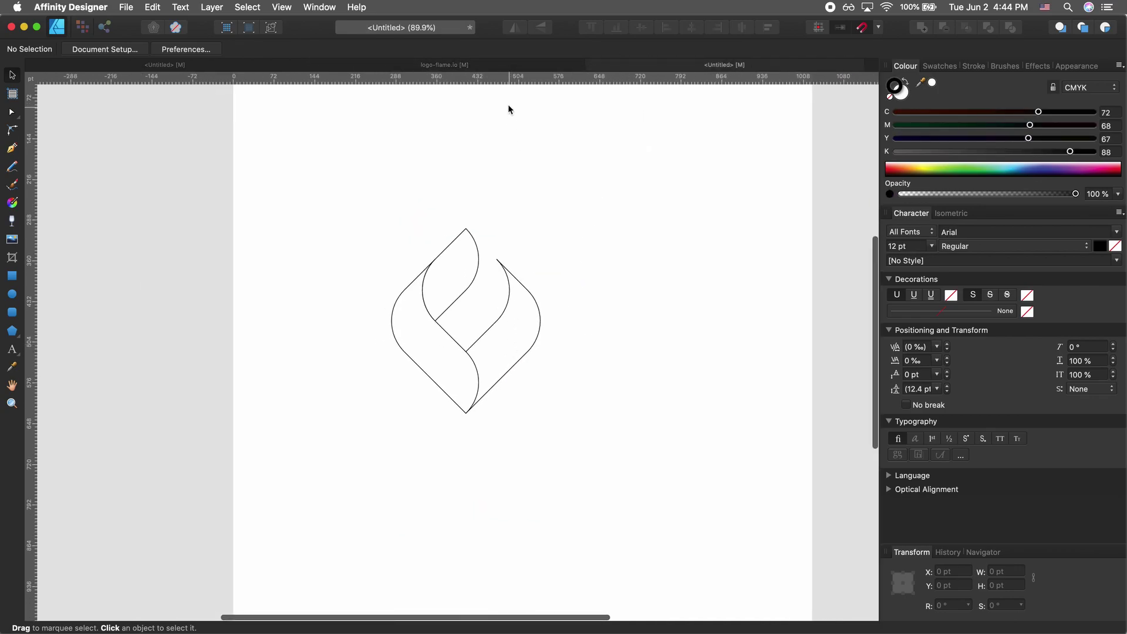
pyautogui.click(498, 65)
pyautogui.scroll(5, 446, 448)
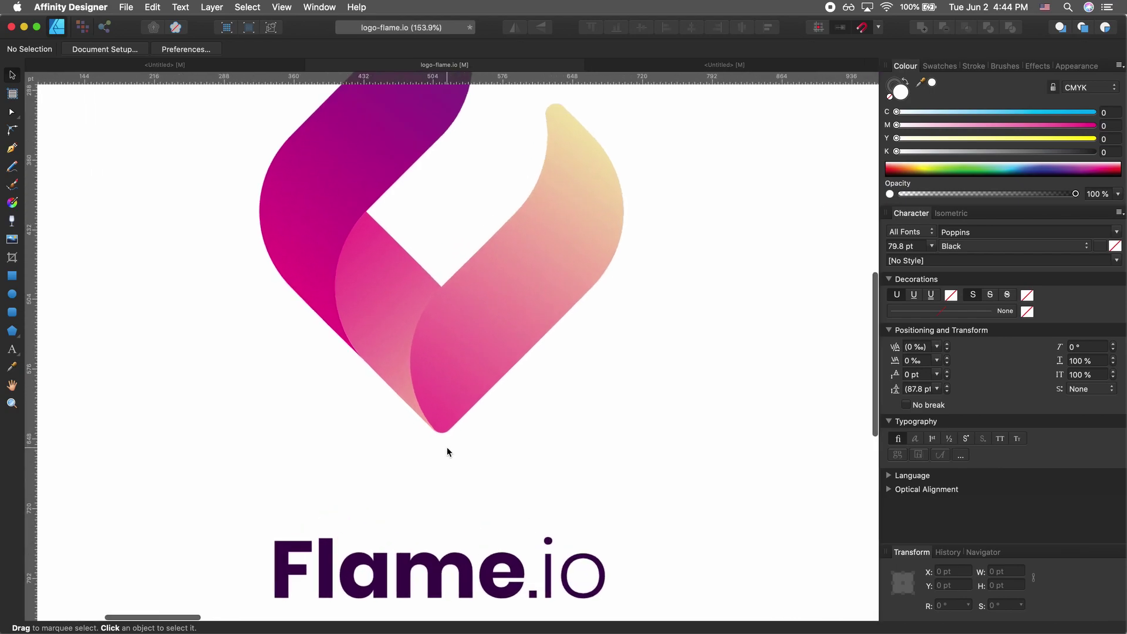
pyautogui.scroll(5, 446, 451)
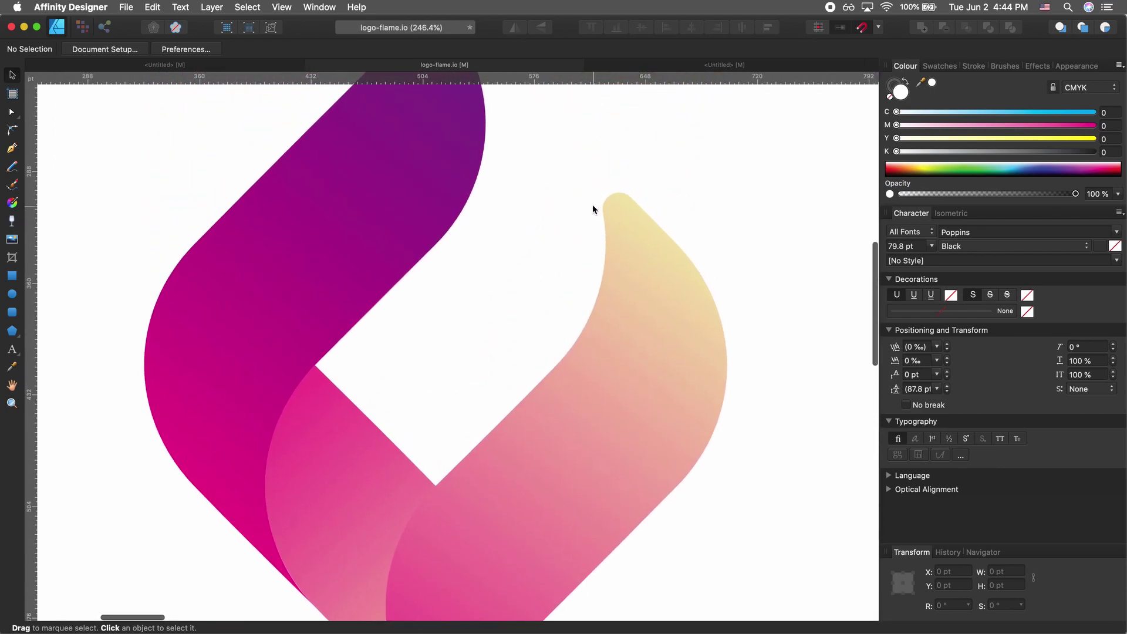
pyautogui.scroll(6, 592, 206)
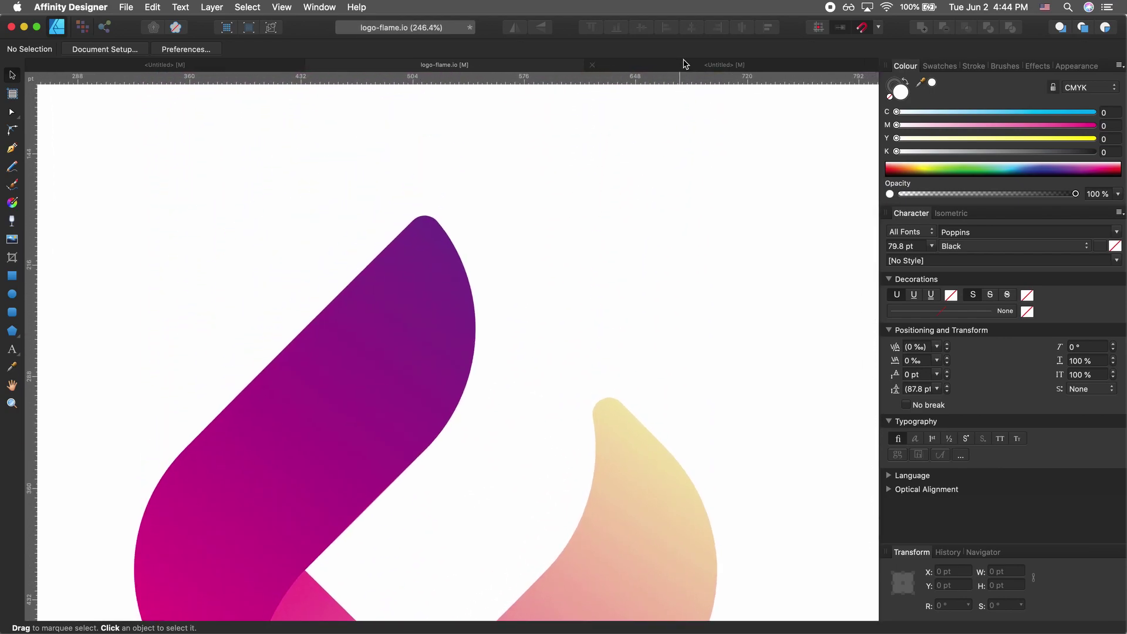
pyautogui.click(679, 64)
pyautogui.scroll(5, 508, 260)
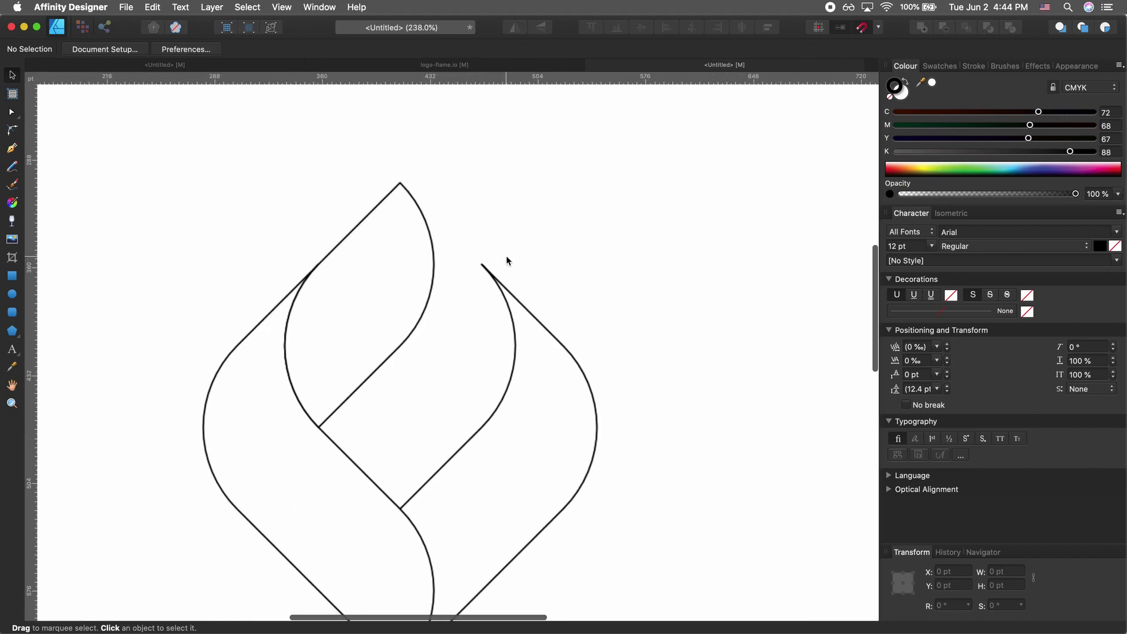
pyautogui.moveTo(466, 244); pyautogui.dragTo(539, 327)
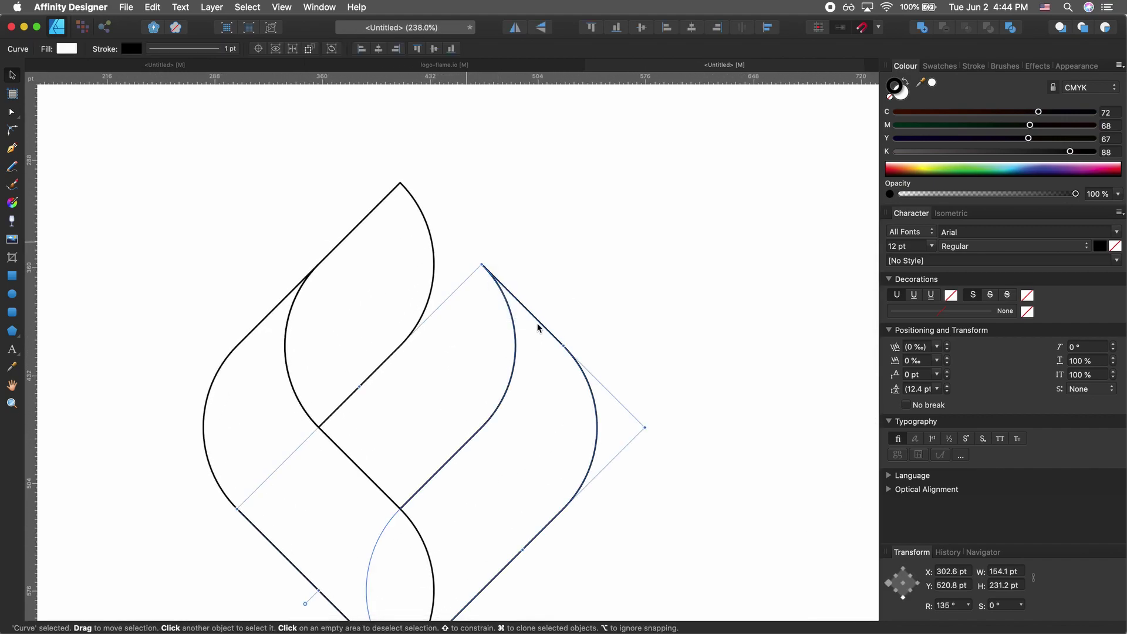
pyautogui.scroll(-3, 546, 388)
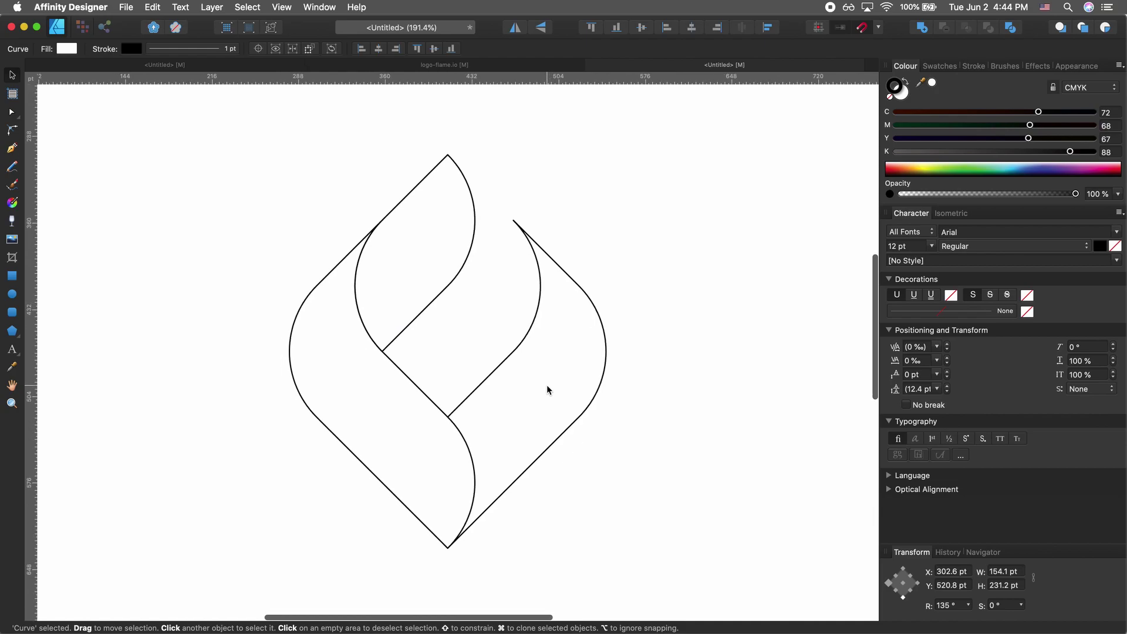
pyautogui.scroll(-2, 547, 390)
pyautogui.press('a')
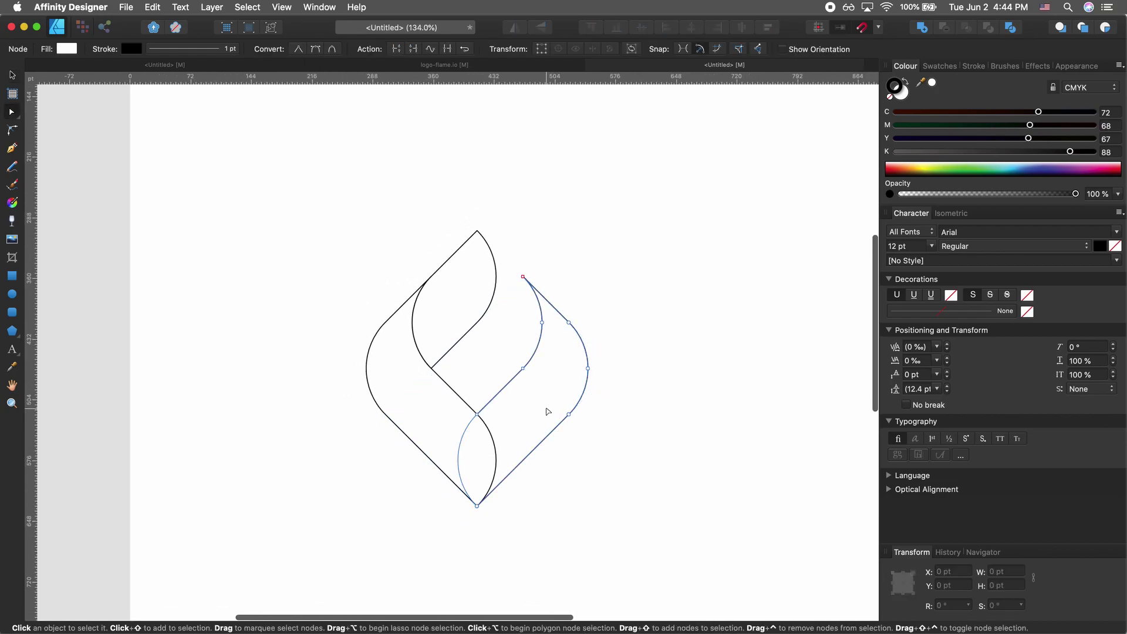
pyautogui.moveTo(456, 200); pyautogui.dragTo(521, 256)
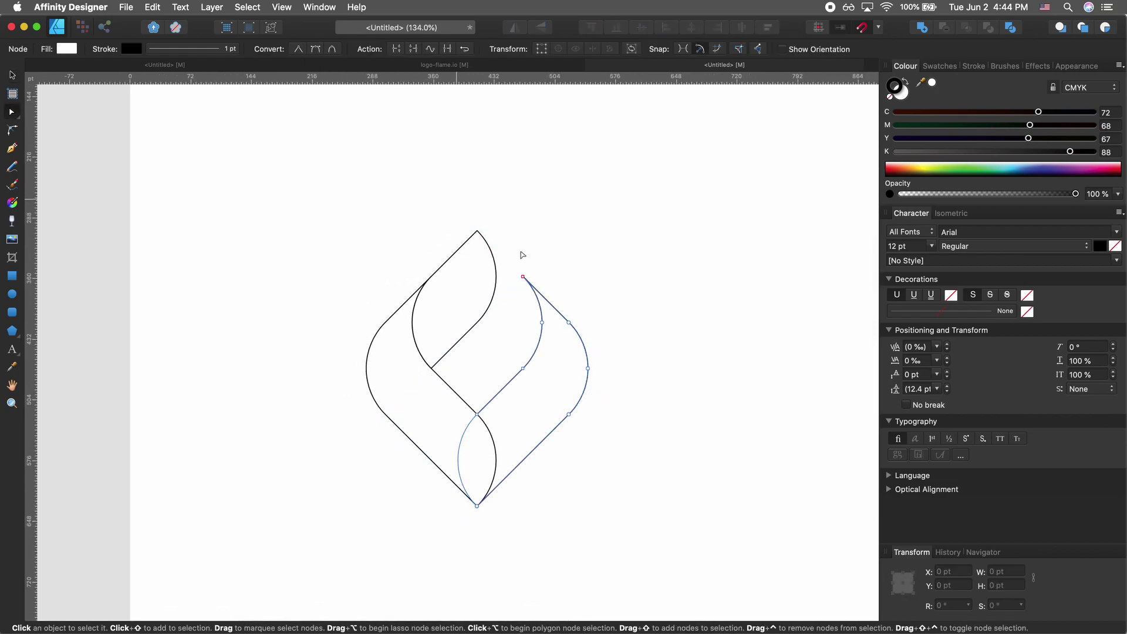
pyautogui.click(522, 276)
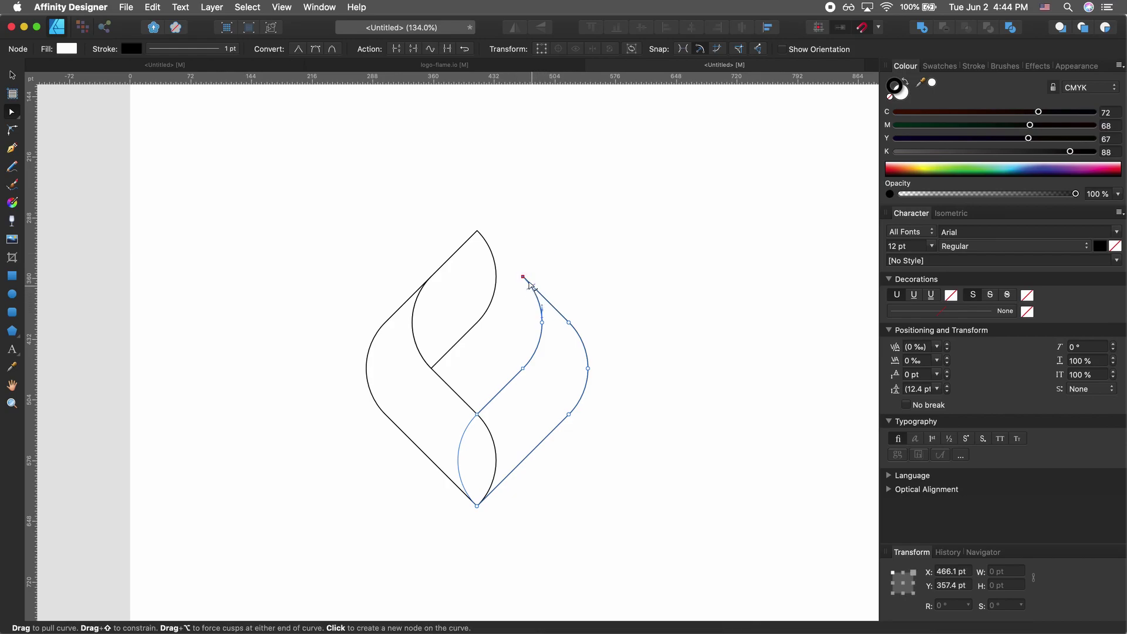
pyautogui.press('c')
pyautogui.moveTo(533, 289); pyautogui.dragTo(541, 298)
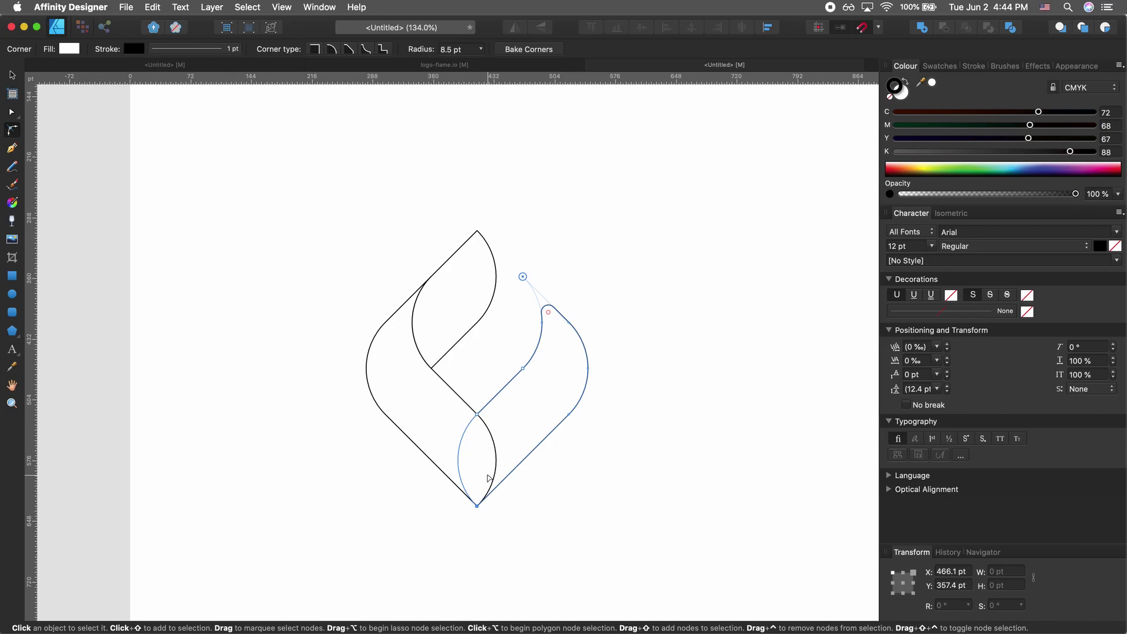
pyautogui.click(511, 524)
pyautogui.click(519, 433)
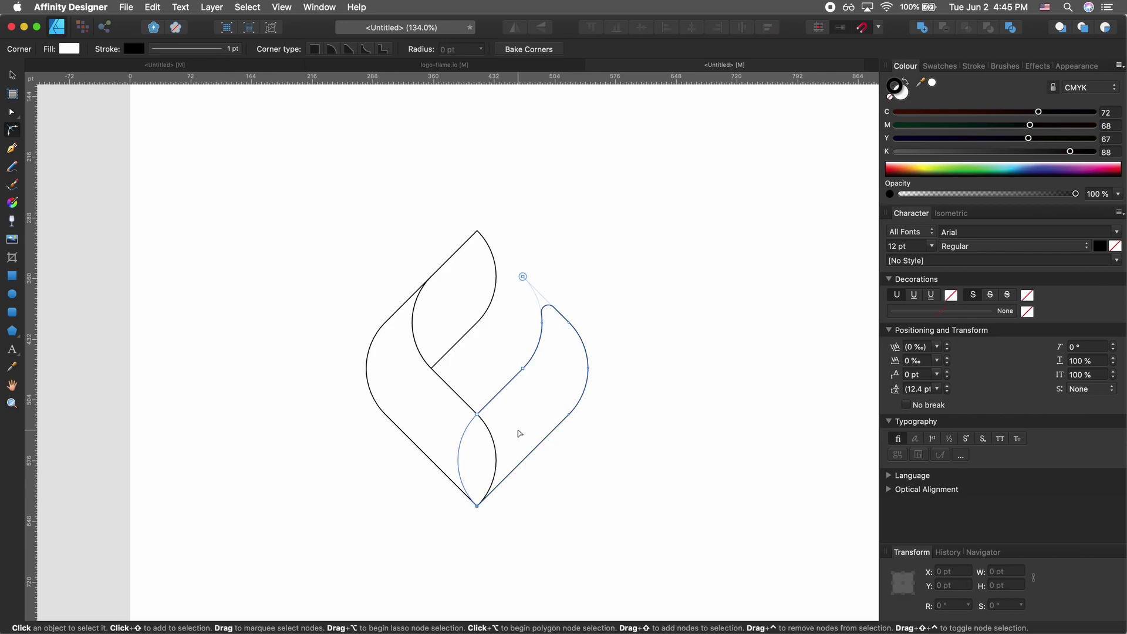
pyautogui.moveTo(458, 529); pyautogui.dragTo(543, 468)
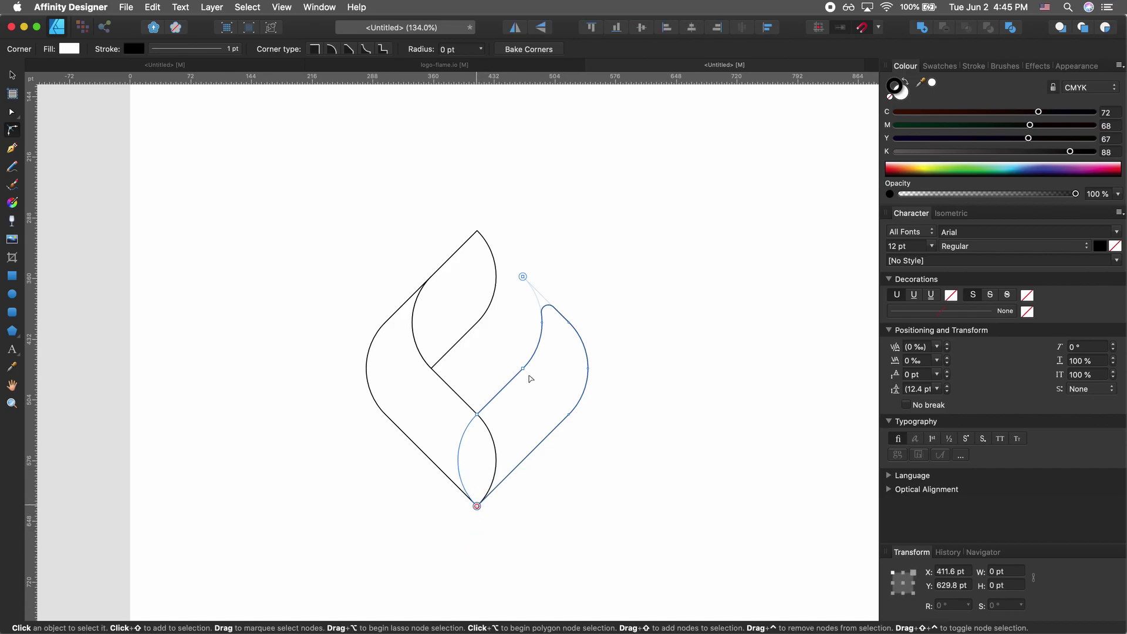
pyautogui.moveTo(466, 525); pyautogui.dragTo(506, 490)
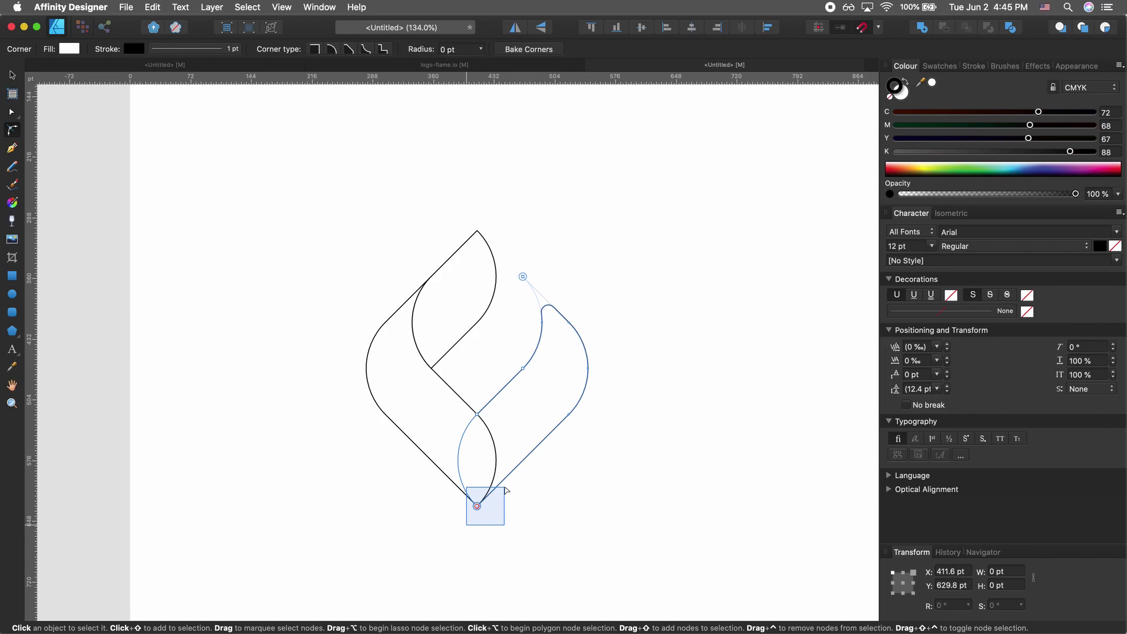
pyautogui.moveTo(506, 490); pyautogui.dragTo(506, 490)
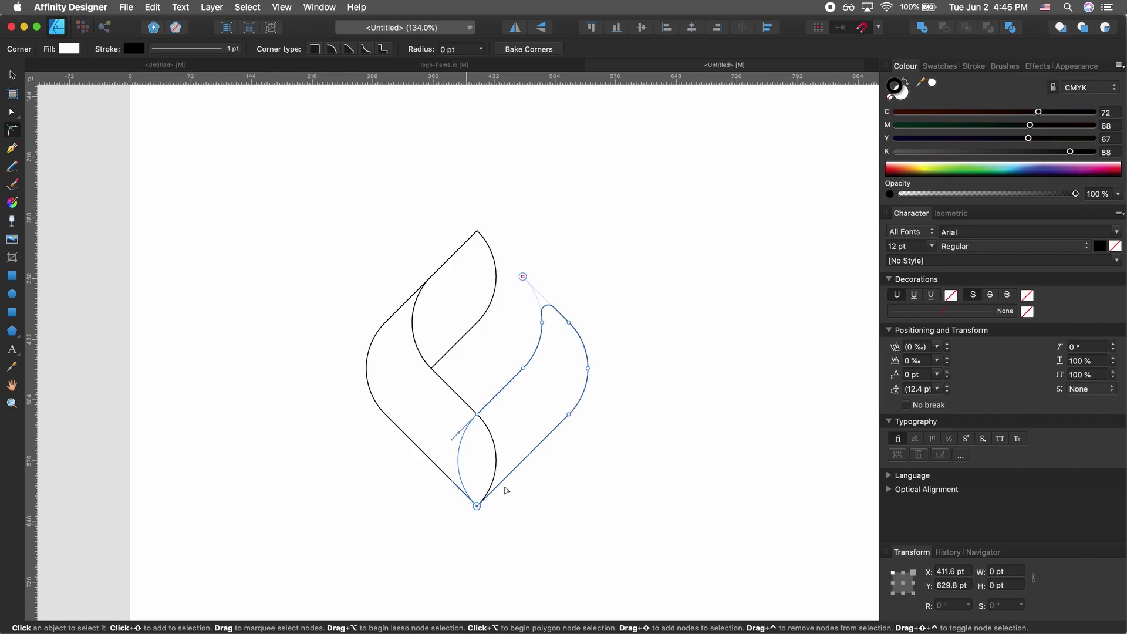
pyautogui.press('super+z')
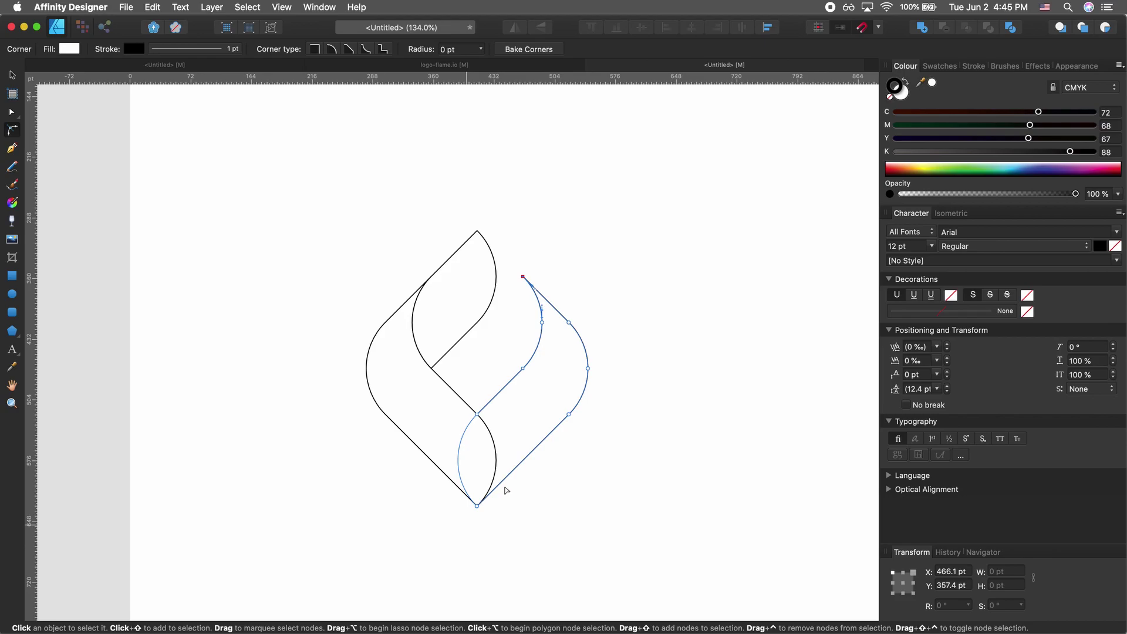
pyautogui.press('v')
pyautogui.moveTo(658, 131); pyautogui.dragTo(303, 543)
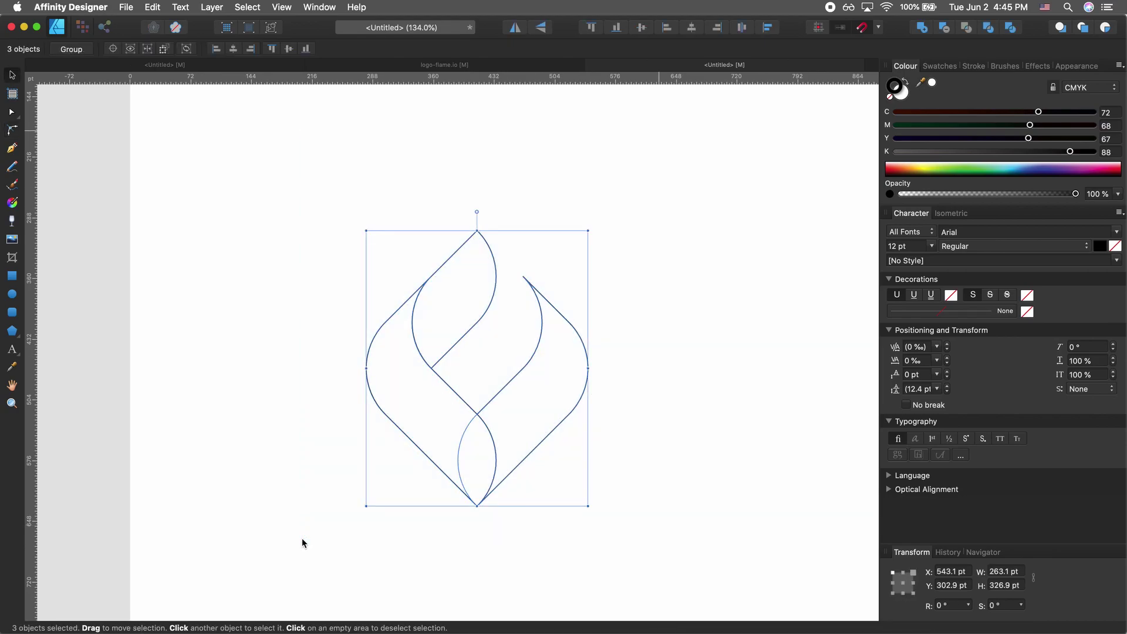
# Step: Smooth the flame curves and round the top, right tip and bottom nodes to 13 pt
pyautogui.press('a')
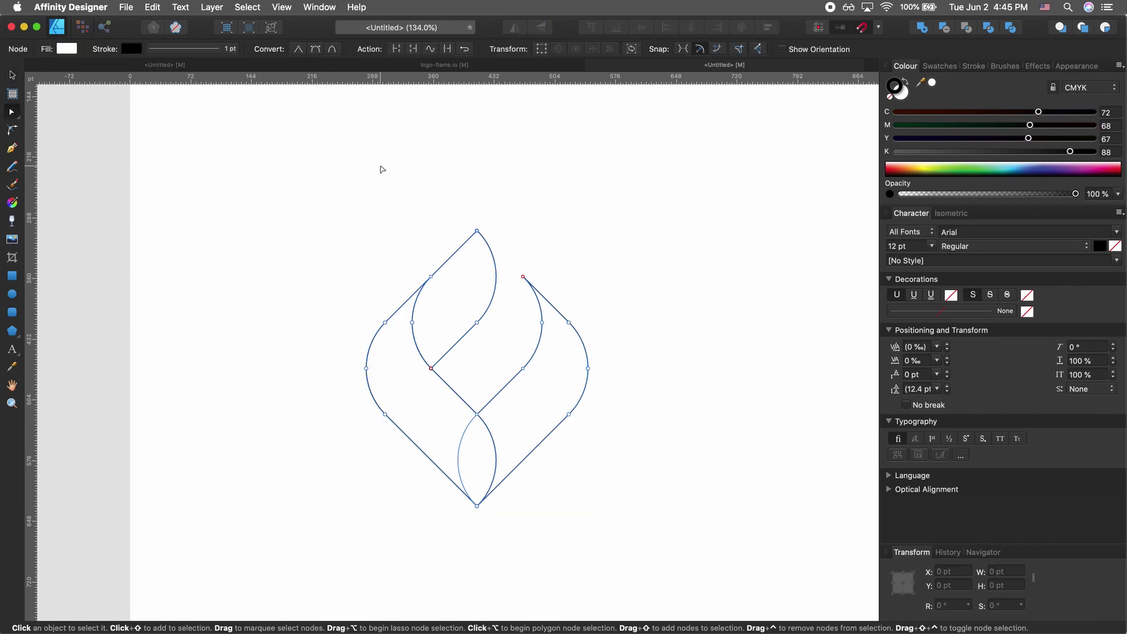
pyautogui.click(429, 52)
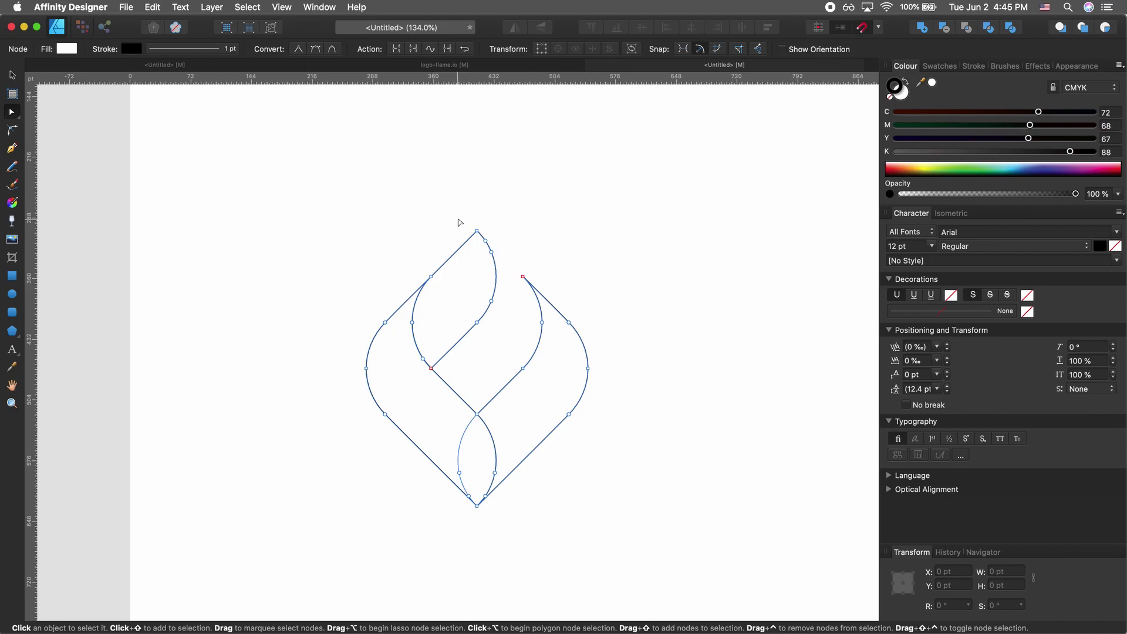
pyautogui.moveTo(463, 524); pyautogui.dragTo(505, 503)
pyautogui.moveTo(545, 259); pyautogui.dragTo(513, 296)
pyautogui.moveTo(479, 201); pyautogui.dragTo(446, 252)
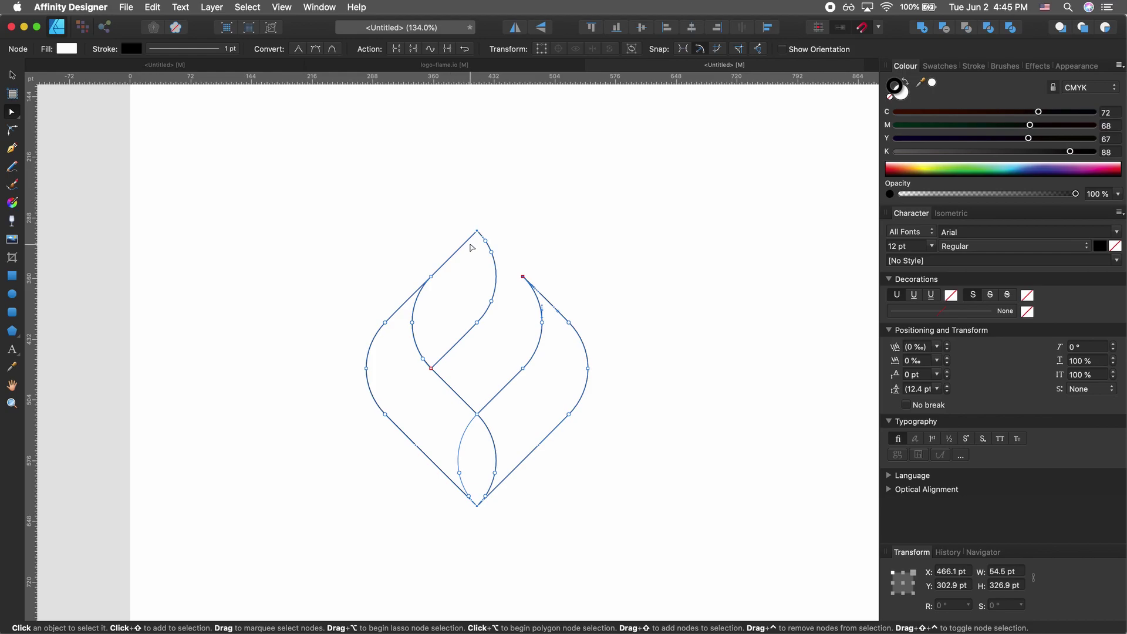
pyautogui.press('c')
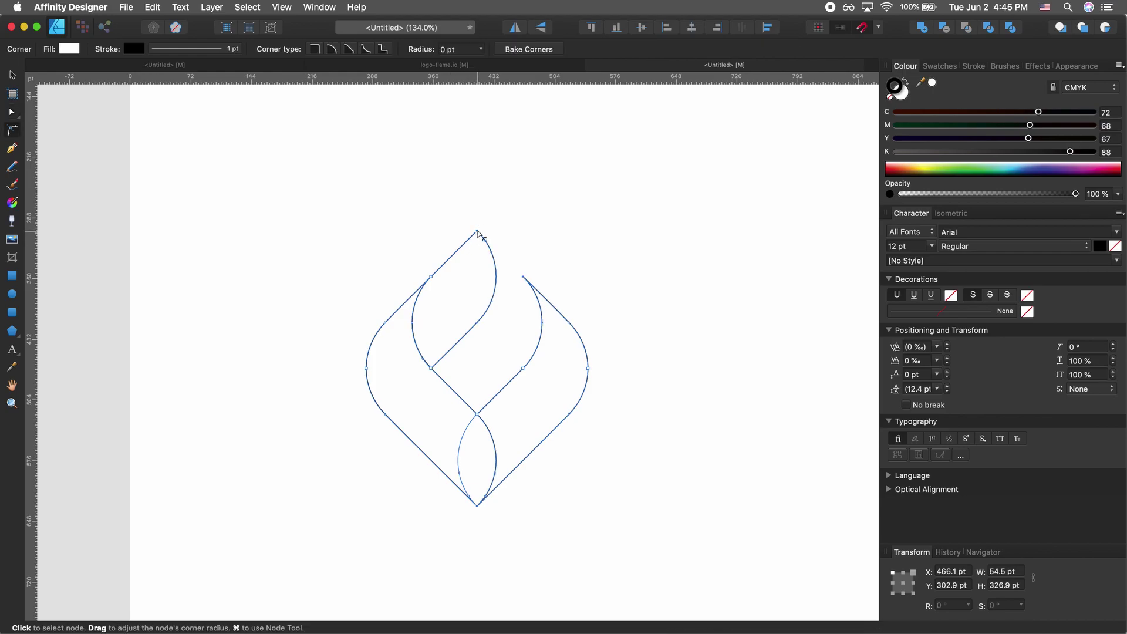
pyautogui.moveTo(477, 233); pyautogui.dragTo(480, 258)
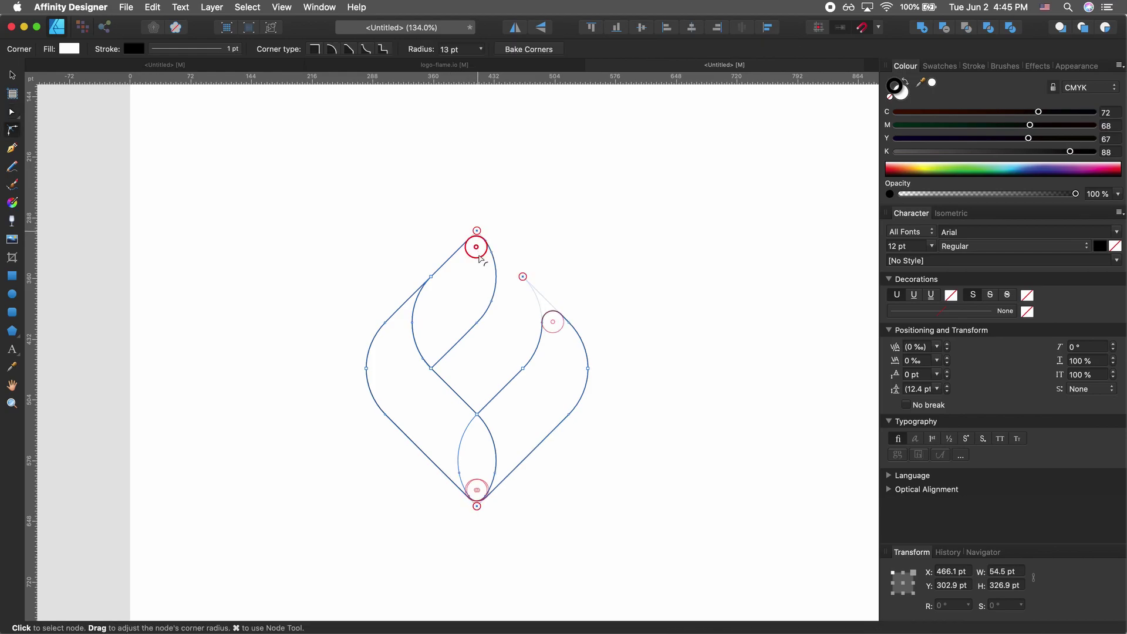
pyautogui.press('v')
pyautogui.click(616, 423)
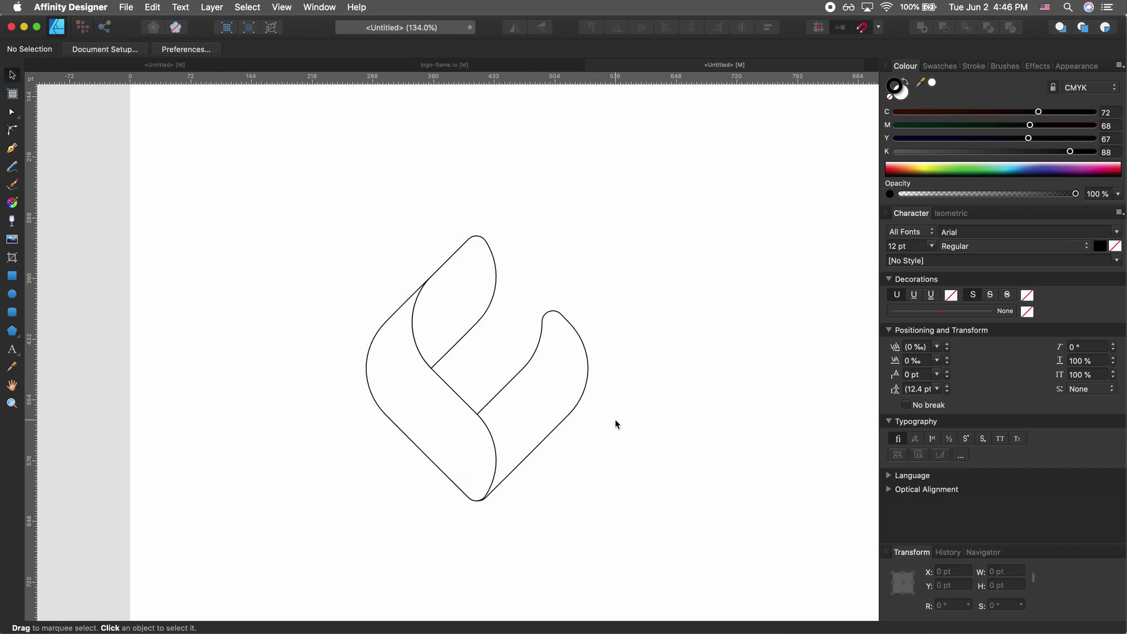
# Step: Undo the 13 pt rounding and round the top, right tip and bottom at 7.7 pt
pyautogui.press('super+a')
pyautogui.press('super+z')
pyautogui.press('c')
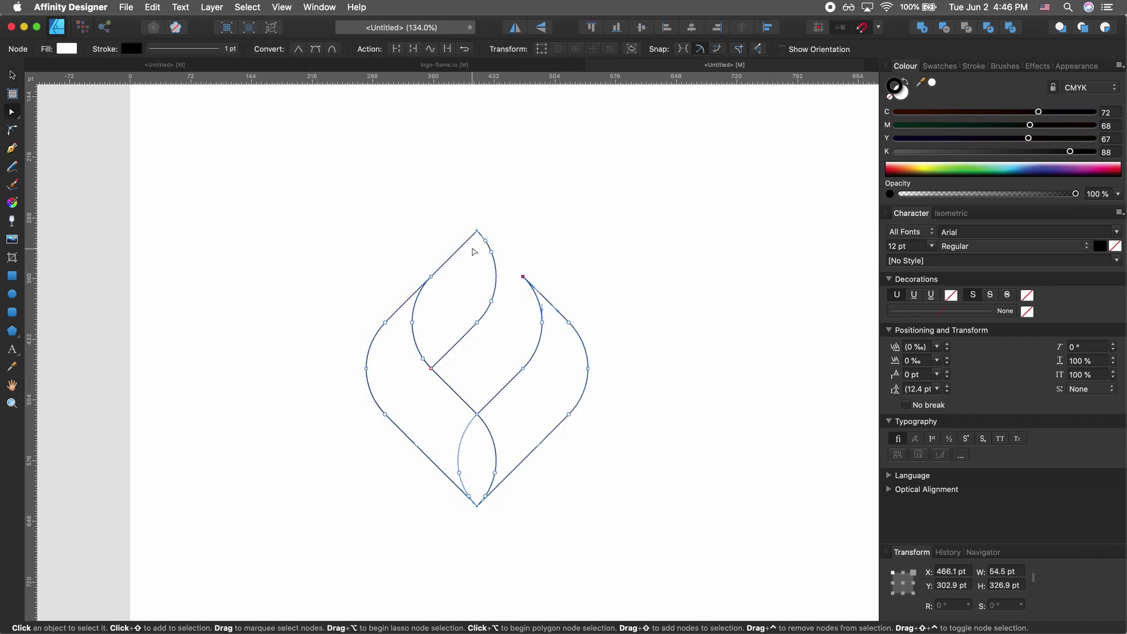
pyautogui.moveTo(478, 237); pyautogui.dragTo(477, 238)
pyautogui.click(655, 276)
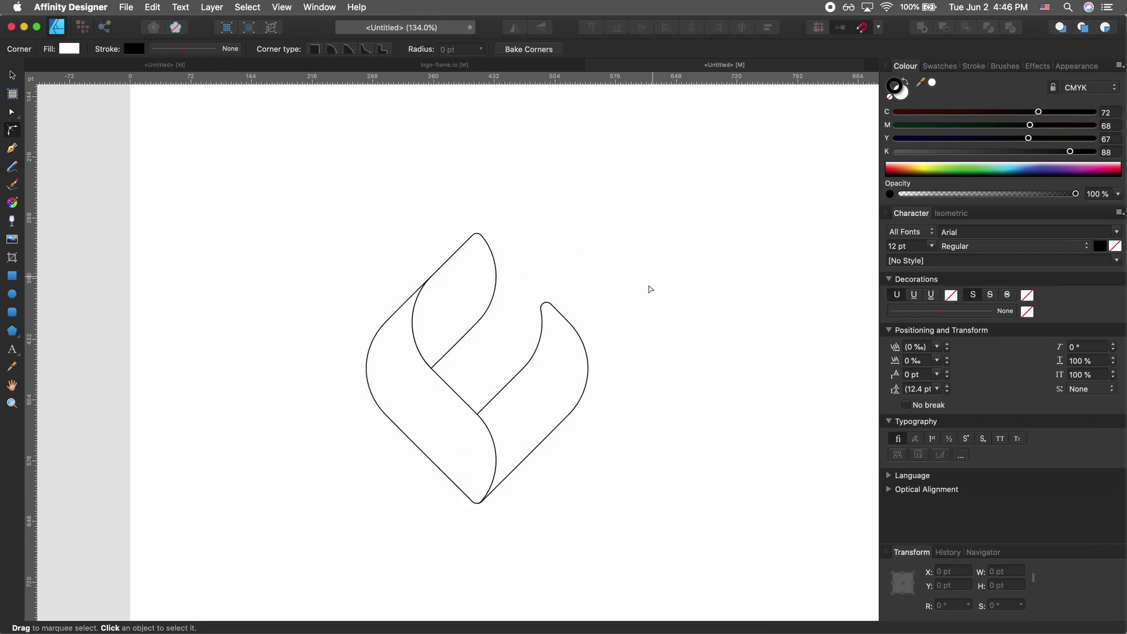
# Step: Marquee-select all three flame curves with the Move Tool
pyautogui.hscroll(-2, 580, 404)
pyautogui.hscroll(-1, 579, 403)
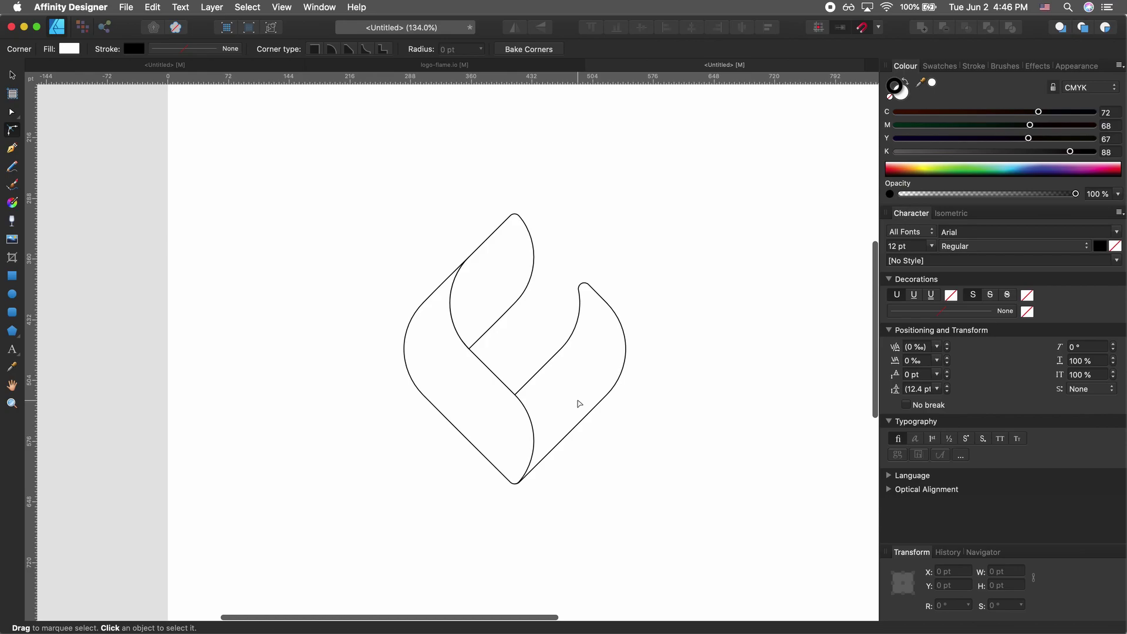
pyautogui.hscroll(3, 579, 404)
pyautogui.scroll(2, 579, 404)
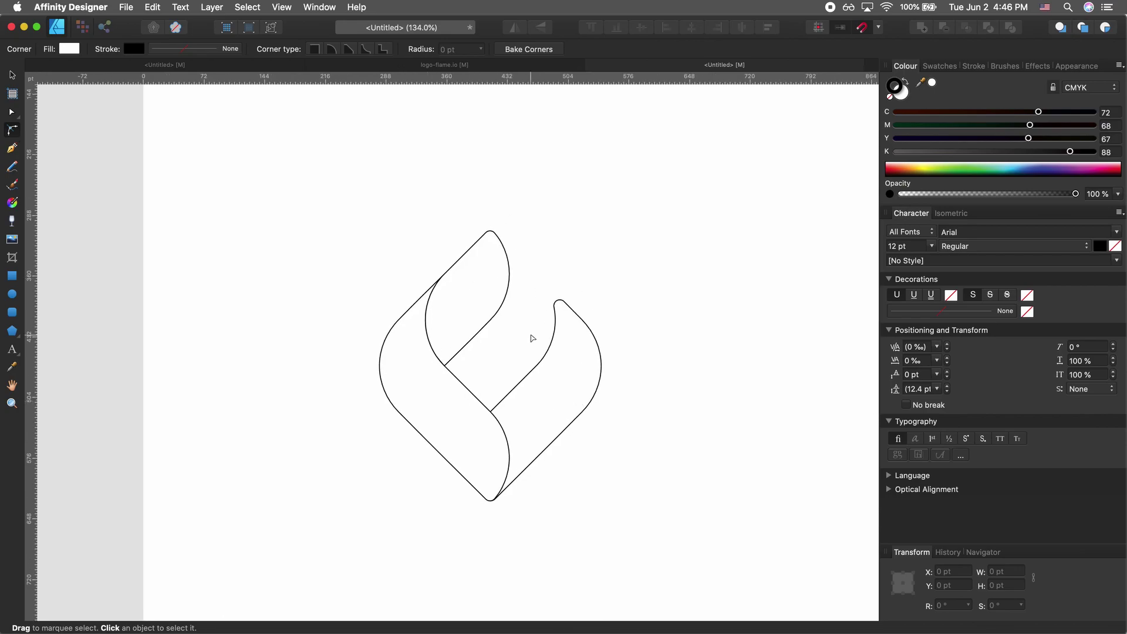
pyautogui.press('v')
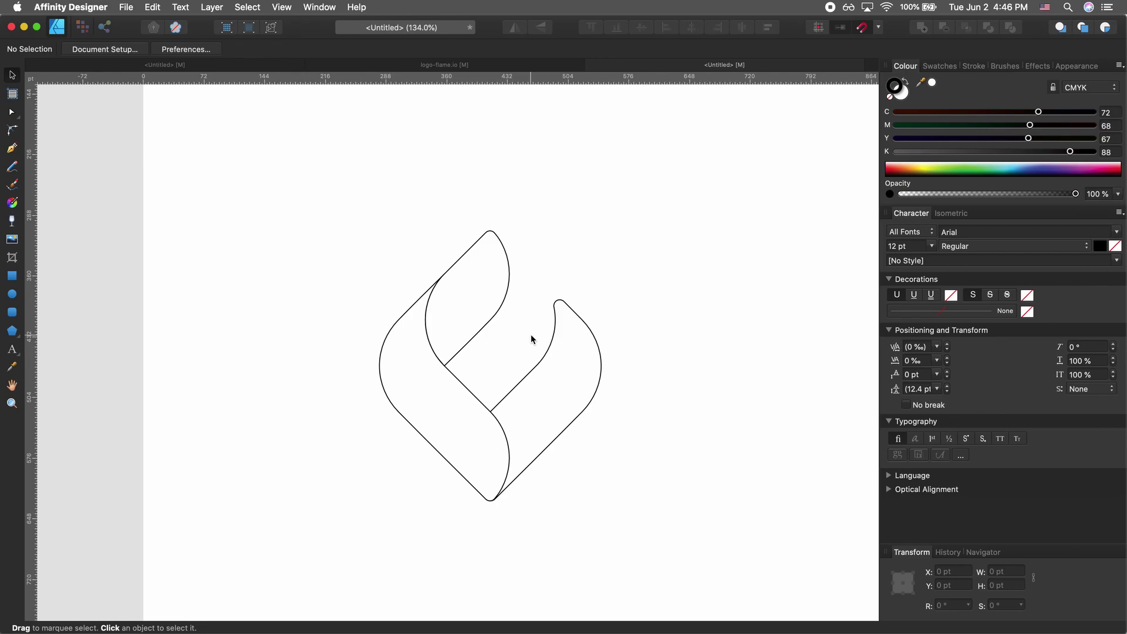
pyautogui.hscroll(4, 532, 339)
pyautogui.scroll(-2, 532, 339)
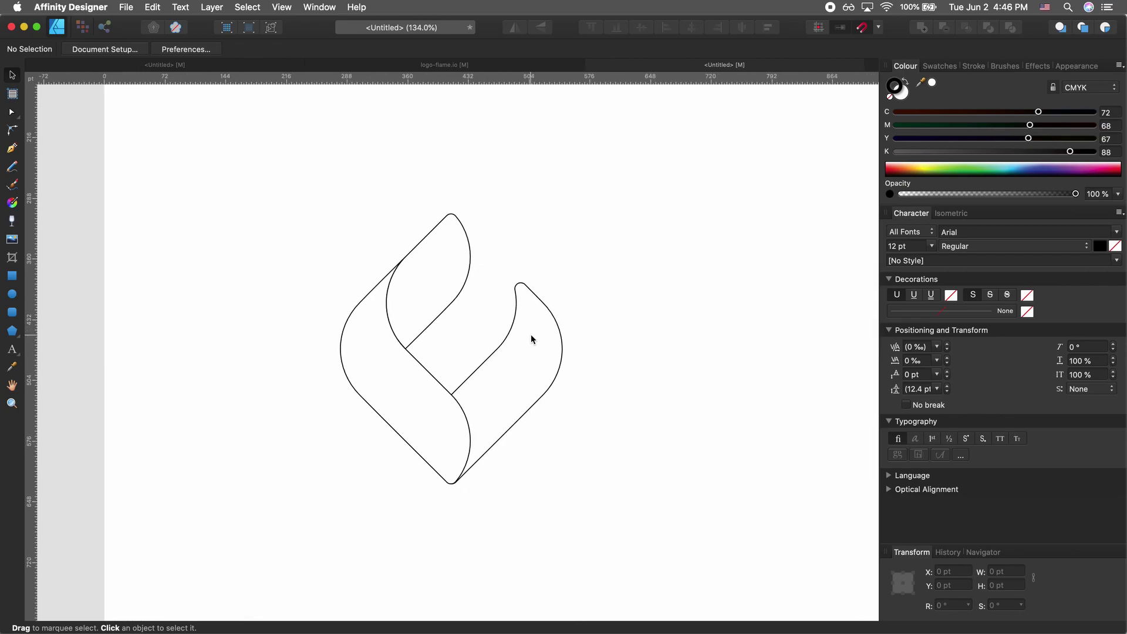
pyautogui.moveTo(564, 186); pyautogui.dragTo(375, 442)
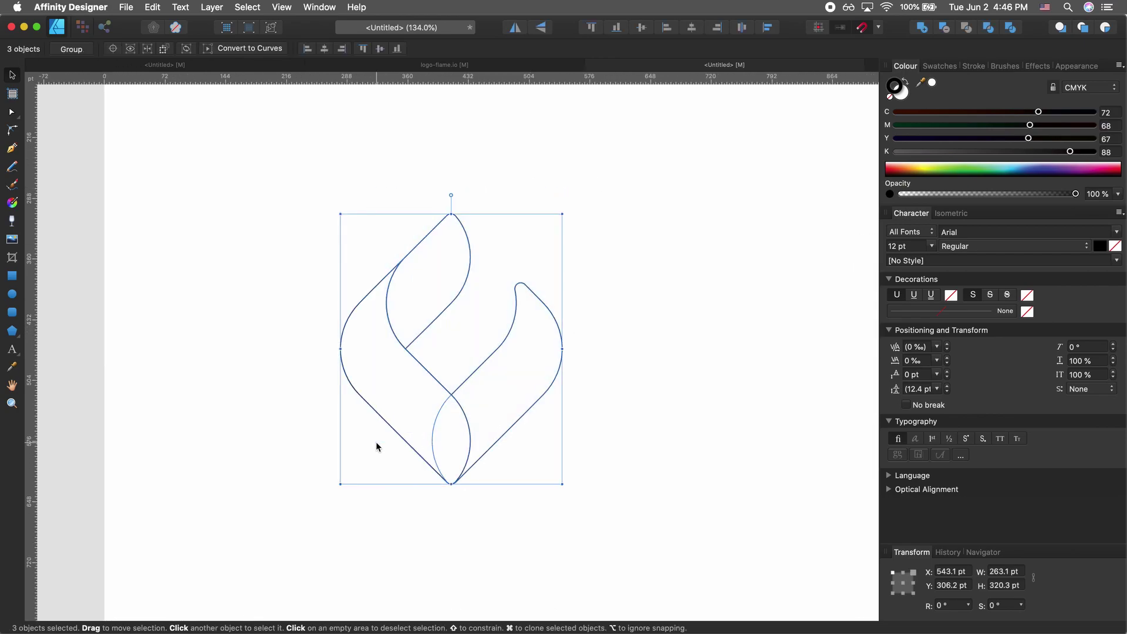
# Step: Select the three flame curves and set their stroke to None, keeping the white fill
pyautogui.click(361, 551)
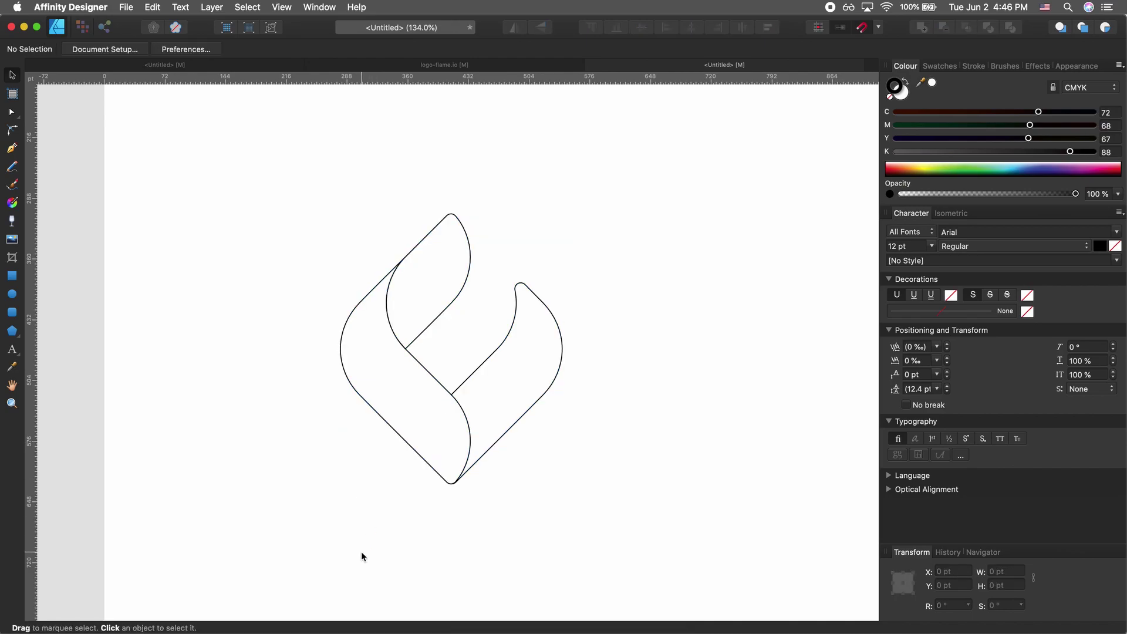
pyautogui.moveTo(267, 527); pyautogui.dragTo(665, 194)
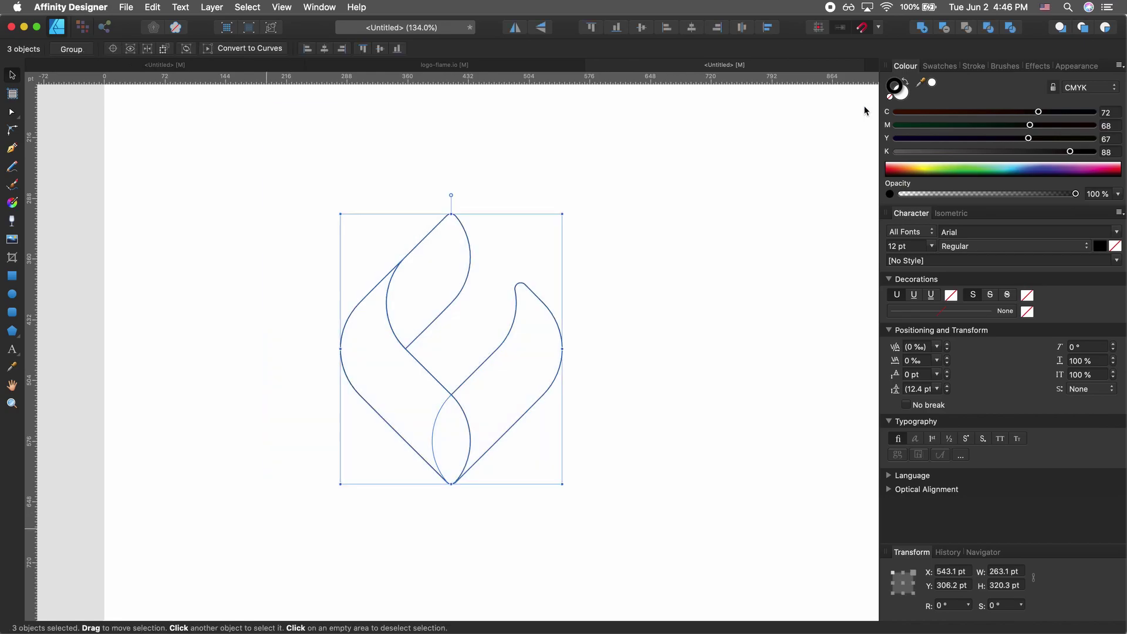
pyautogui.click(889, 97)
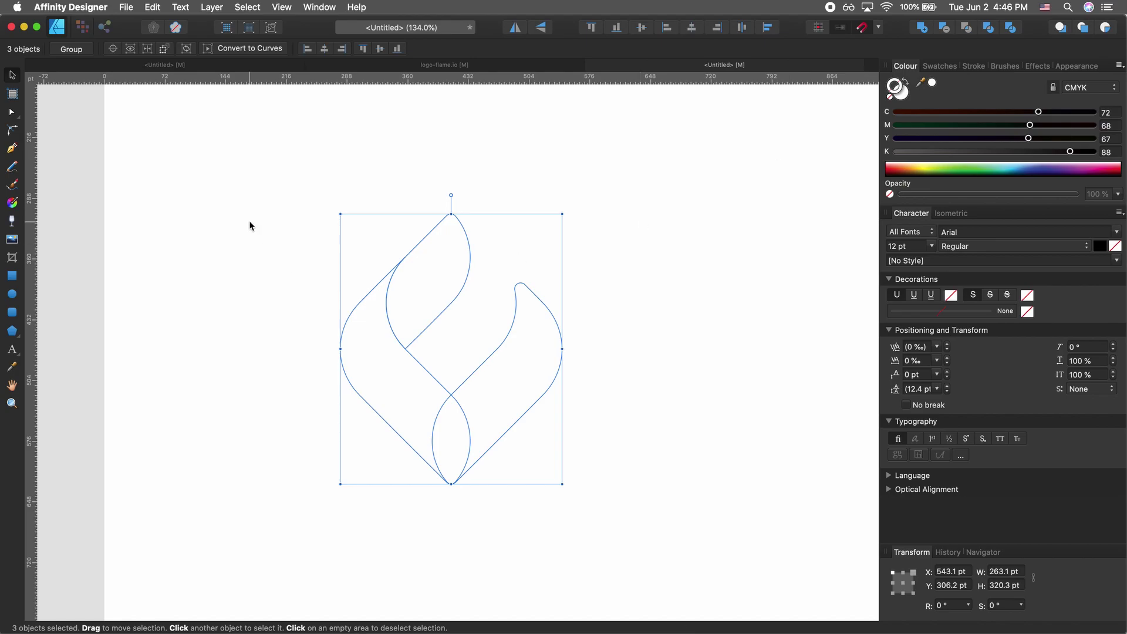
pyautogui.press('a')
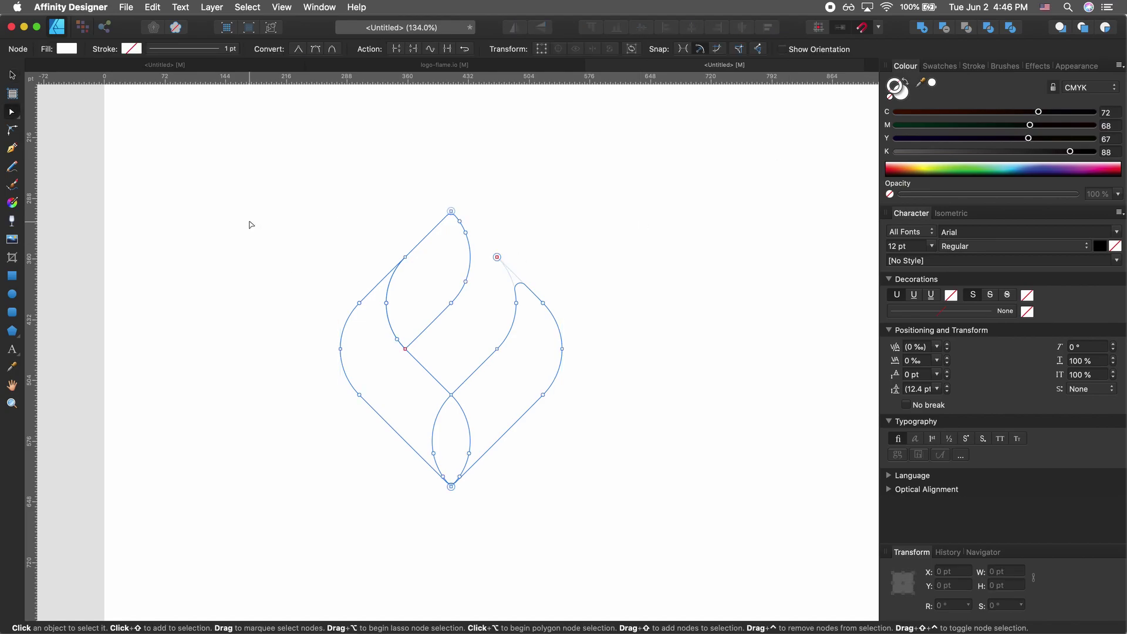
# Step: Give the flame a gradient fill with the left stop tinted to magenta 68
pyautogui.click(73, 54)
pyautogui.click(166, 69)
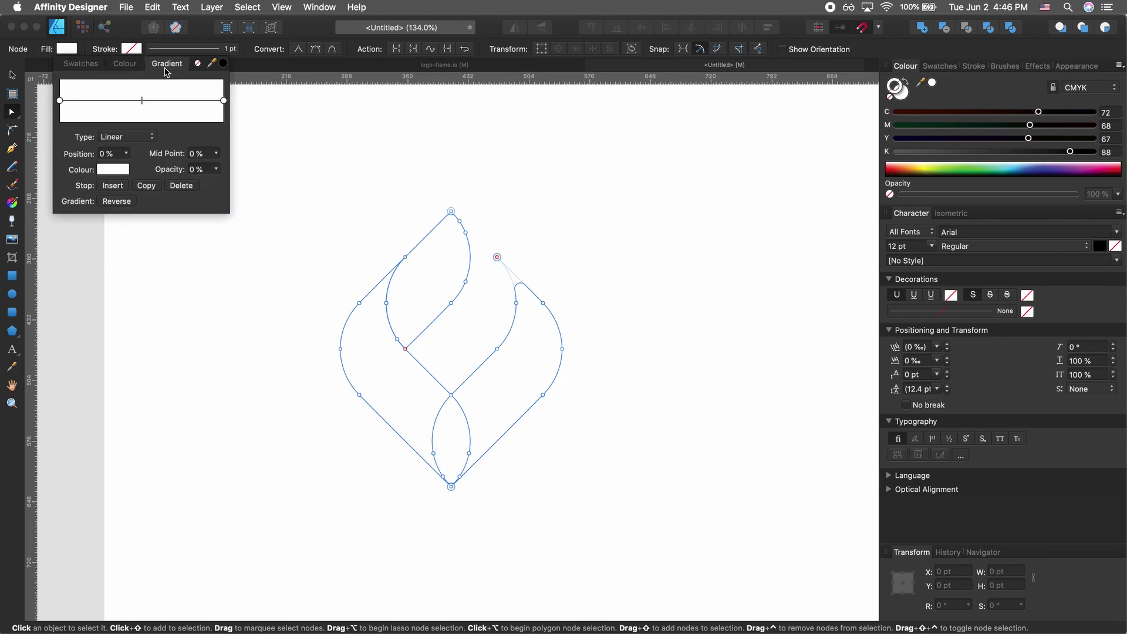
pyautogui.click(157, 111)
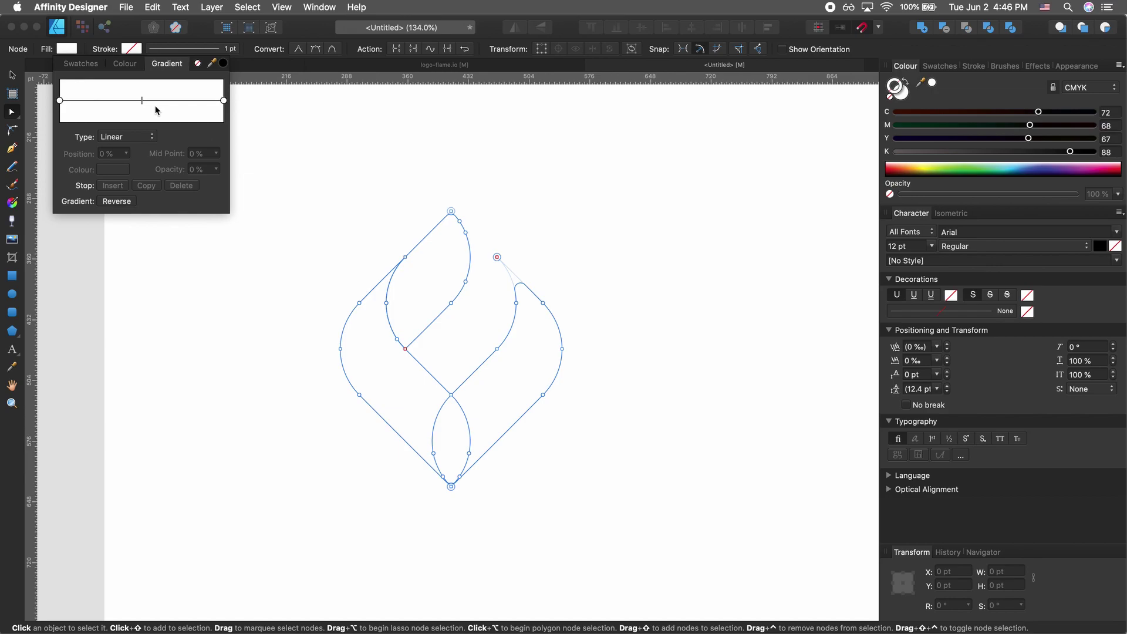
pyautogui.click(60, 101)
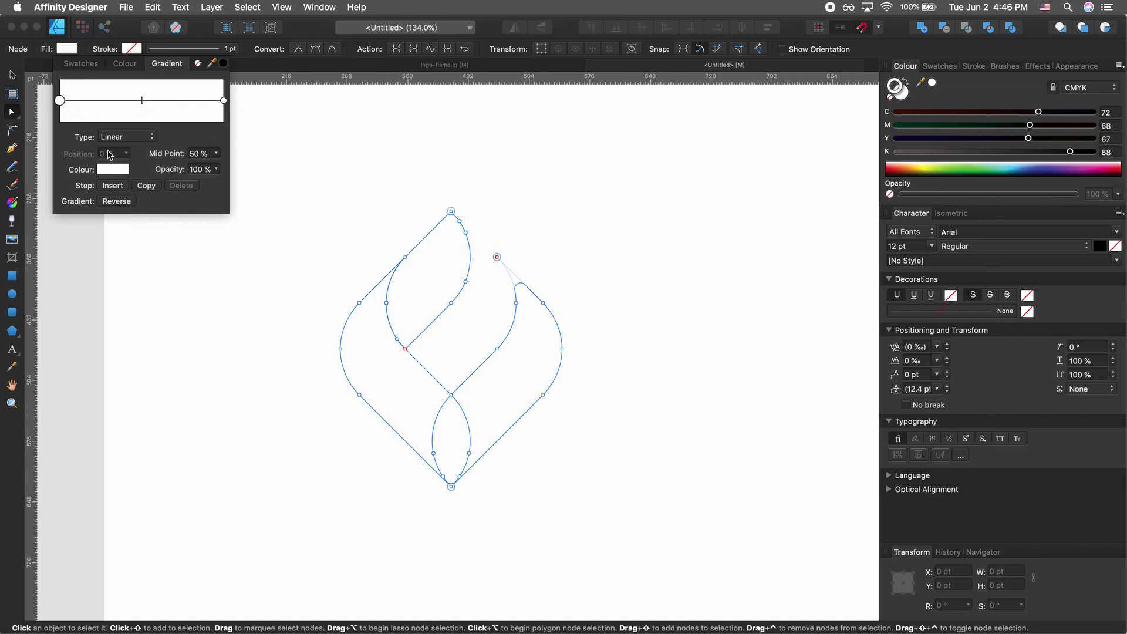
pyautogui.click(110, 169)
pyautogui.click(130, 221)
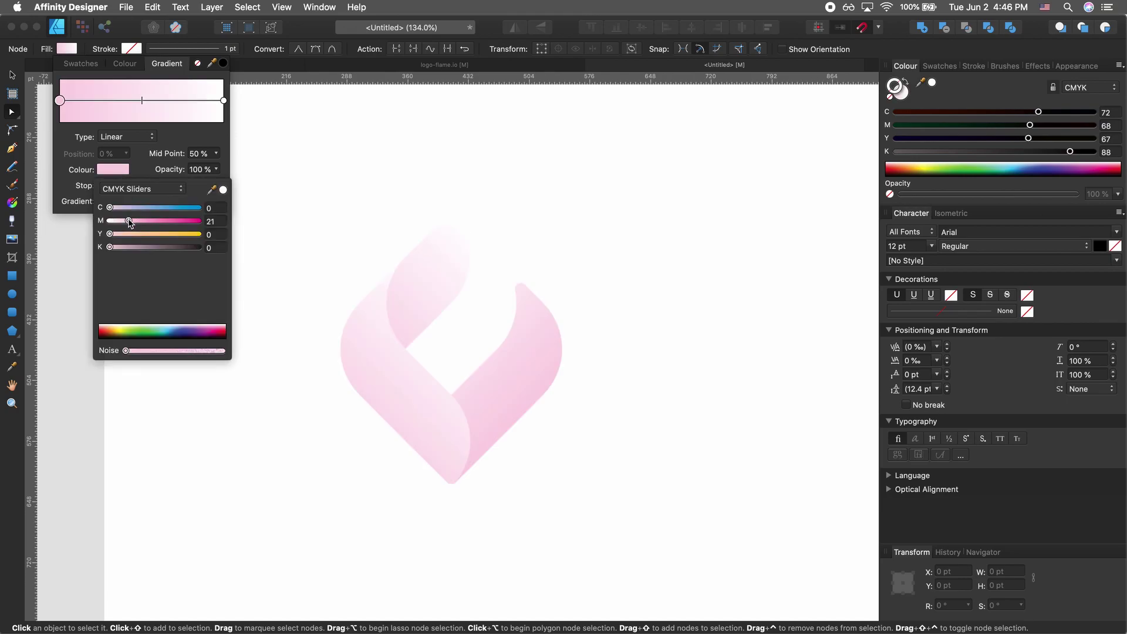
pyautogui.moveTo(130, 221); pyautogui.dragTo(171, 222)
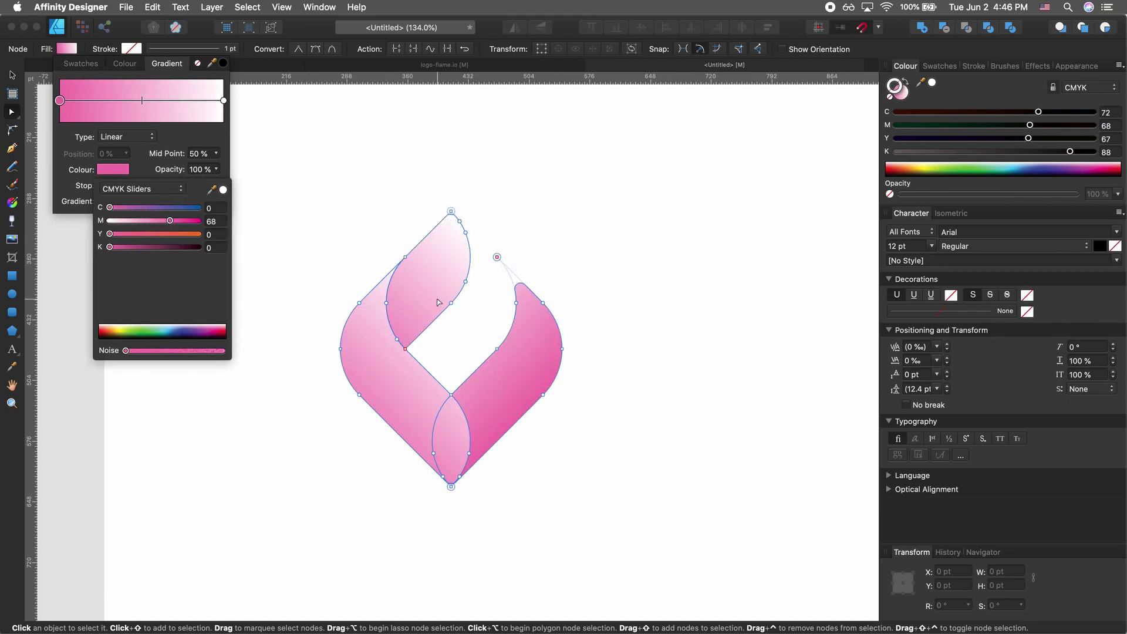
pyautogui.click(522, 256)
# Step: Select all three flame pieces and show all of their nodes for editing
pyautogui.press('v')
pyautogui.moveTo(601, 157)
pyautogui.mouseDown()
pyautogui.moveTo(311, 531)
pyautogui.moveTo(583, 192)
pyautogui.mouseUp()
pyautogui.press('a')
pyautogui.click(382, 531)
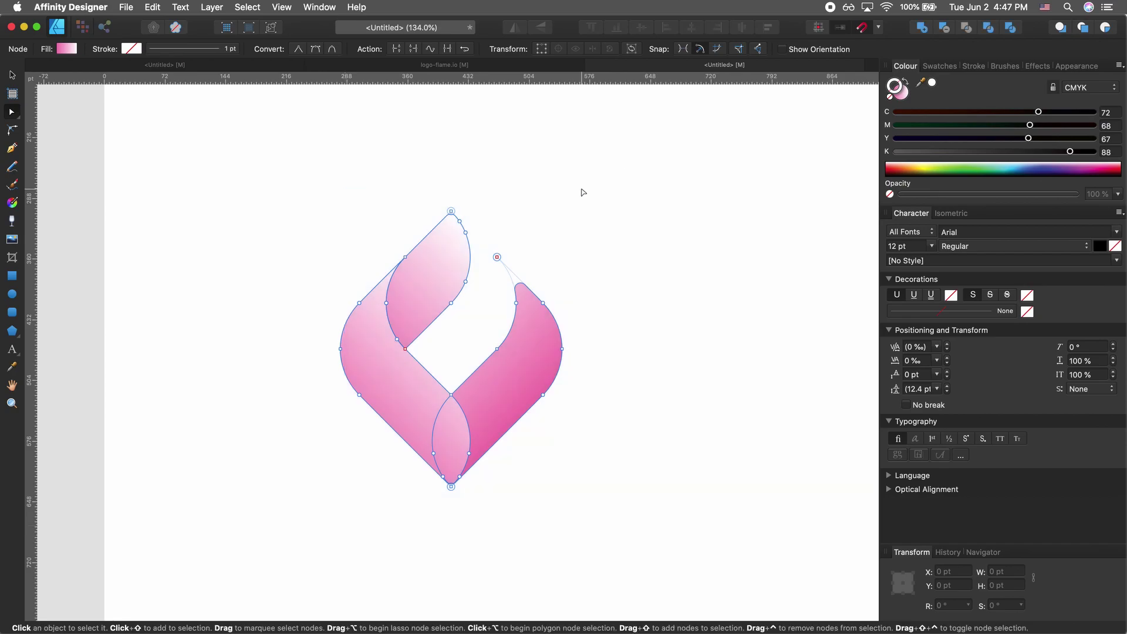
pyautogui.press('v')
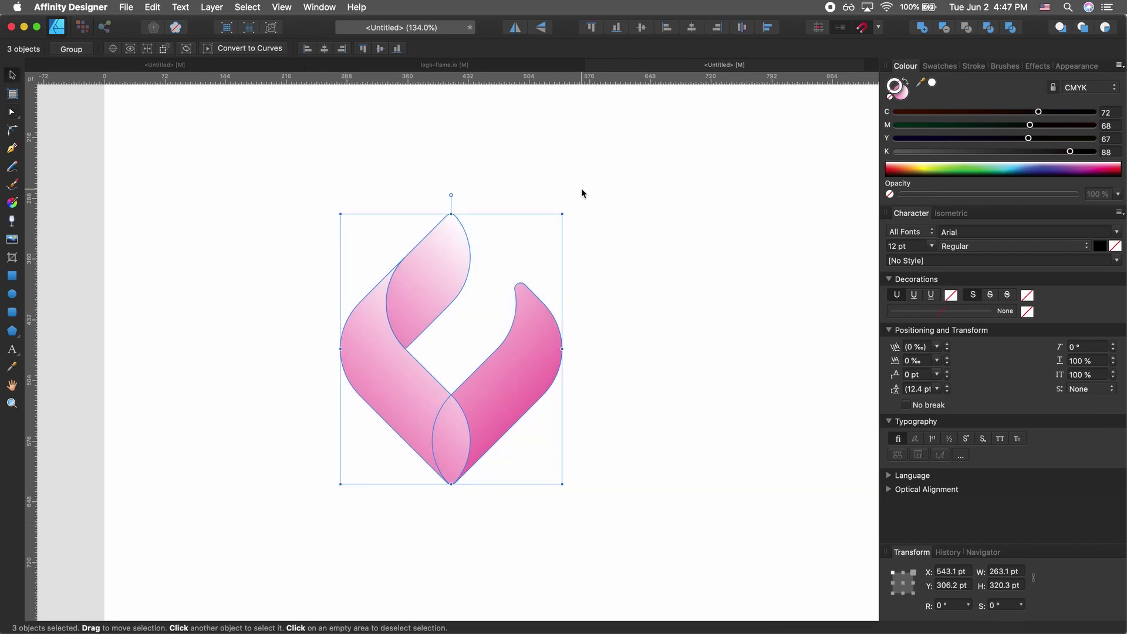
pyautogui.press('a')
pyautogui.moveTo(607, 188); pyautogui.dragTo(364, 464)
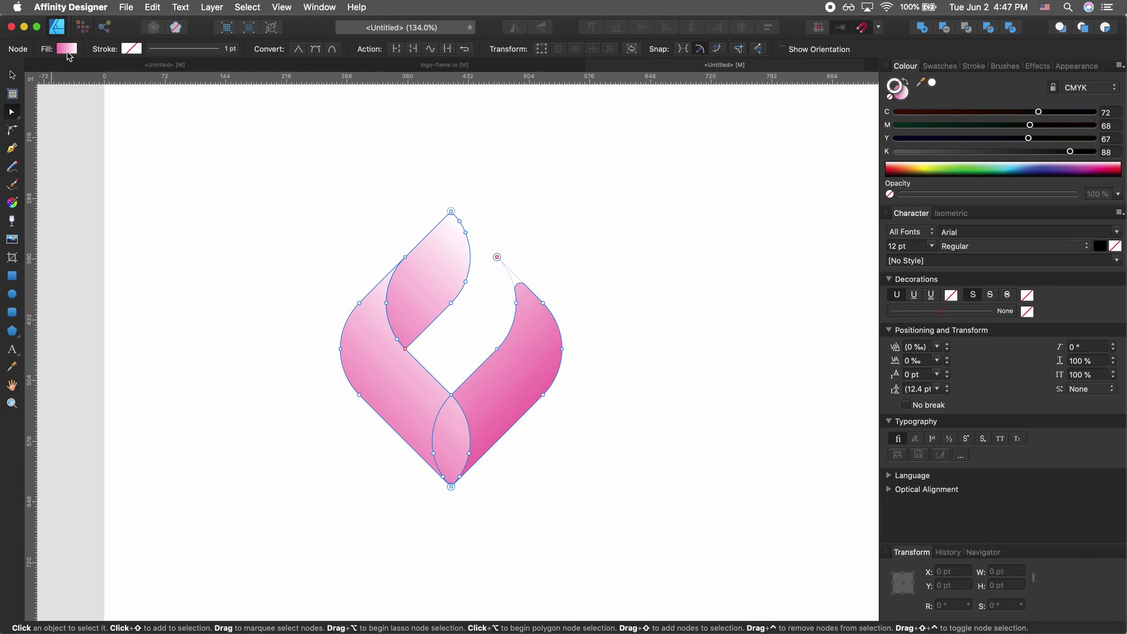
# Step: Set the gradient to run from C13 M97 magenta to C0 M17 Y39 peach
pyautogui.click(67, 49)
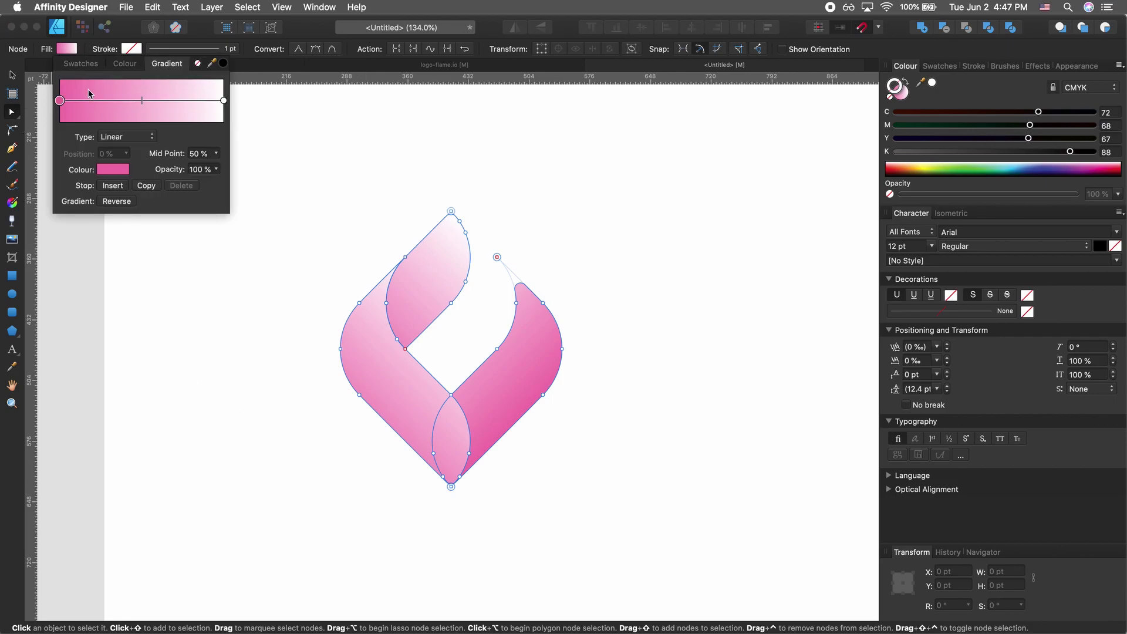
pyautogui.click(224, 101)
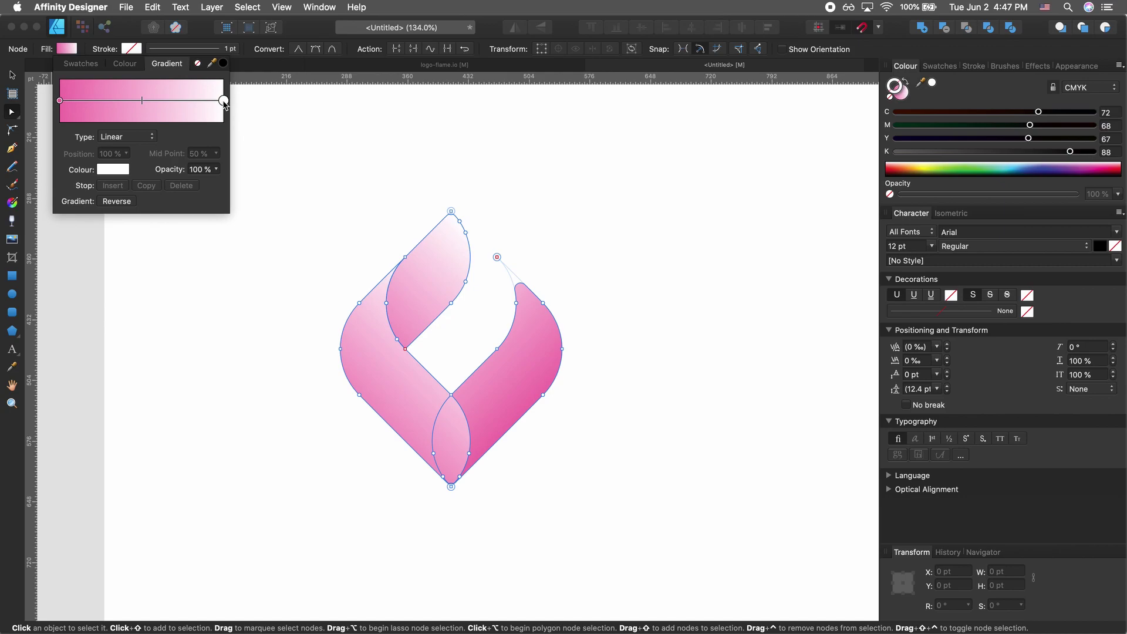
pyautogui.click(113, 171)
pyautogui.moveTo(148, 235); pyautogui.dragTo(125, 226)
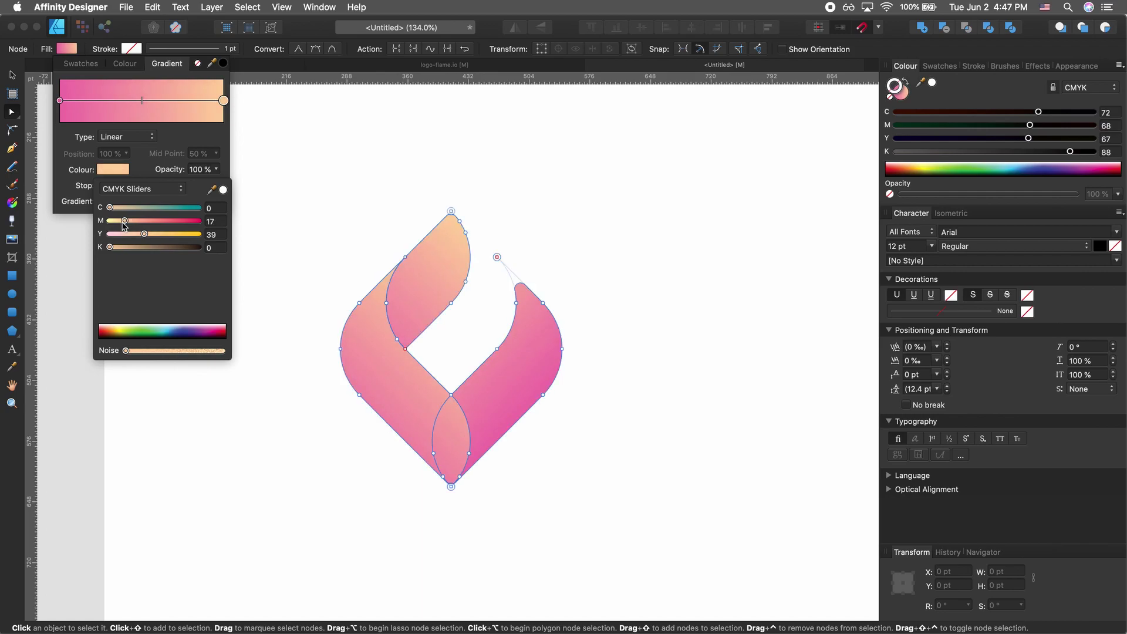
pyautogui.click(60, 101)
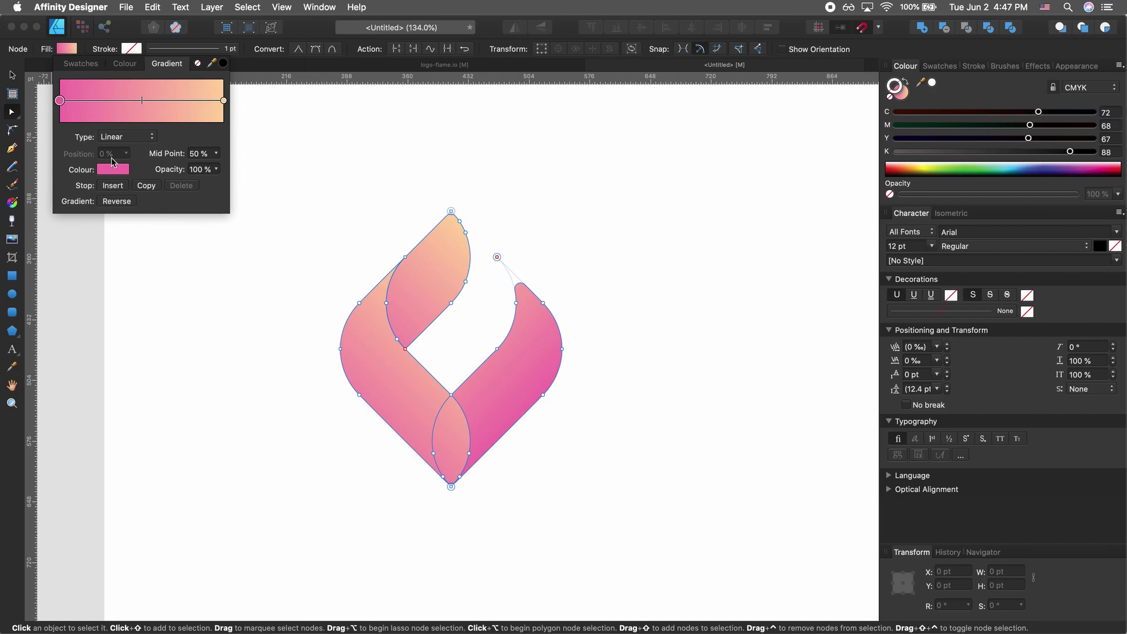
pyautogui.click(114, 170)
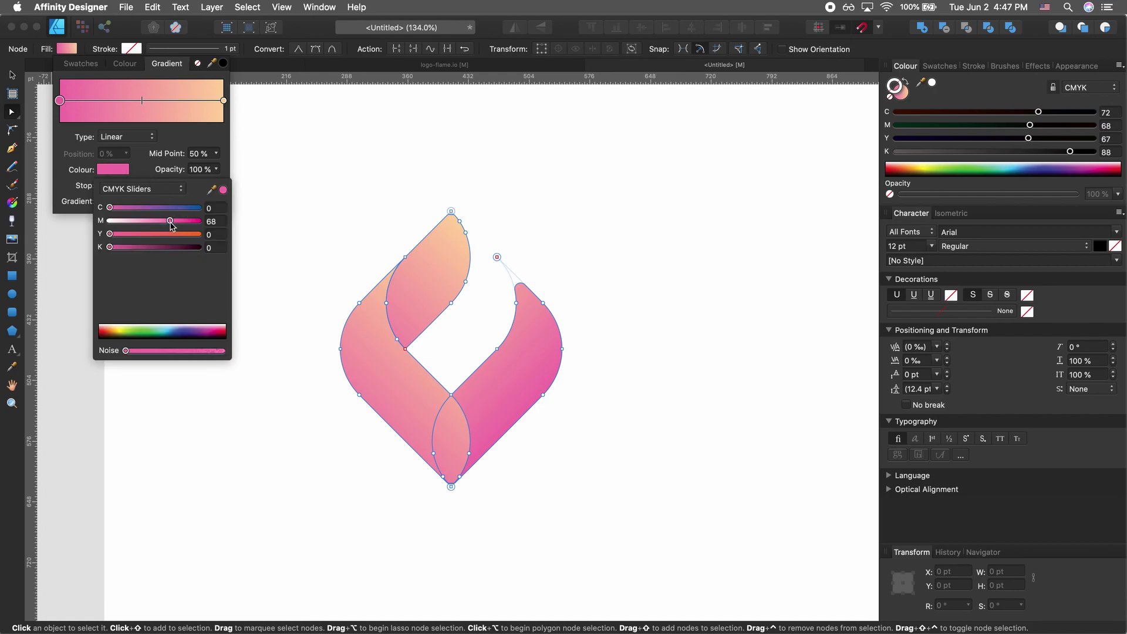
pyautogui.moveTo(174, 225); pyautogui.dragTo(184, 225)
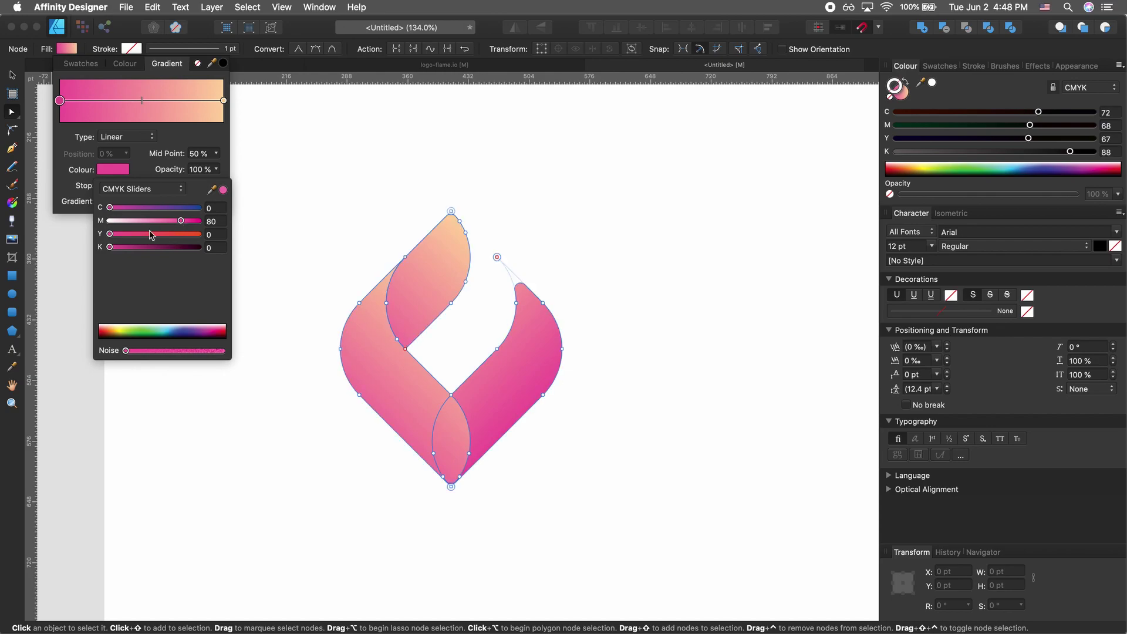
pyautogui.moveTo(110, 208); pyautogui.dragTo(198, 223)
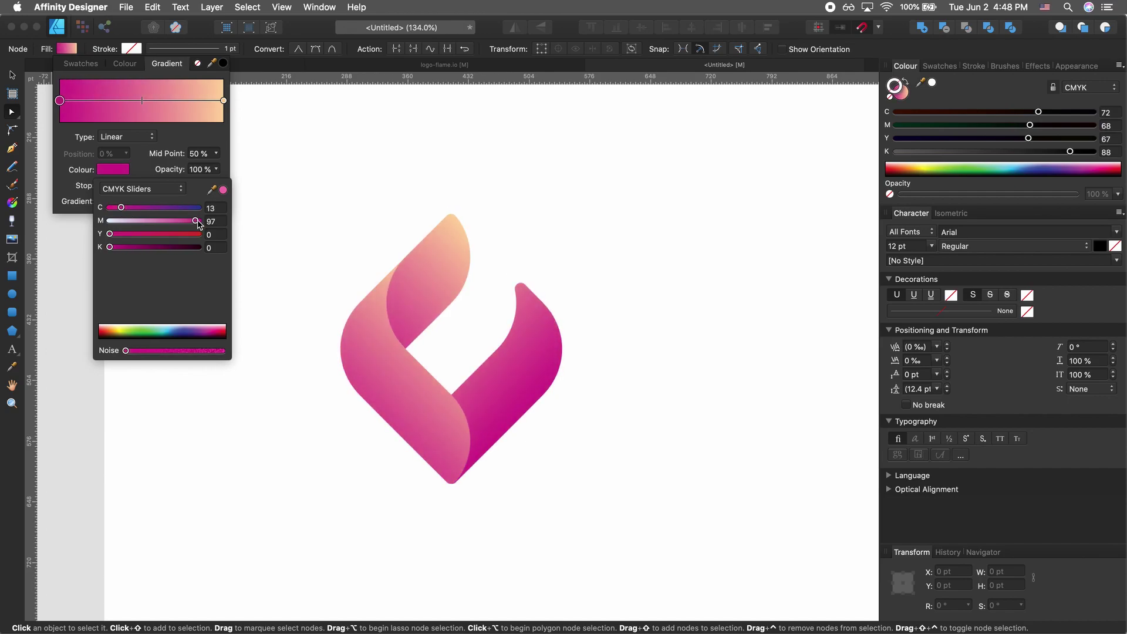
pyautogui.moveTo(198, 224); pyautogui.dragTo(198, 224)
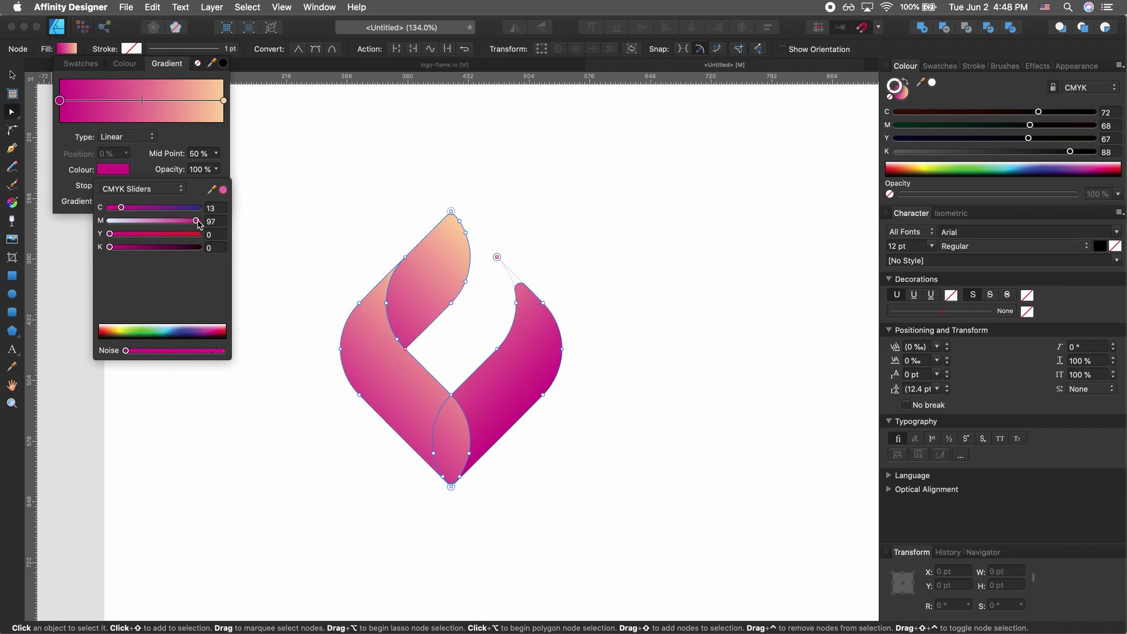
pyautogui.click(310, 171)
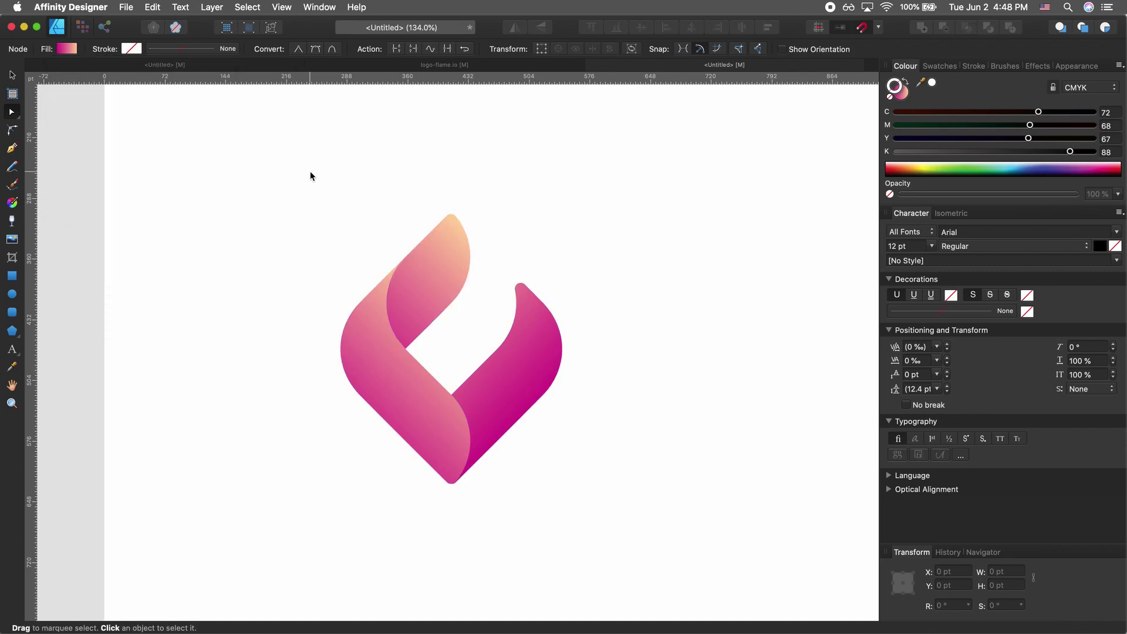
# Step: Angle the right flame piece's gradient toward its upper-right tip
pyautogui.click(502, 434)
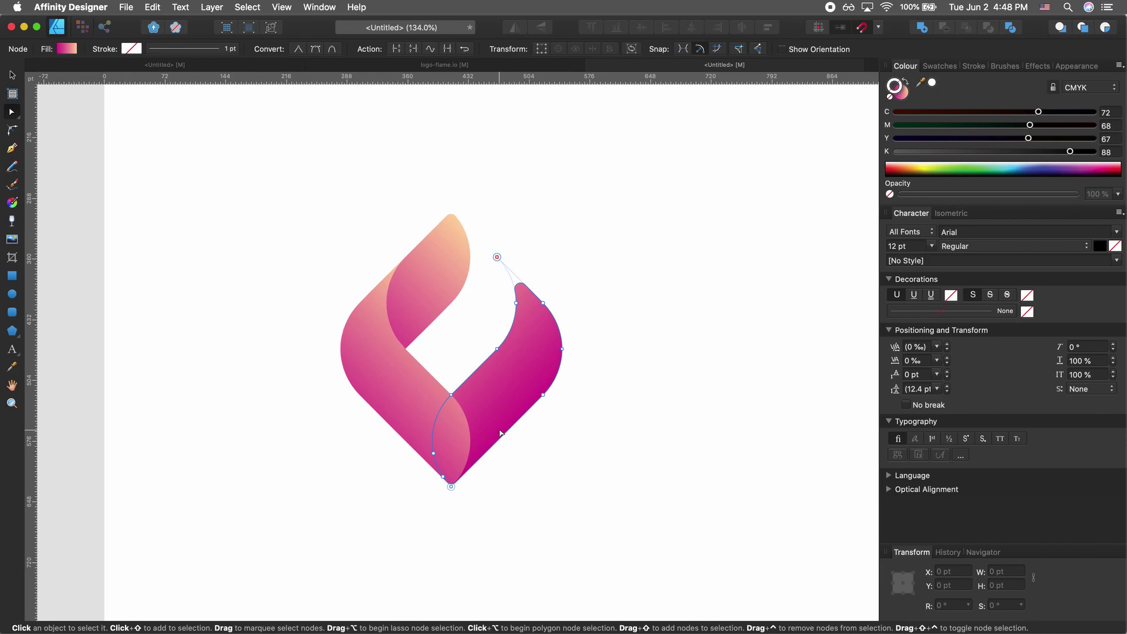
pyautogui.press('g')
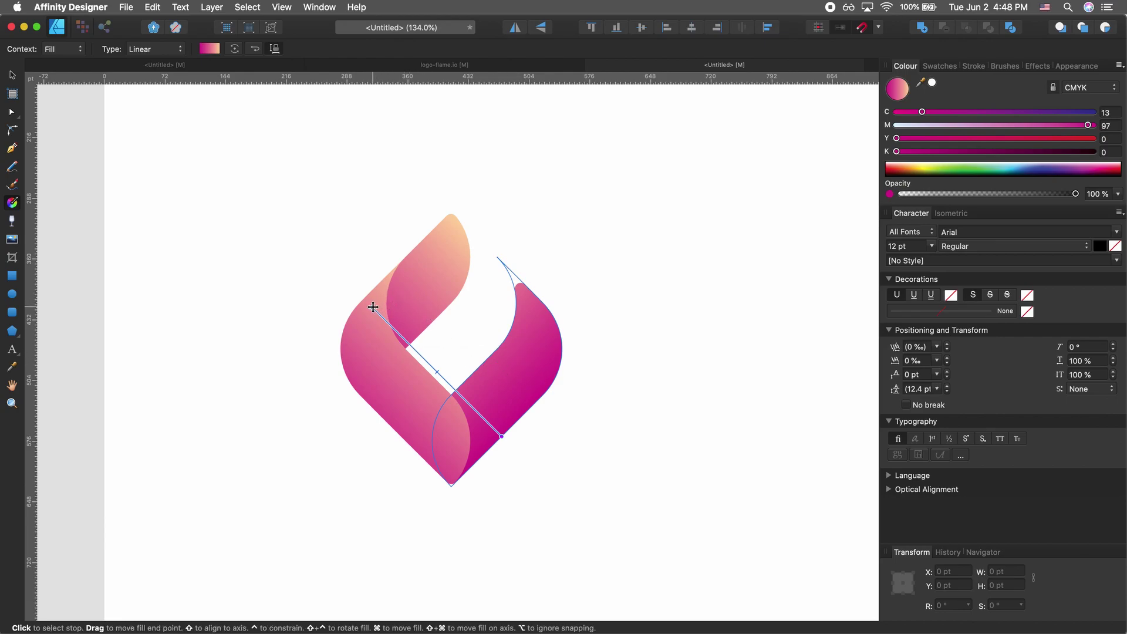
pyautogui.moveTo(372, 307); pyautogui.dragTo(579, 334)
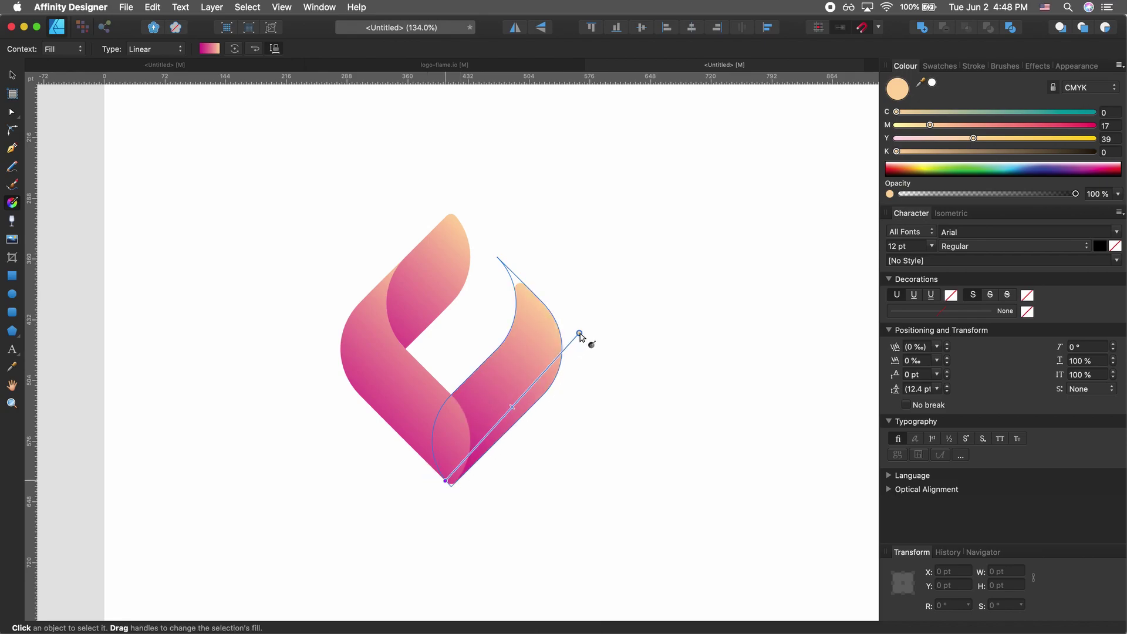
pyautogui.press('v')
pyautogui.click(503, 502)
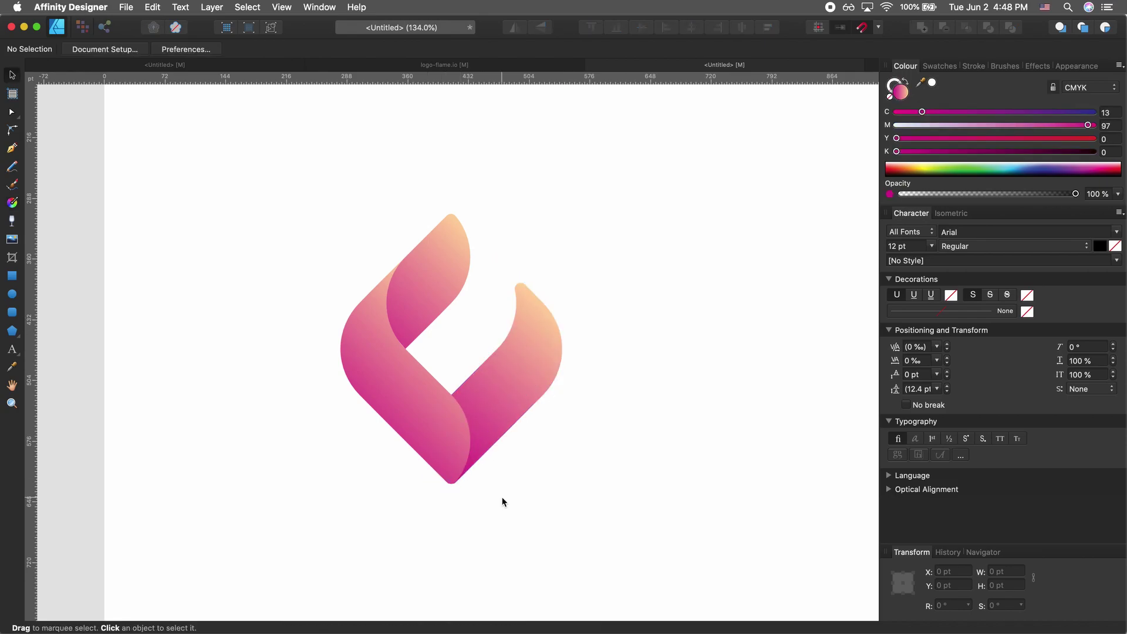
# Step: Click through the flame pieces, ending with the lower-left curve selected
pyautogui.click(449, 281)
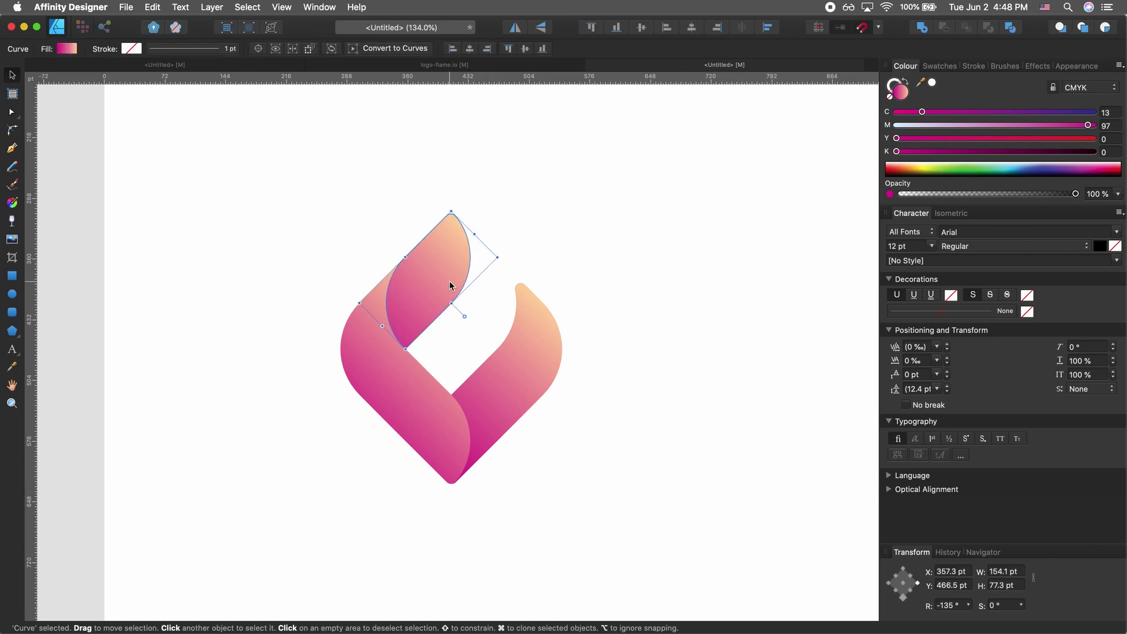
pyautogui.click(458, 334)
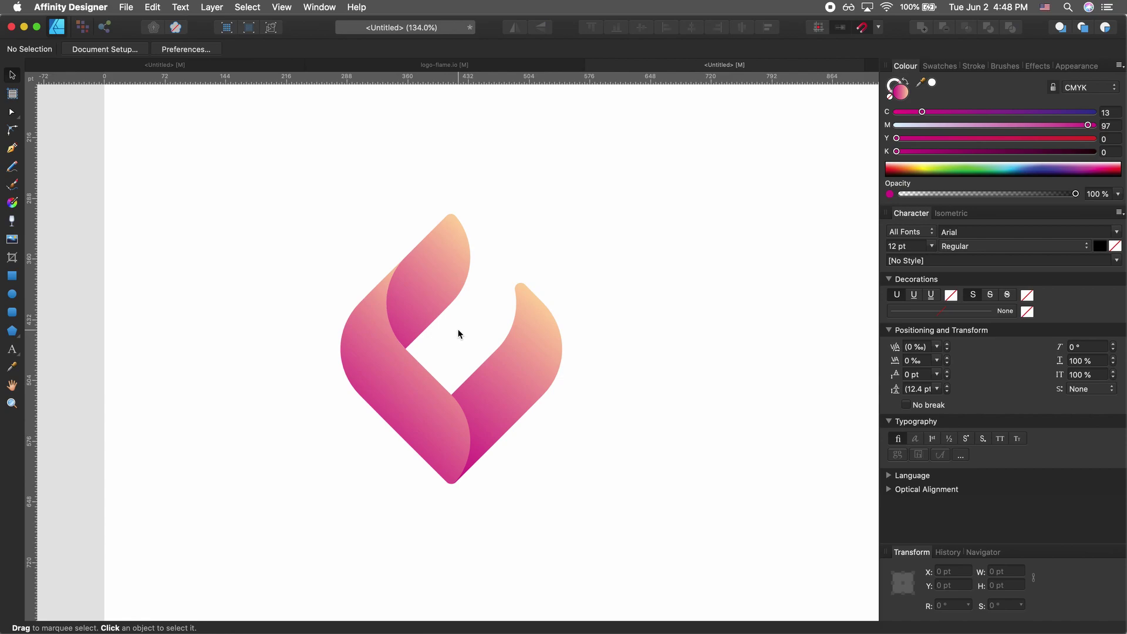
pyautogui.click(414, 400)
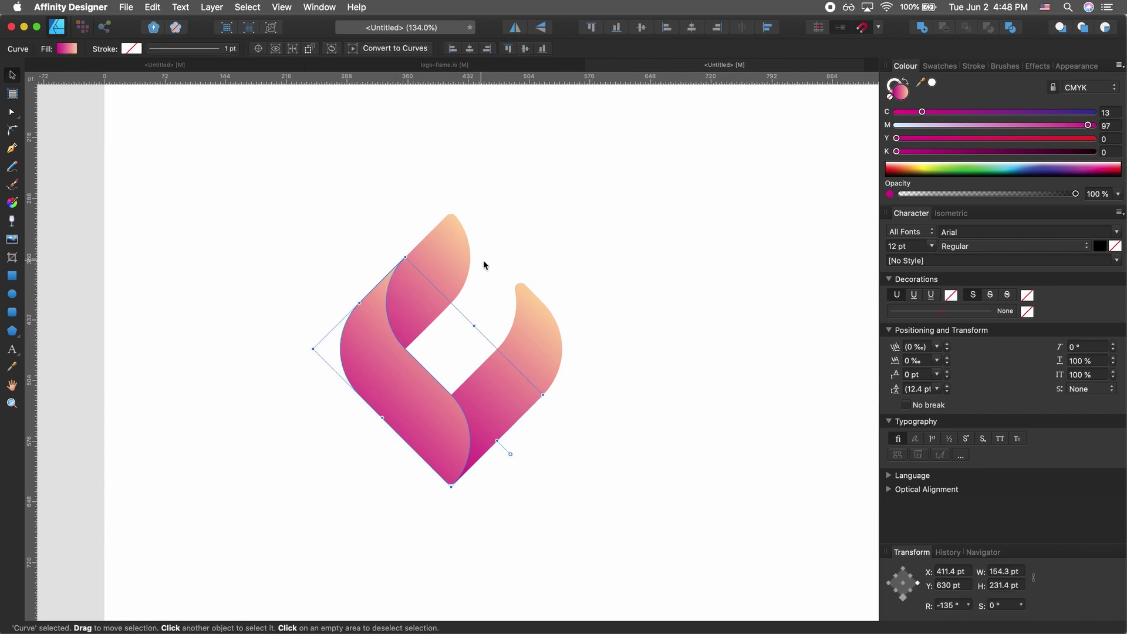
pyautogui.click(491, 261)
pyautogui.click(415, 414)
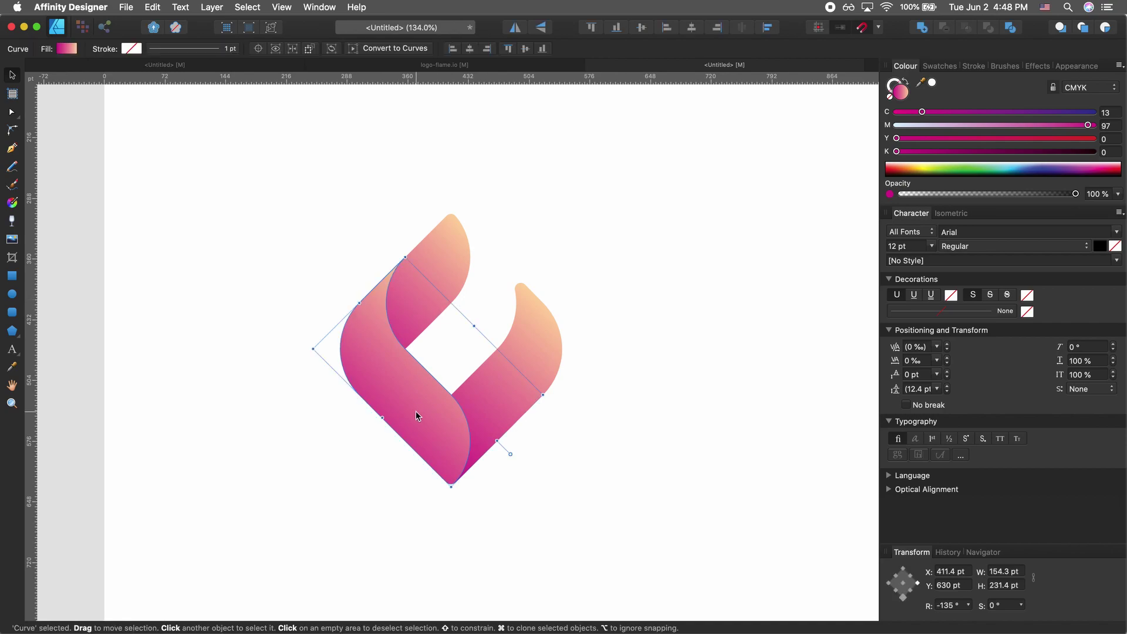
pyautogui.click(484, 404)
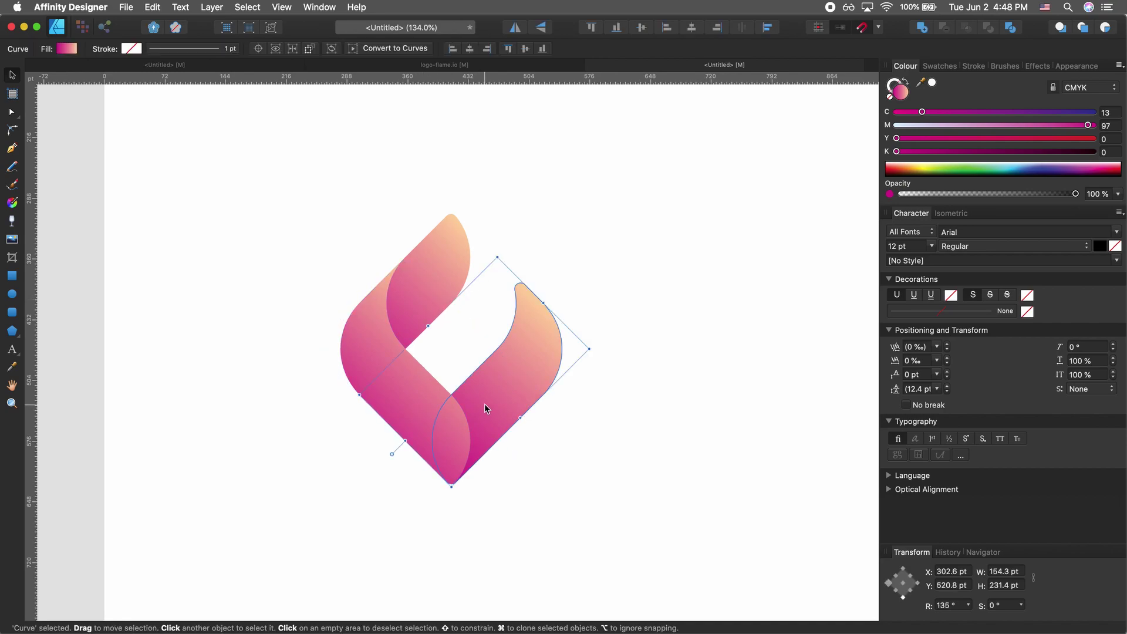
pyautogui.click(387, 414)
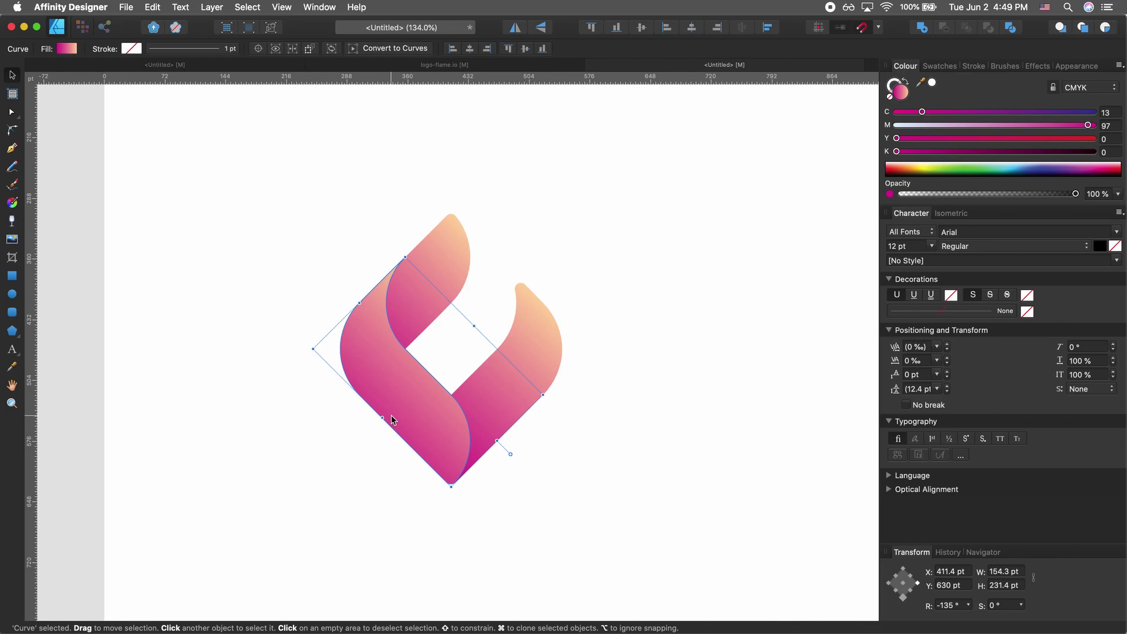
# Step: Turn the lower-left piece's end stop blue and redraw its gradient from the bottom tip
pyautogui.click(64, 50)
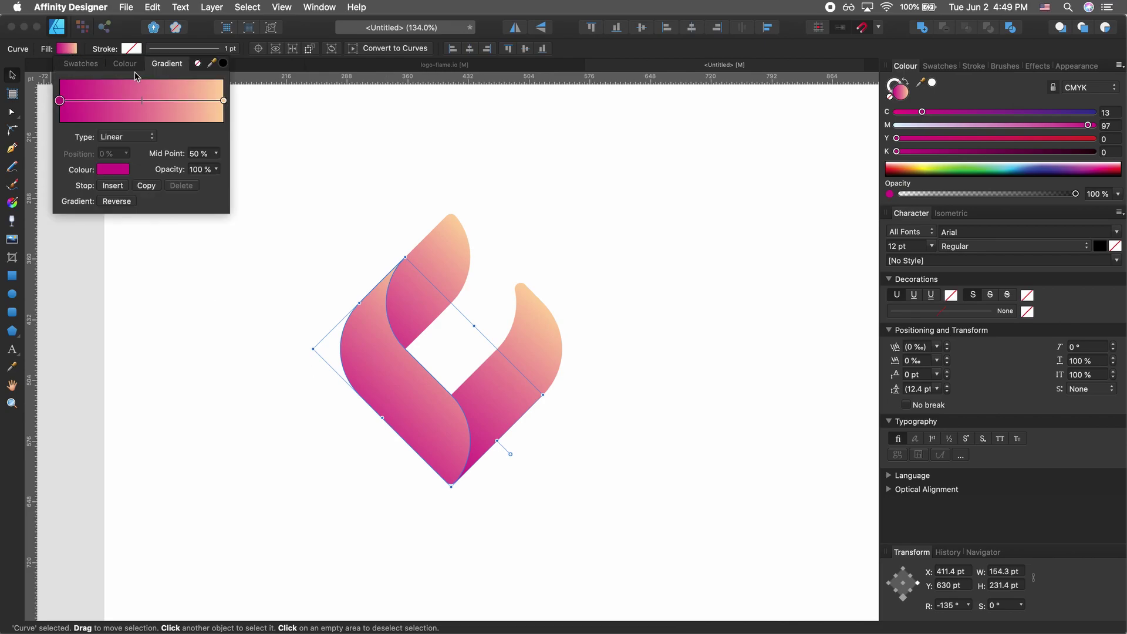
pyautogui.click(223, 101)
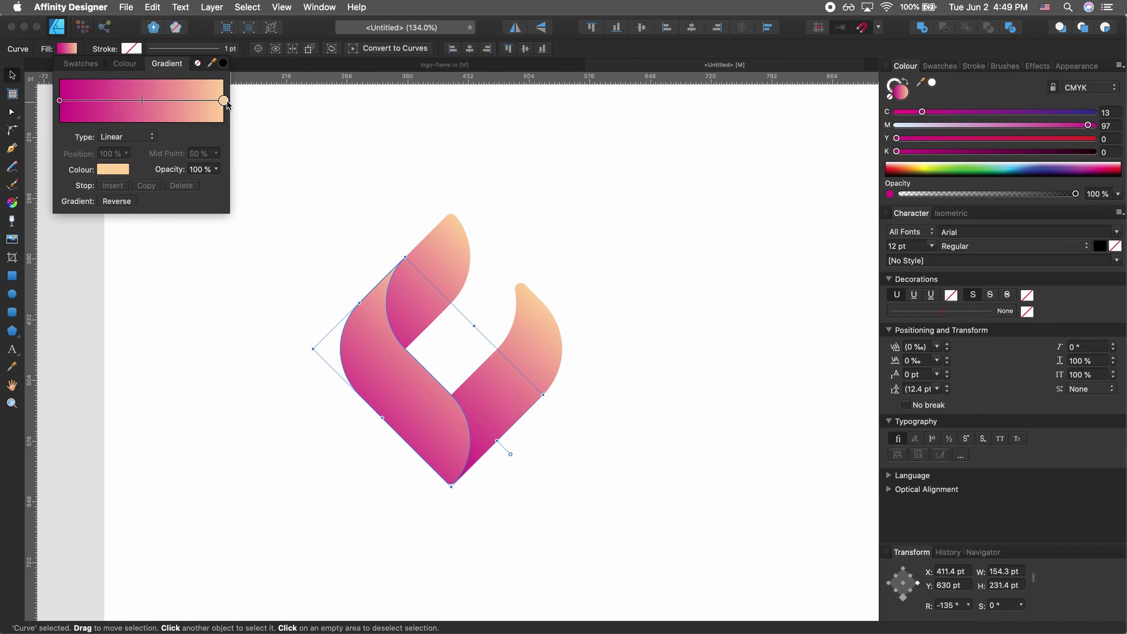
pyautogui.click(116, 170)
pyautogui.moveTo(143, 233)
pyautogui.mouseDown()
pyautogui.moveTo(109, 233)
pyautogui.moveTo(179, 209)
pyautogui.moveTo(139, 223)
pyautogui.mouseUp()
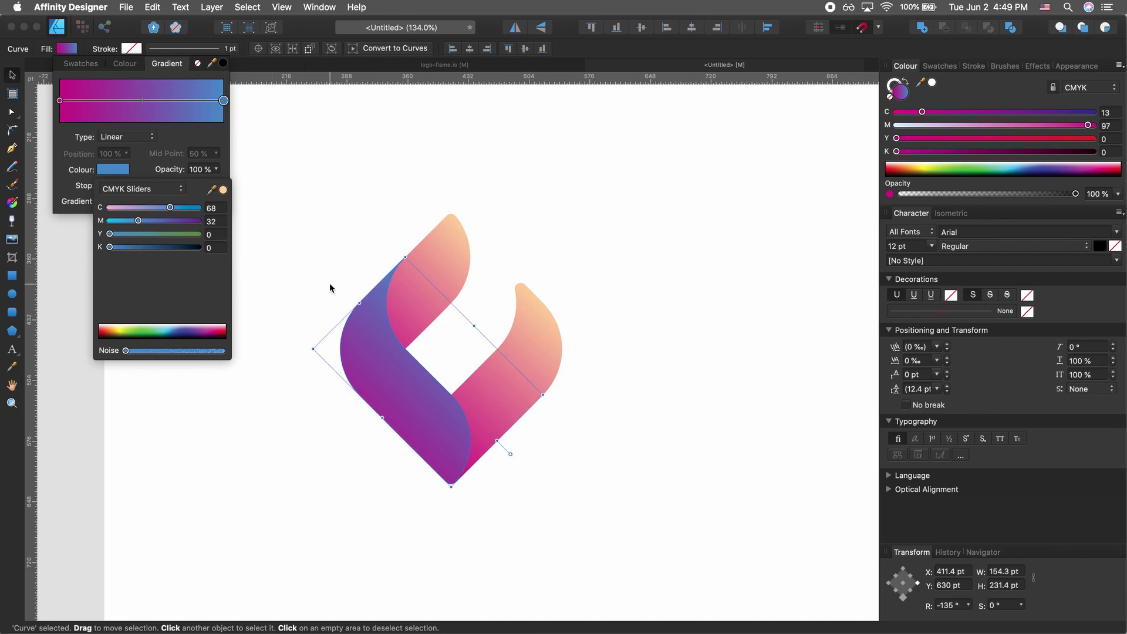
pyautogui.click(415, 405)
pyautogui.press('g')
pyautogui.moveTo(473, 472)
pyautogui.mouseDown()
pyautogui.moveTo(351, 304)
pyautogui.moveTo(468, 480)
pyautogui.mouseUp()
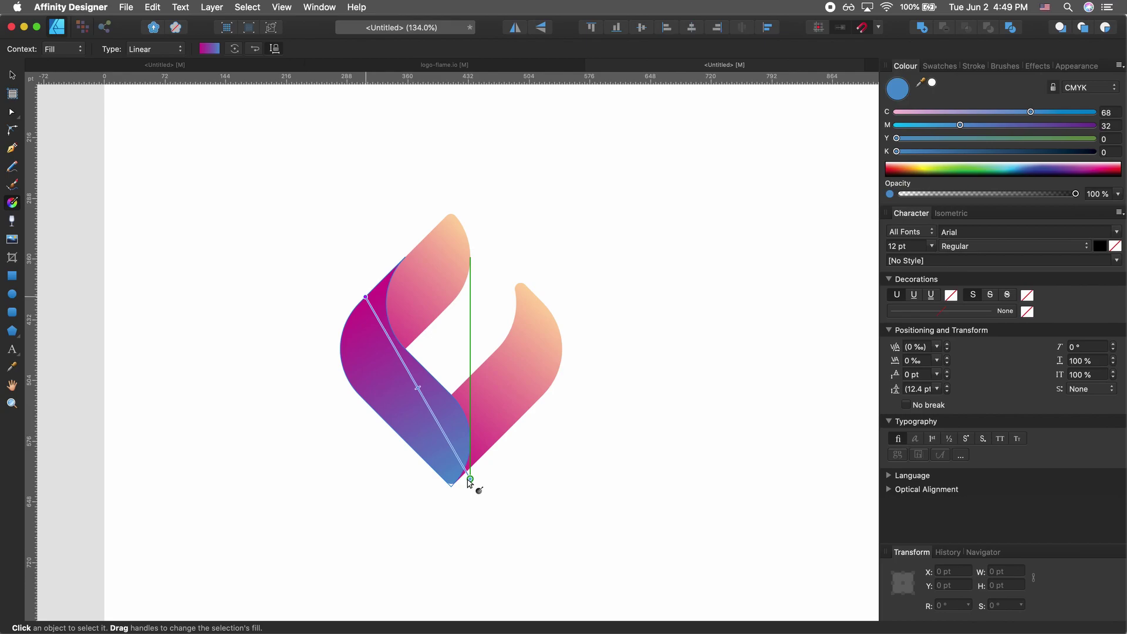
# Step: Shift that blue end stop to a deep violet, C68 M75
pyautogui.click(210, 48)
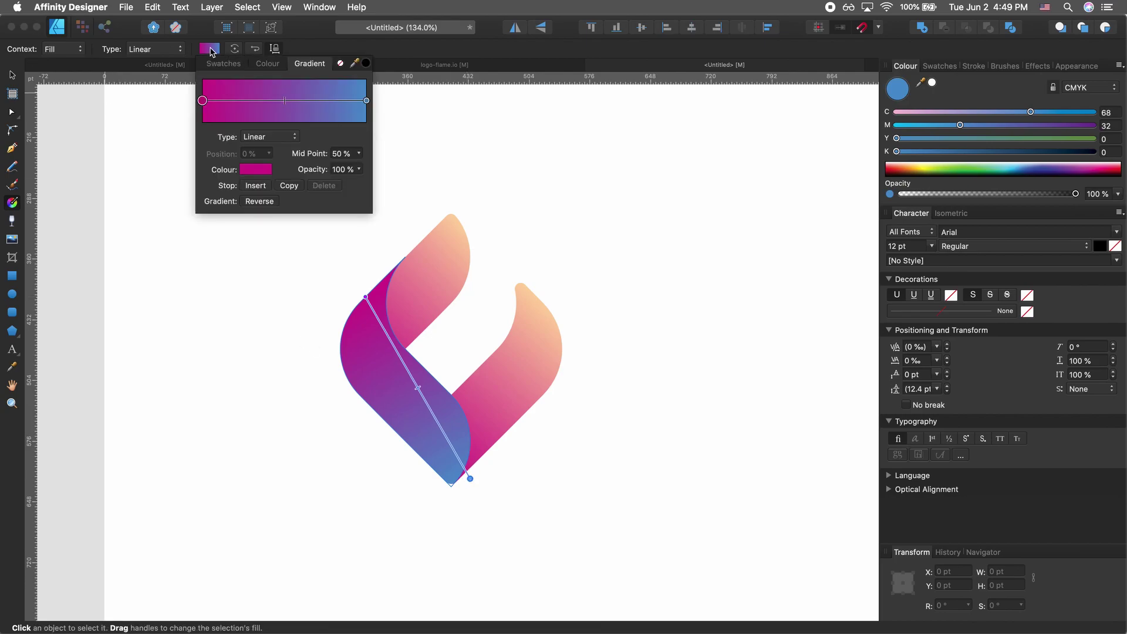
pyautogui.click(366, 100)
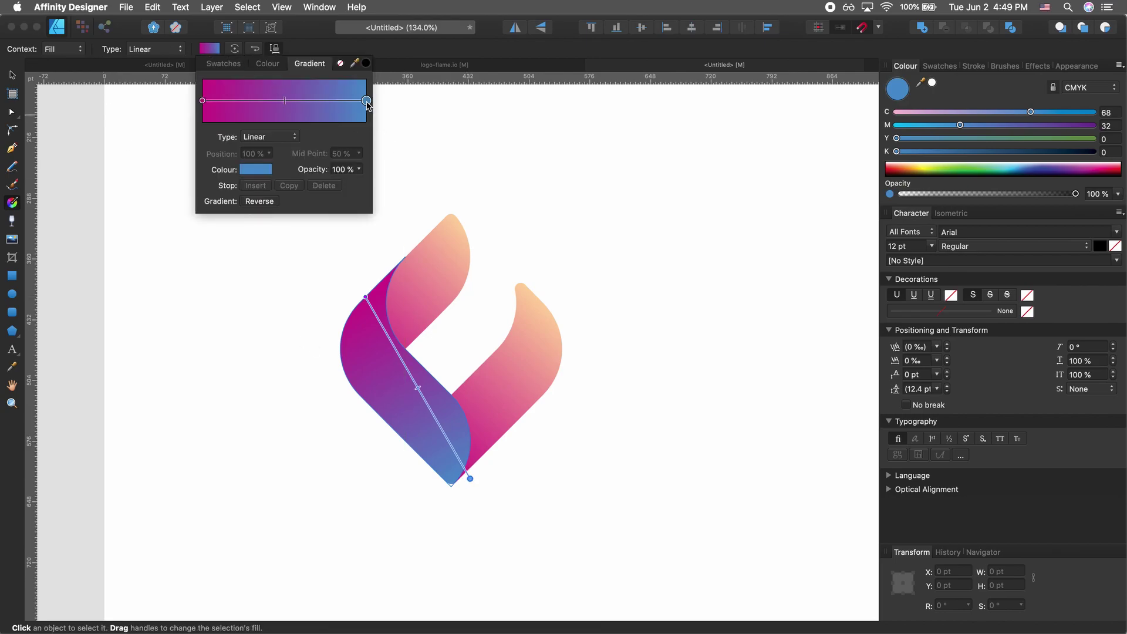
pyautogui.click(267, 169)
pyautogui.moveTo(315, 207)
pyautogui.mouseDown()
pyautogui.moveTo(283, 210)
pyautogui.moveTo(320, 225)
pyautogui.moveTo(270, 209)
pyautogui.moveTo(323, 210)
pyautogui.moveTo(314, 210)
pyautogui.mouseUp()
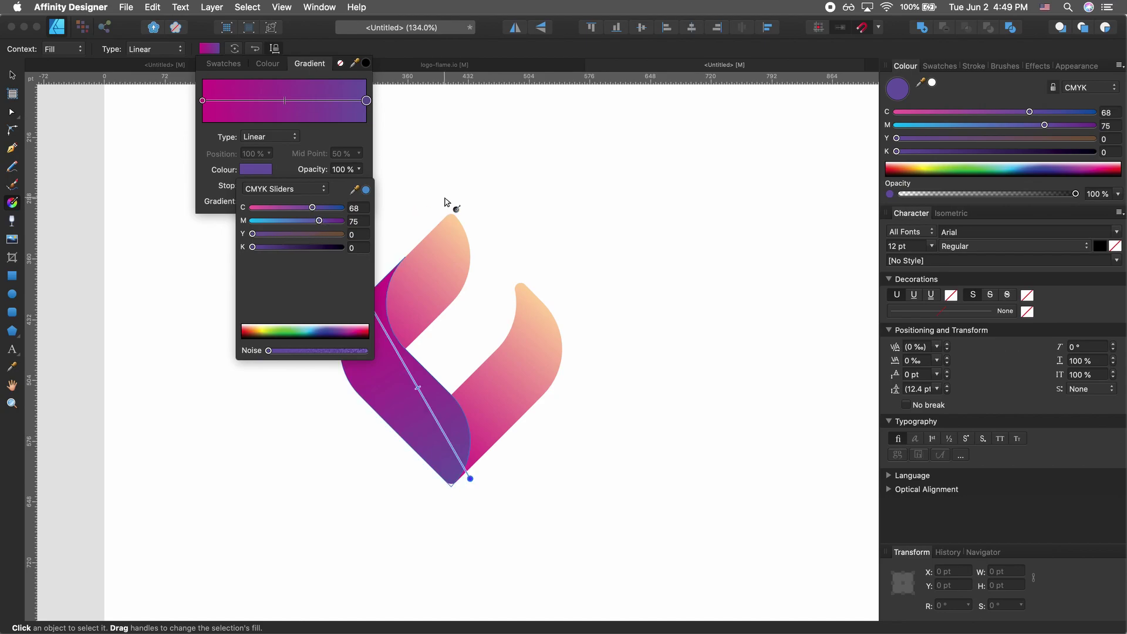
# Step: Reverse the lower-left piece's gradient so violet sits at its upper-left edge, then deselect
pyautogui.click(458, 166)
pyautogui.click(458, 167)
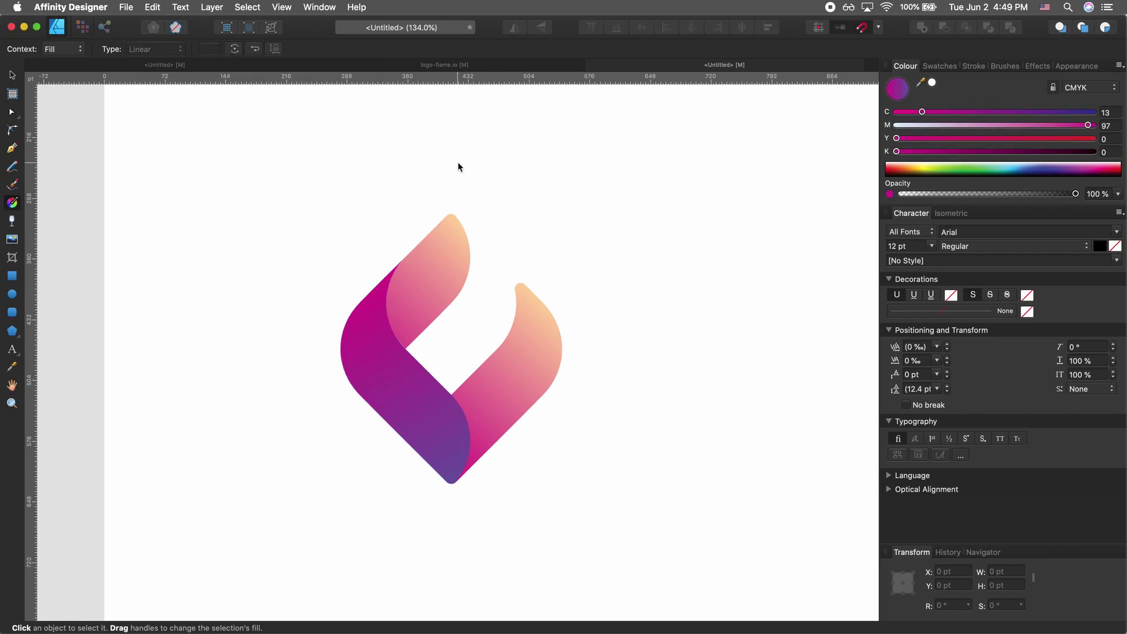
pyautogui.scroll(-5, 458, 167)
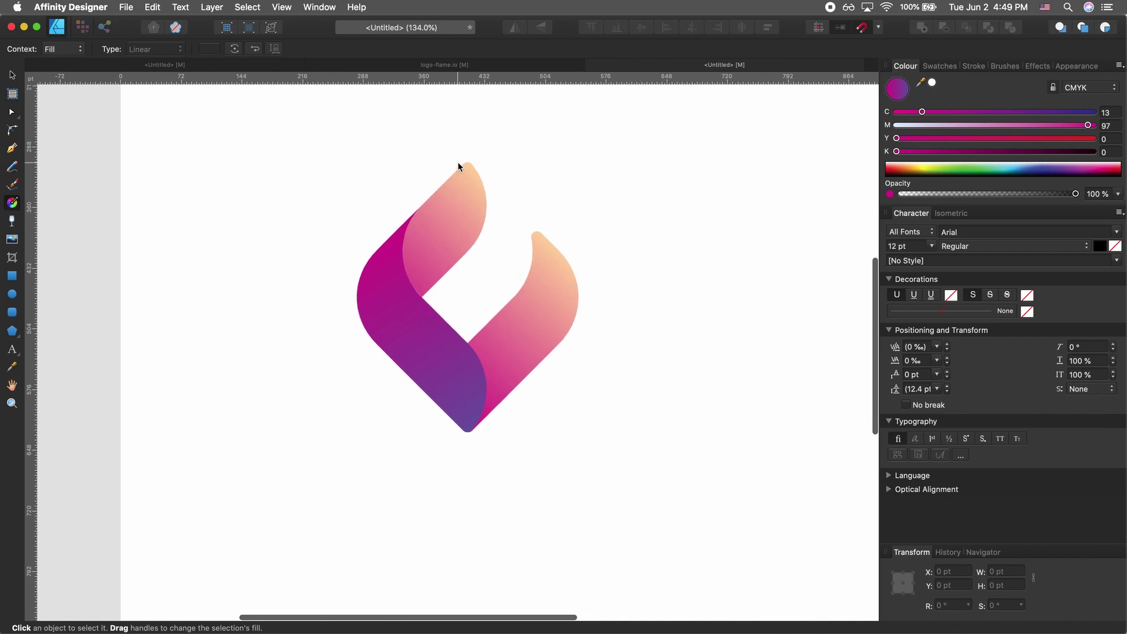
pyautogui.click(448, 372)
pyautogui.moveTo(486, 402); pyautogui.dragTo(358, 255)
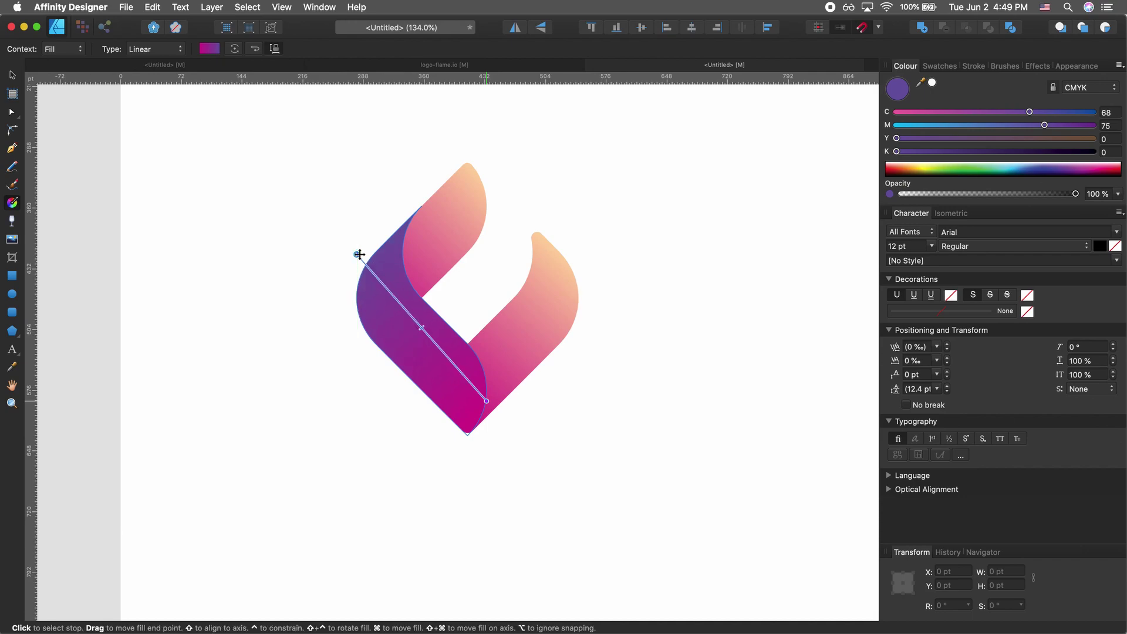
pyautogui.moveTo(472, 429); pyautogui.dragTo(357, 271)
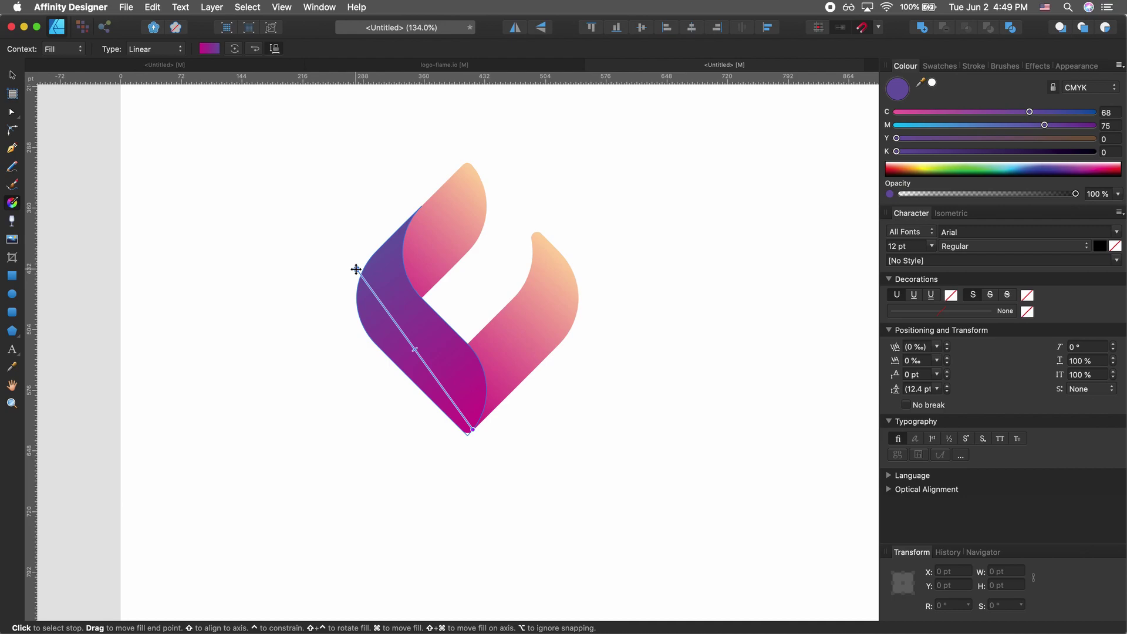
pyautogui.press('v')
pyautogui.click(368, 456)
pyautogui.scroll(2, 368, 456)
pyautogui.hscroll(-1, 368, 456)
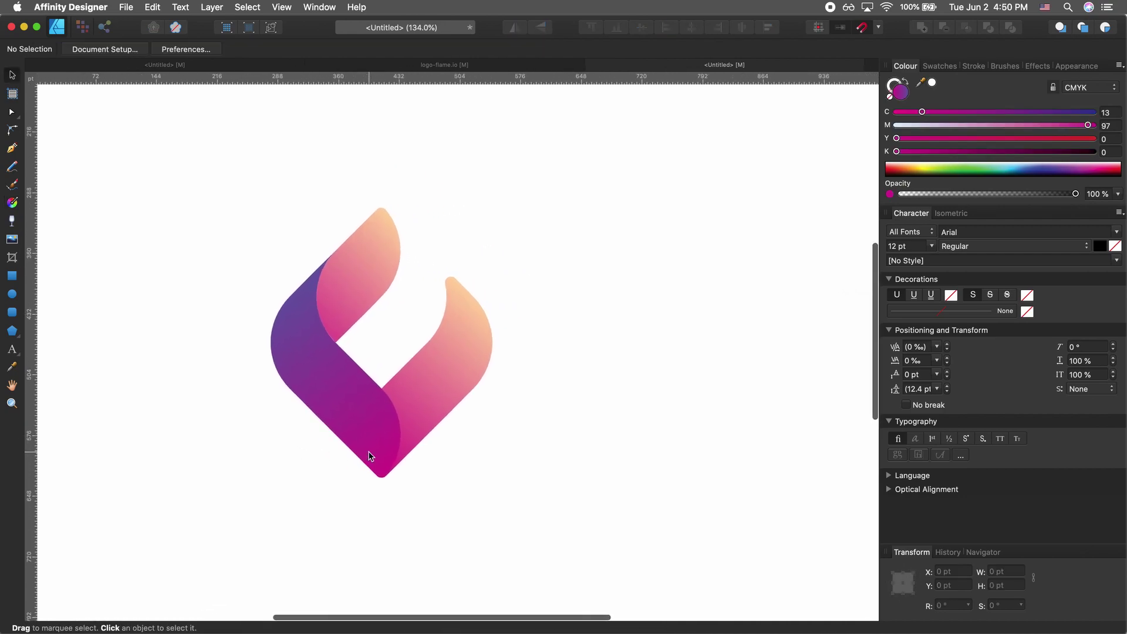
pyautogui.scroll(-5, 368, 450)
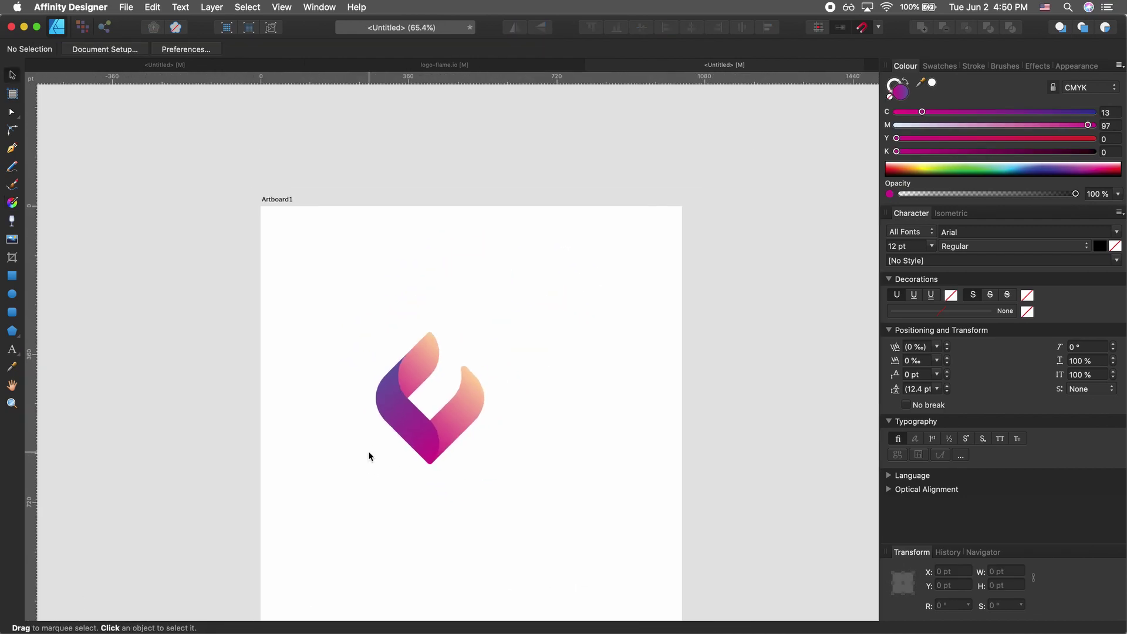
# Step: Group the three flame pieces and centre the group on the artboard
pyautogui.moveTo(335, 316); pyautogui.dragTo(495, 510)
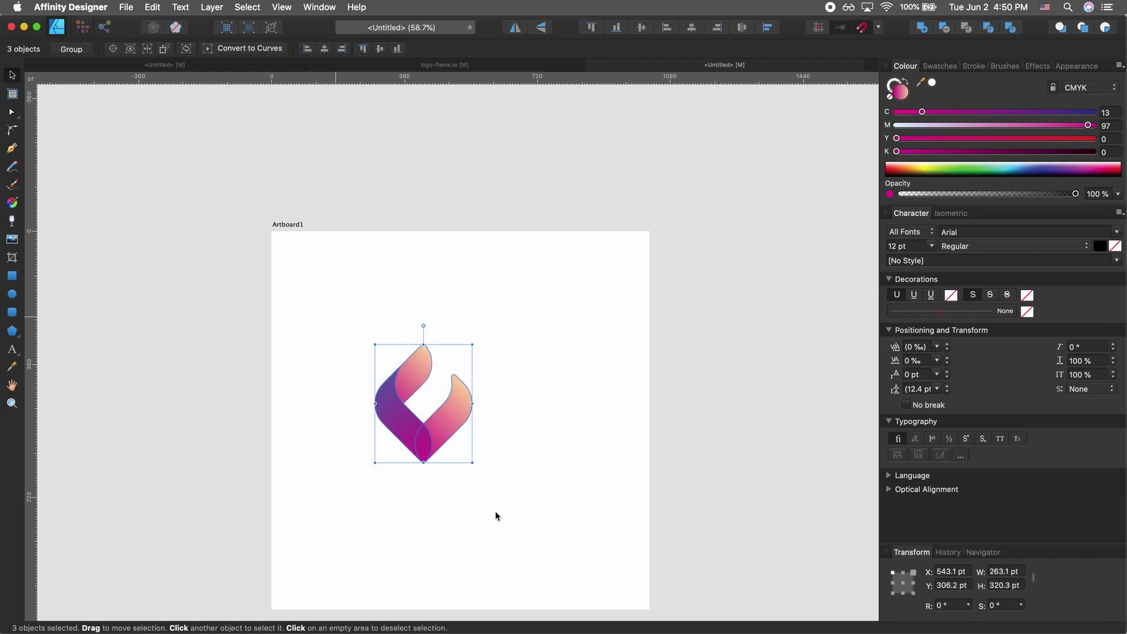
pyautogui.press('super+g')
pyautogui.moveTo(421, 453); pyautogui.dragTo(458, 452)
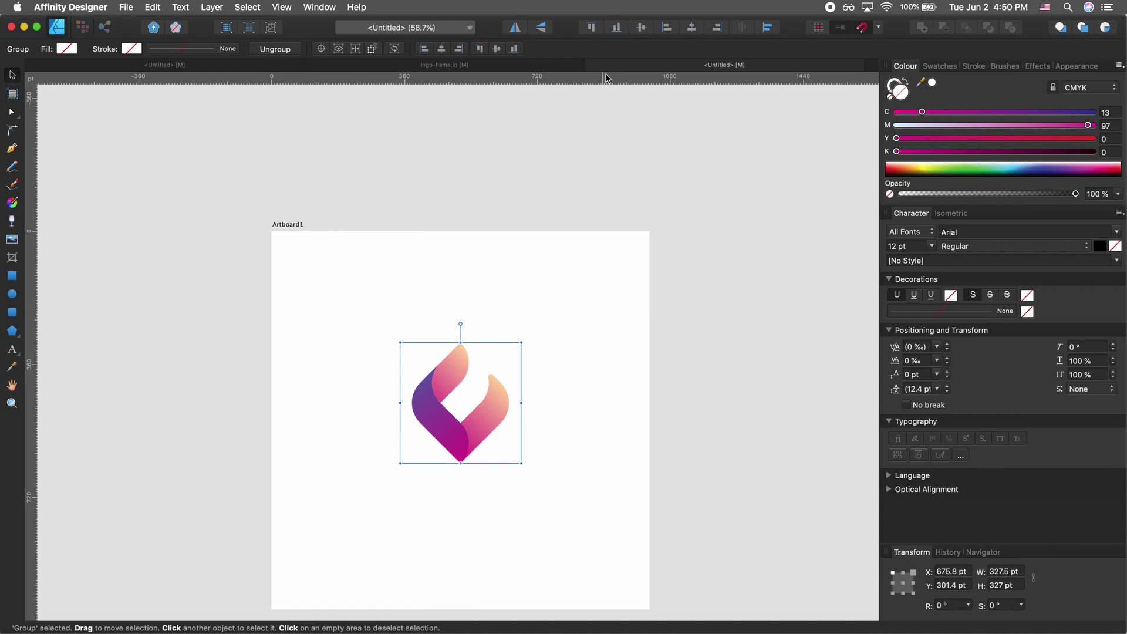
pyautogui.click(691, 30)
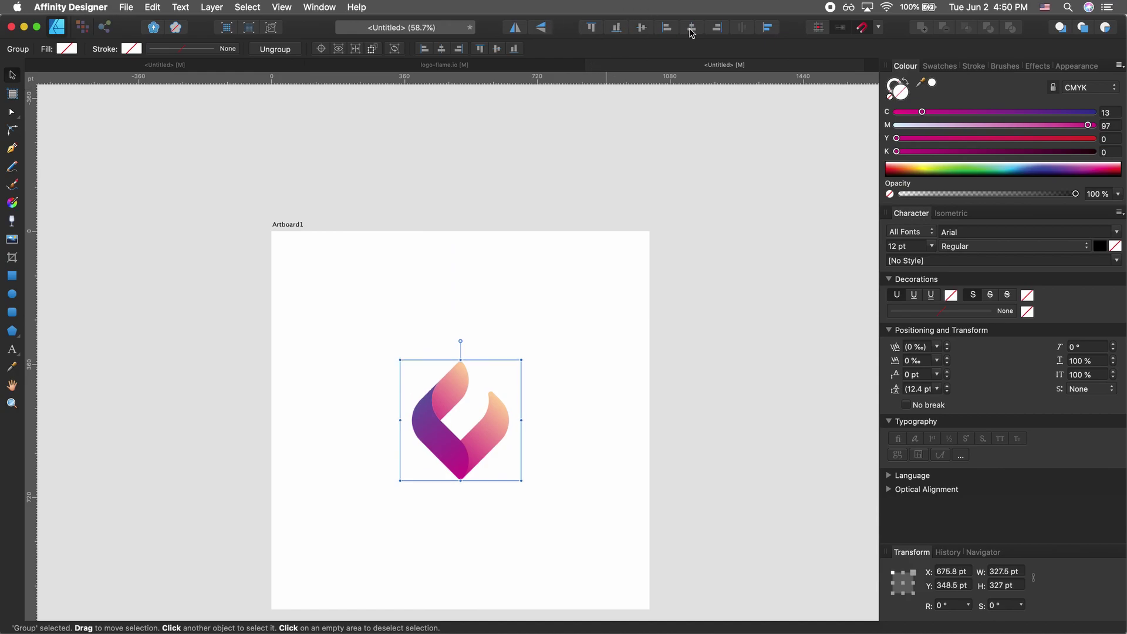
# Step: Enlarge the flame group to about 462 × 461.3 pt and move it higher up the artboard
pyautogui.scroll(-3, 540, 311)
pyautogui.scroll(5, 542, 308)
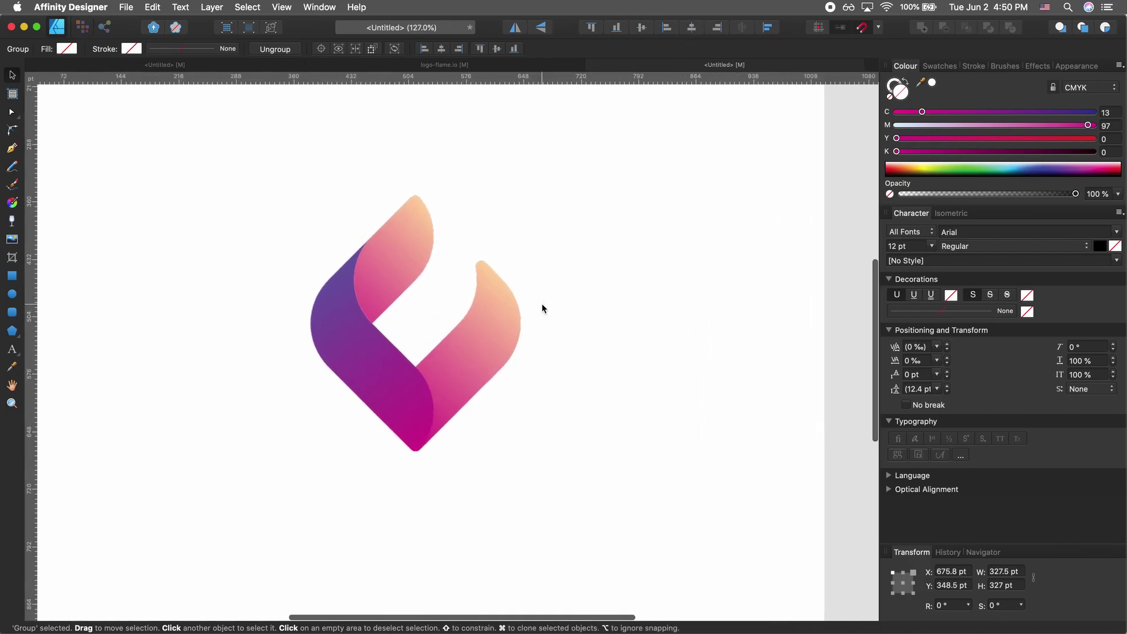
pyautogui.scroll(-3, 540, 307)
pyautogui.scroll(-3, 541, 307)
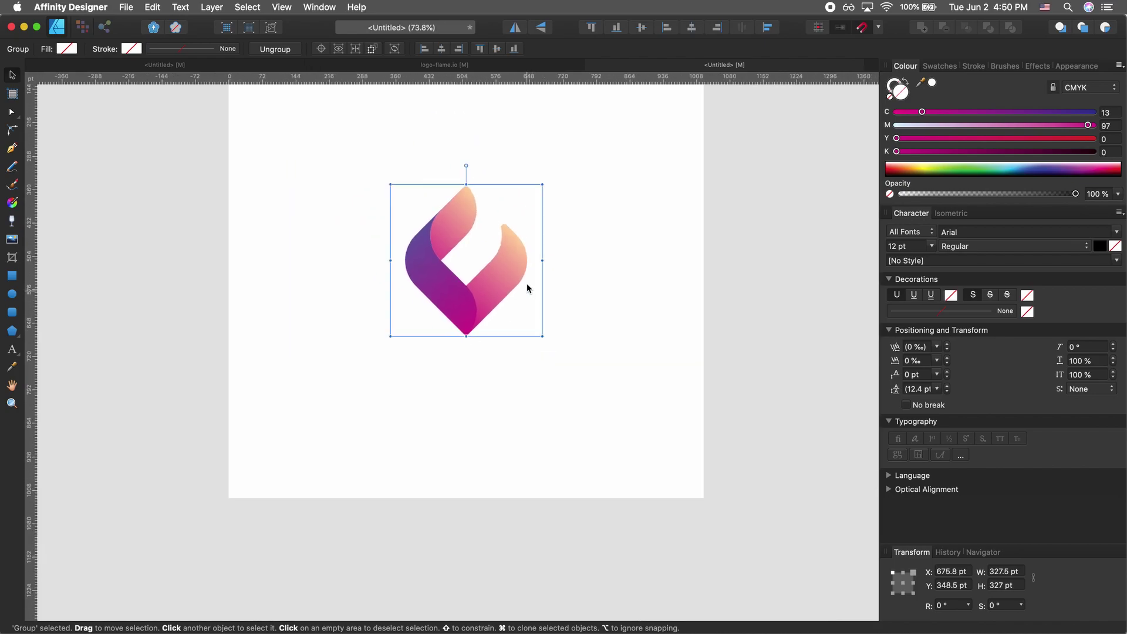
pyautogui.moveTo(564, 166); pyautogui.dragTo(593, 172)
pyautogui.moveTo(492, 294); pyautogui.dragTo(494, 267)
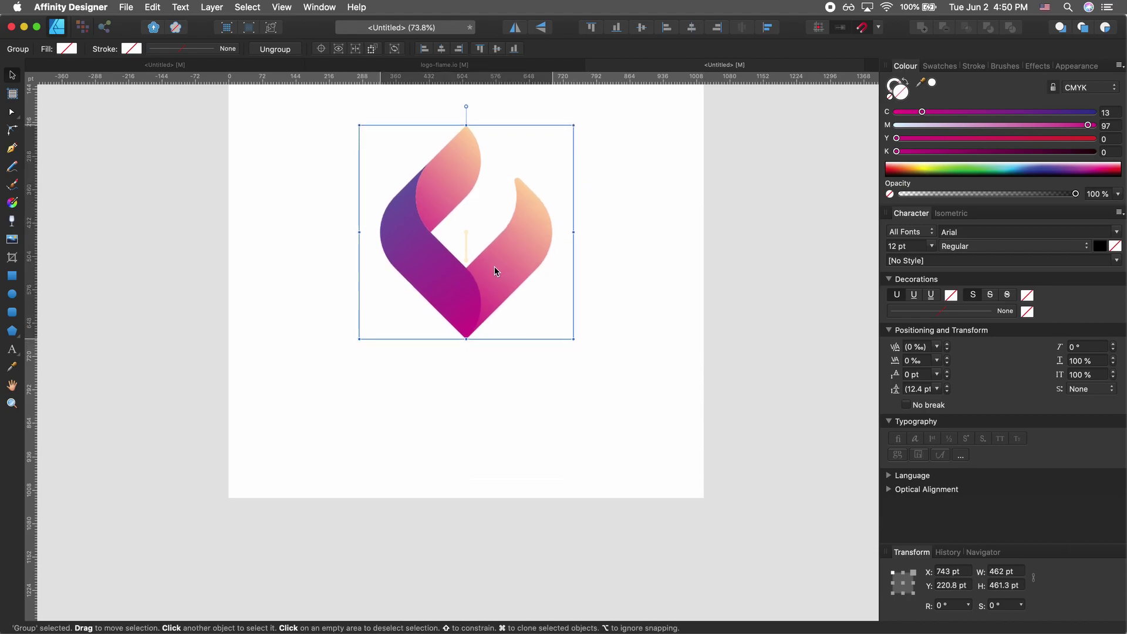
pyautogui.click(463, 433)
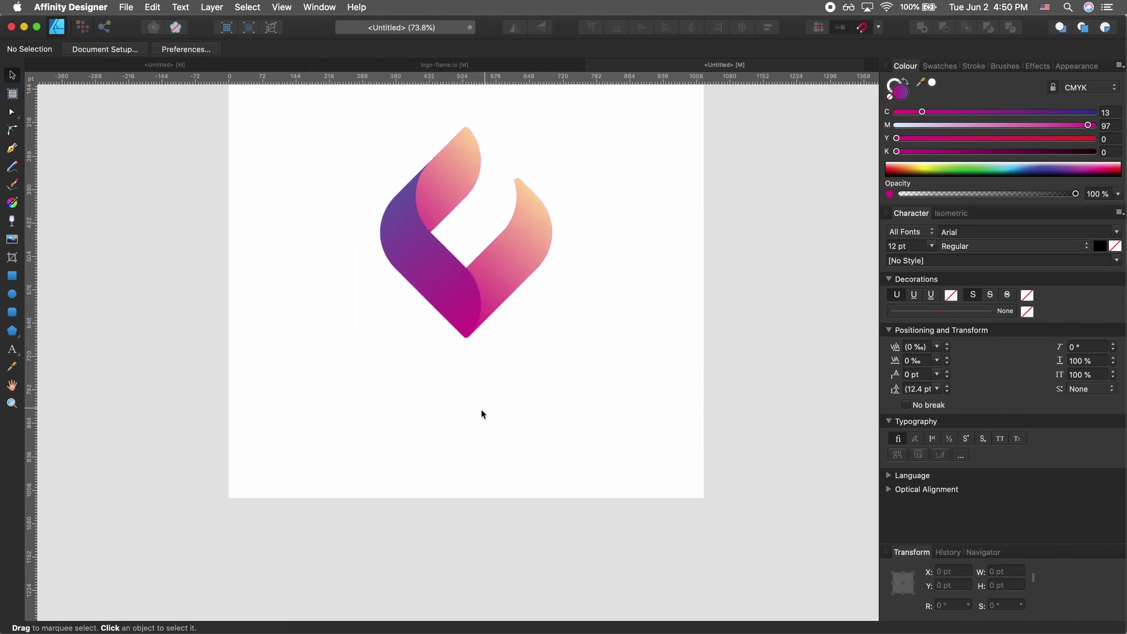
pyautogui.press('super+a')
pyautogui.press('t')
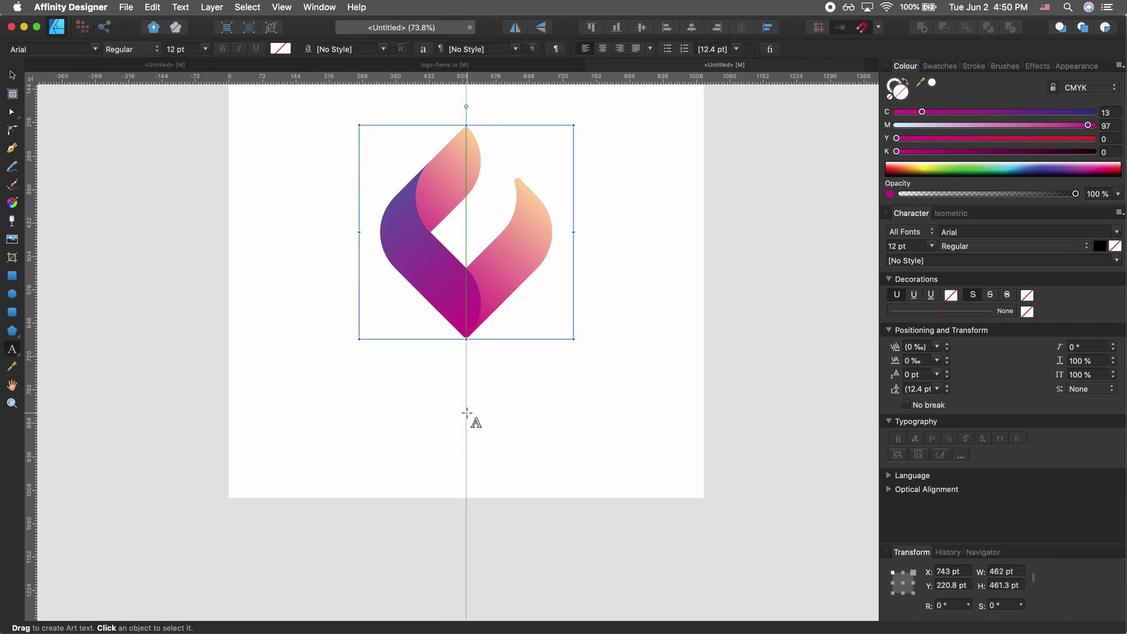
# Step: Add centre-aligned 48 pt artistic text 'Flame.io' below the logo
pyautogui.click(467, 412)
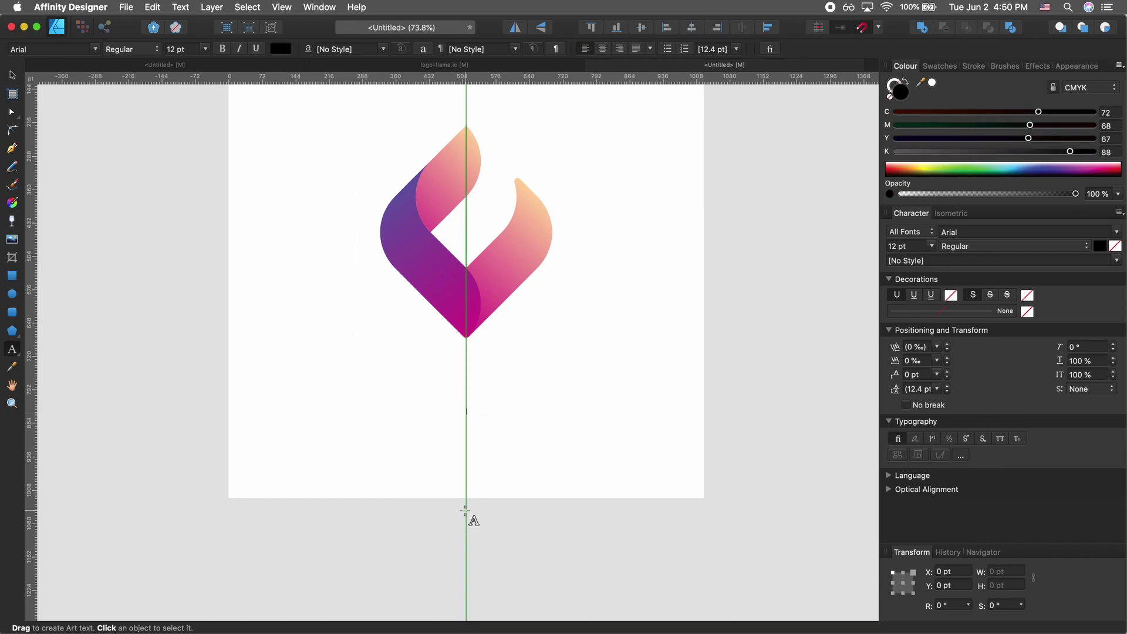
pyautogui.click(603, 52)
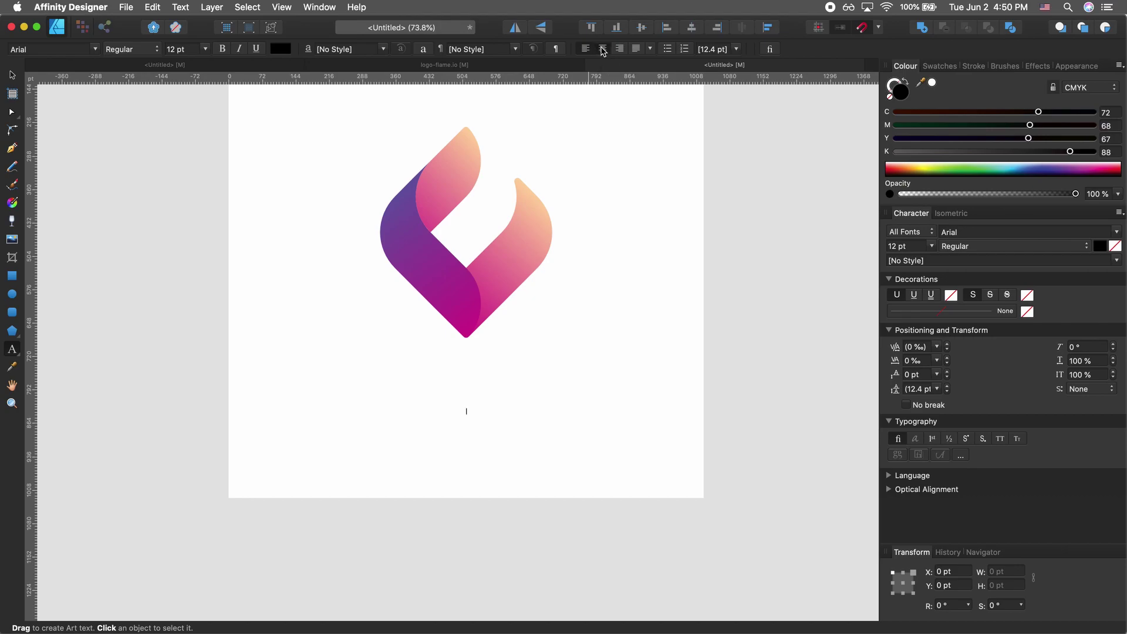
pyautogui.click(204, 49)
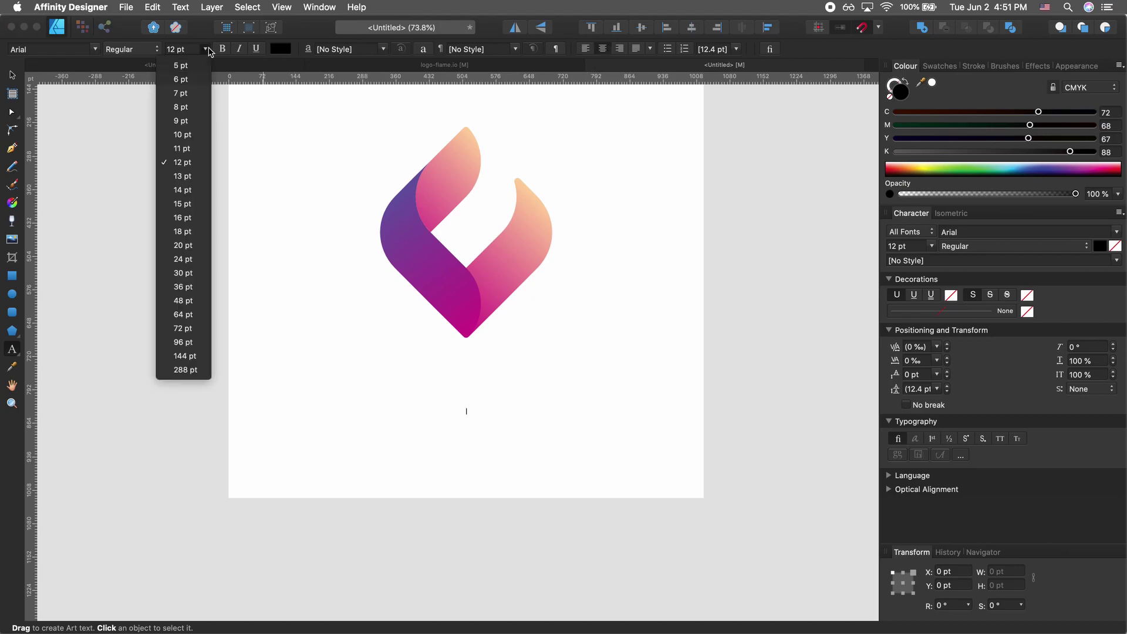
pyautogui.click(184, 306)
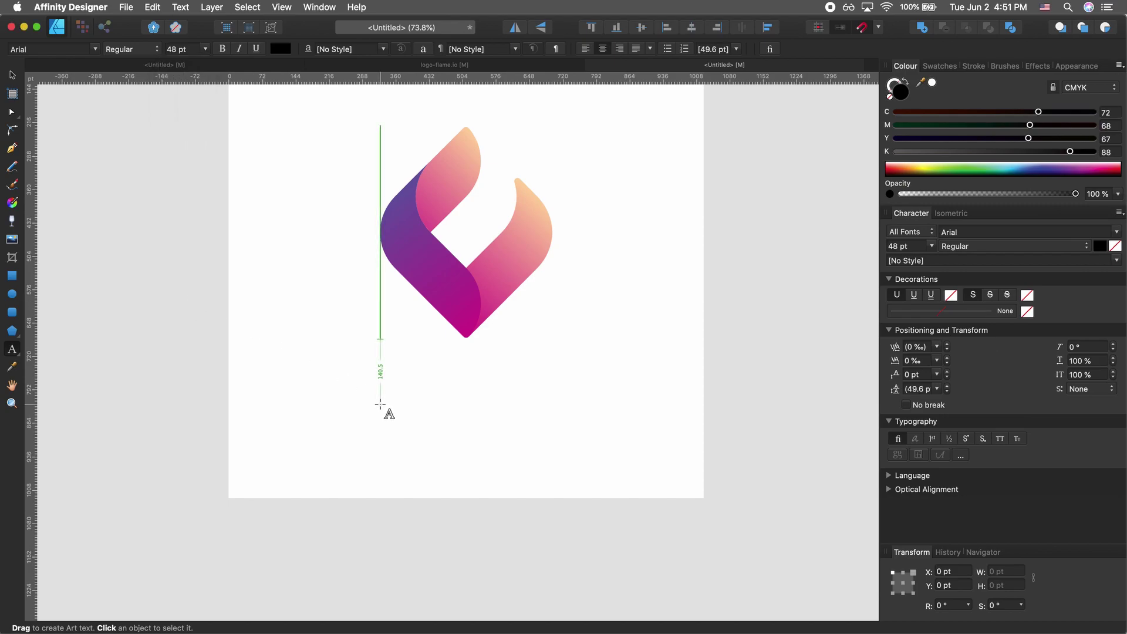
pyautogui.write('Flam')
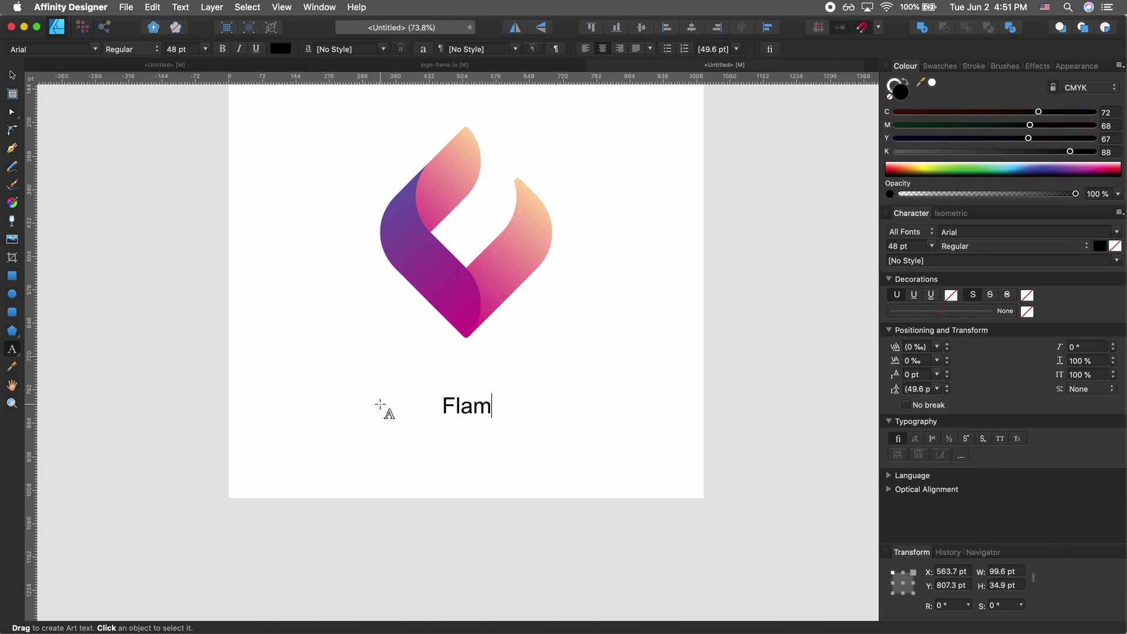
pyautogui.write('e.io')
pyautogui.press('Escape')
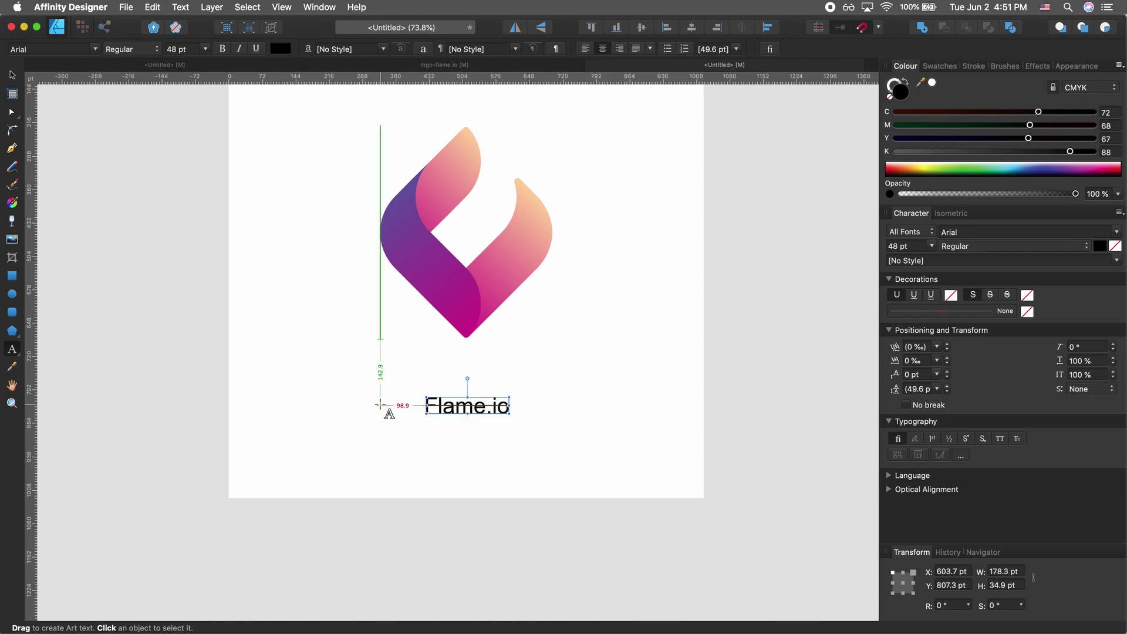
# Step: Scale the Flame.io text up to about 76.1 pt
pyautogui.press('v')
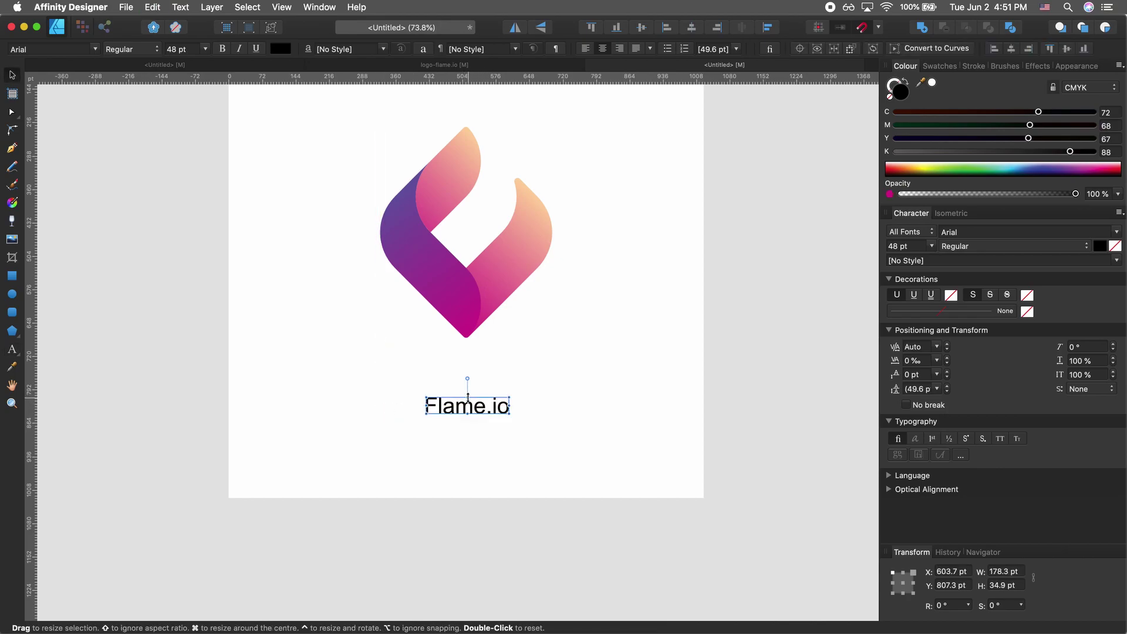
pyautogui.moveTo(467, 392)
pyautogui.mouseDown()
pyautogui.moveTo(469, 370)
pyautogui.moveTo(470, 388)
pyautogui.mouseUp()
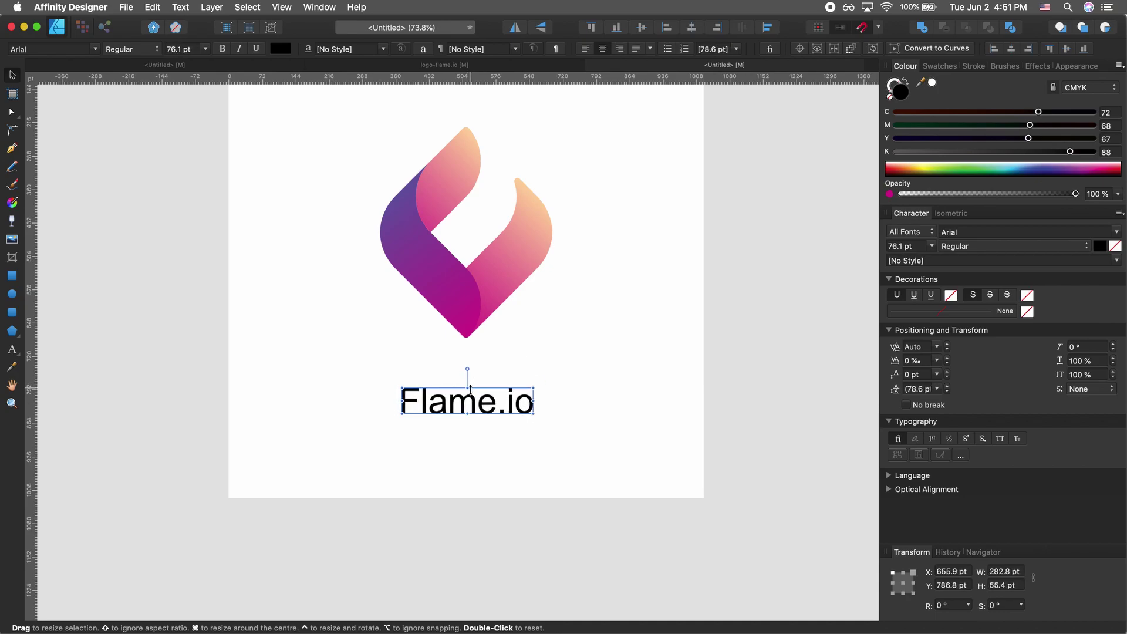
pyautogui.scroll(2, 470, 387)
pyautogui.scroll(3, 459, 411)
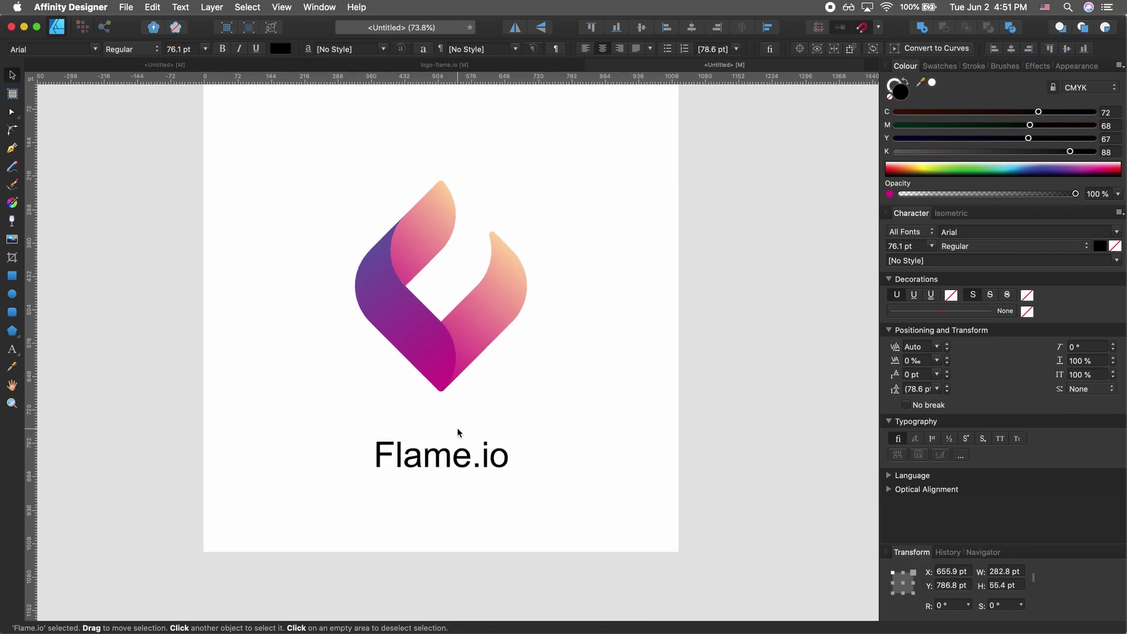
pyautogui.scroll(1, 458, 433)
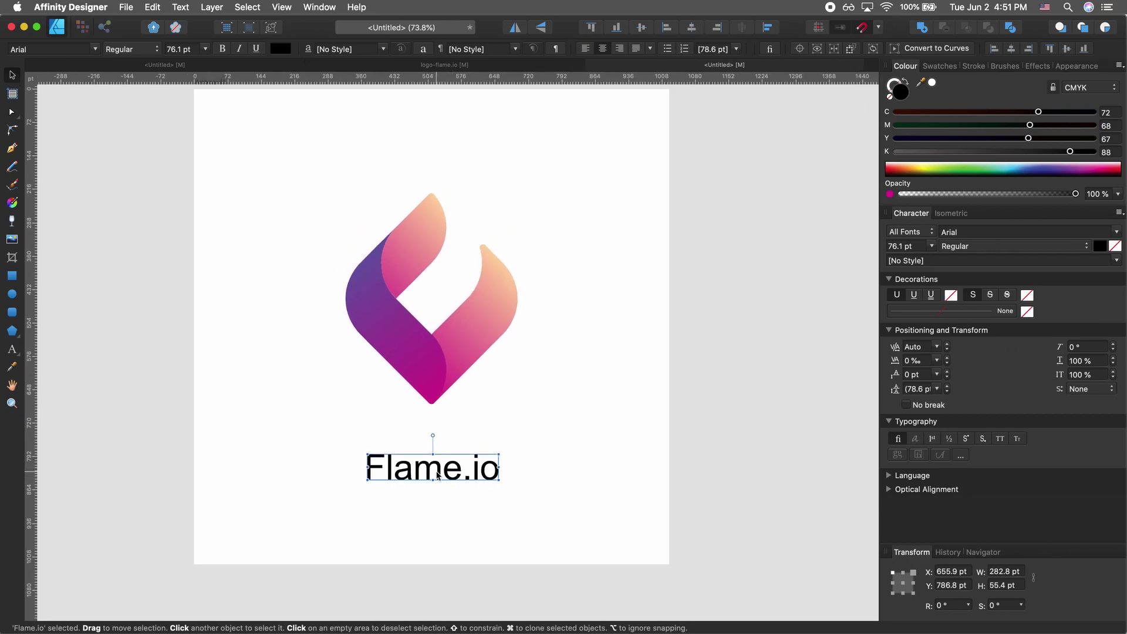
pyautogui.click(73, 50)
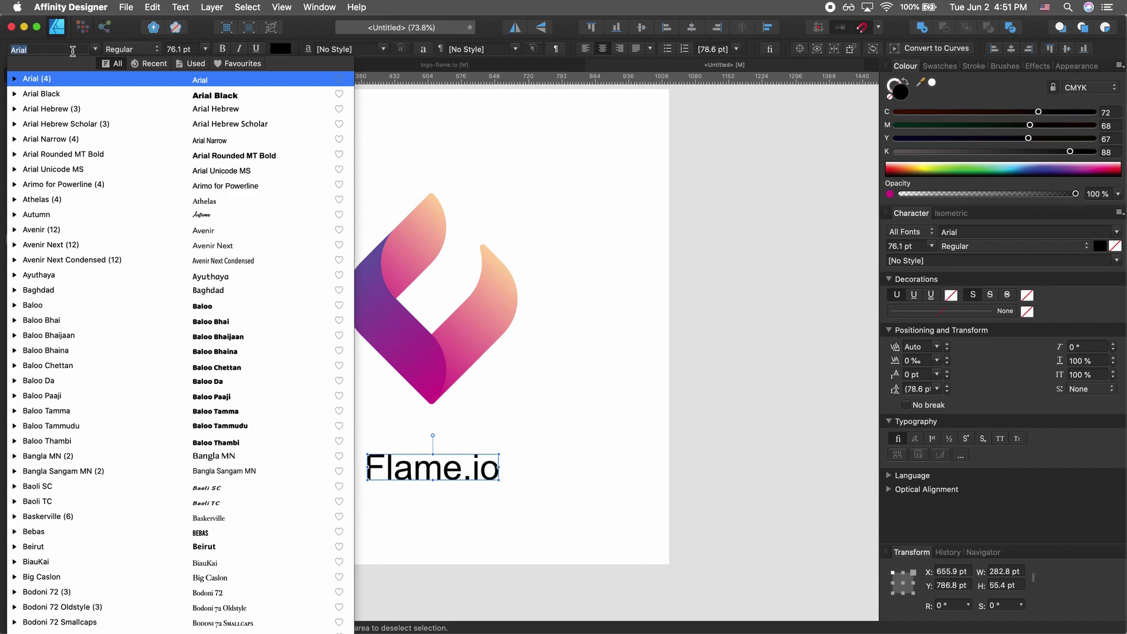
# Step: Set the wordmark font to Poppins and make 'Flame' Bold
pyautogui.write('poppins')
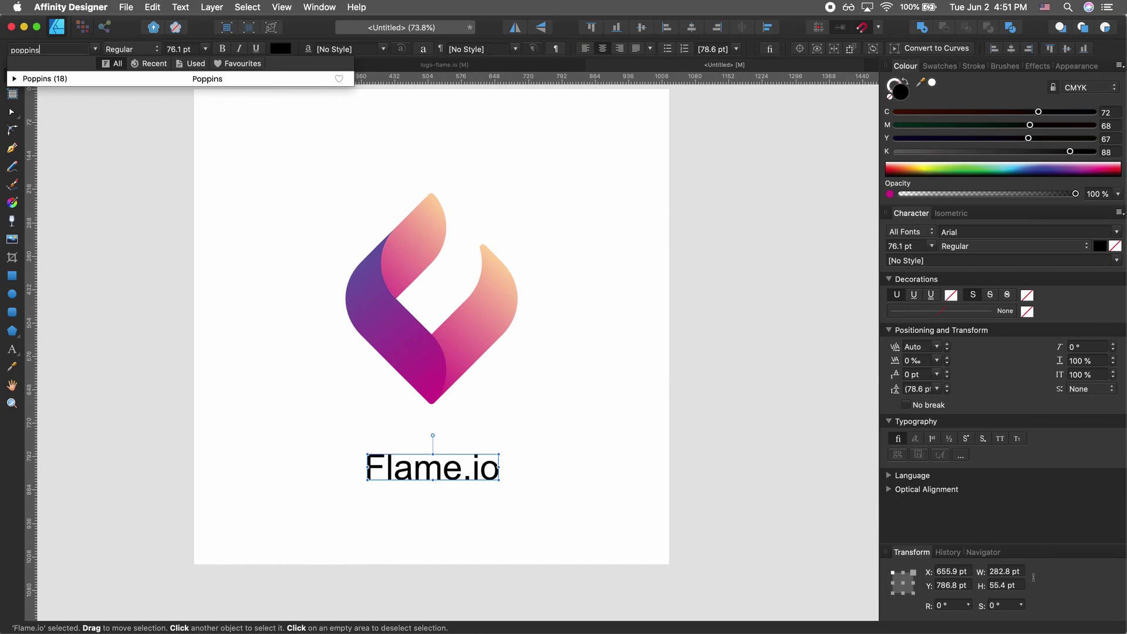
pyautogui.press('Return')
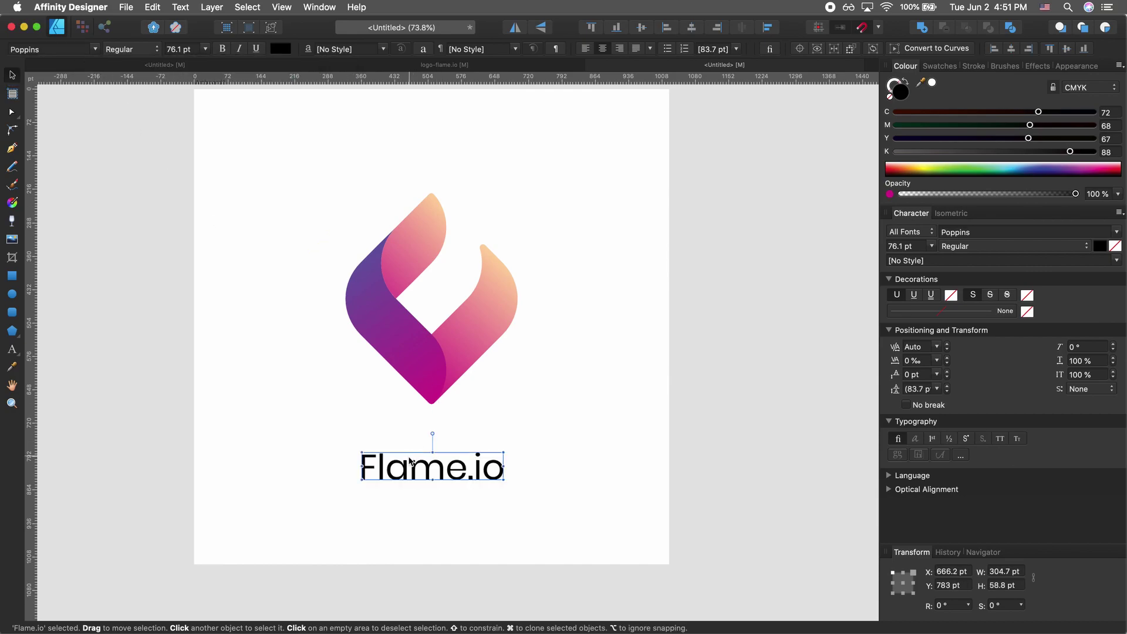
pyautogui.doubleClick(398, 463)
pyautogui.doubleClick(398, 464)
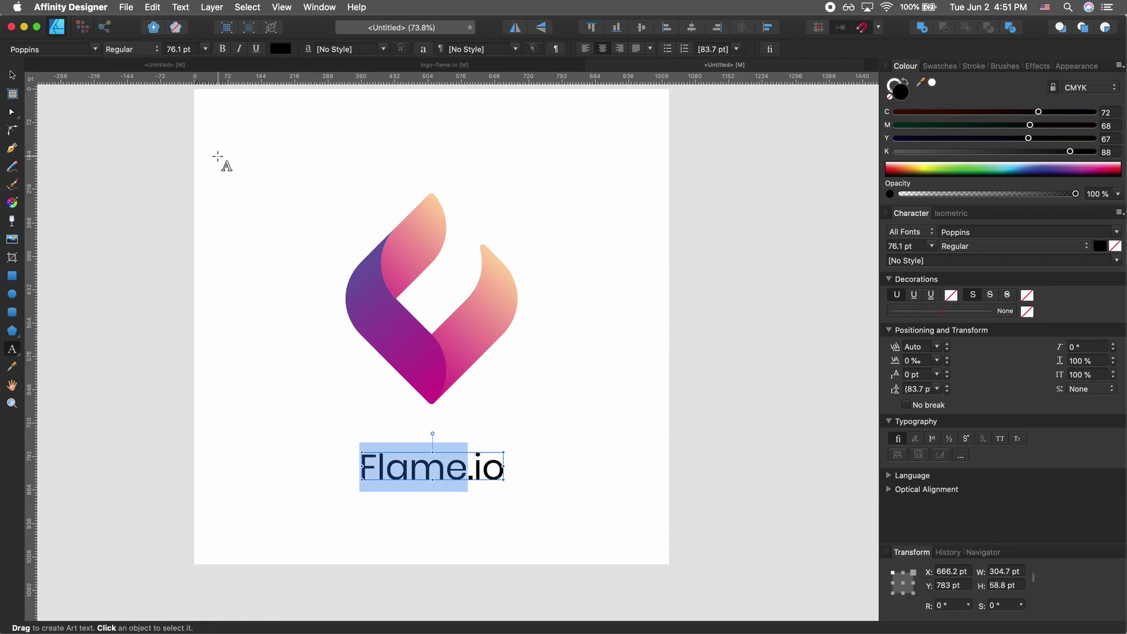
pyautogui.click(125, 51)
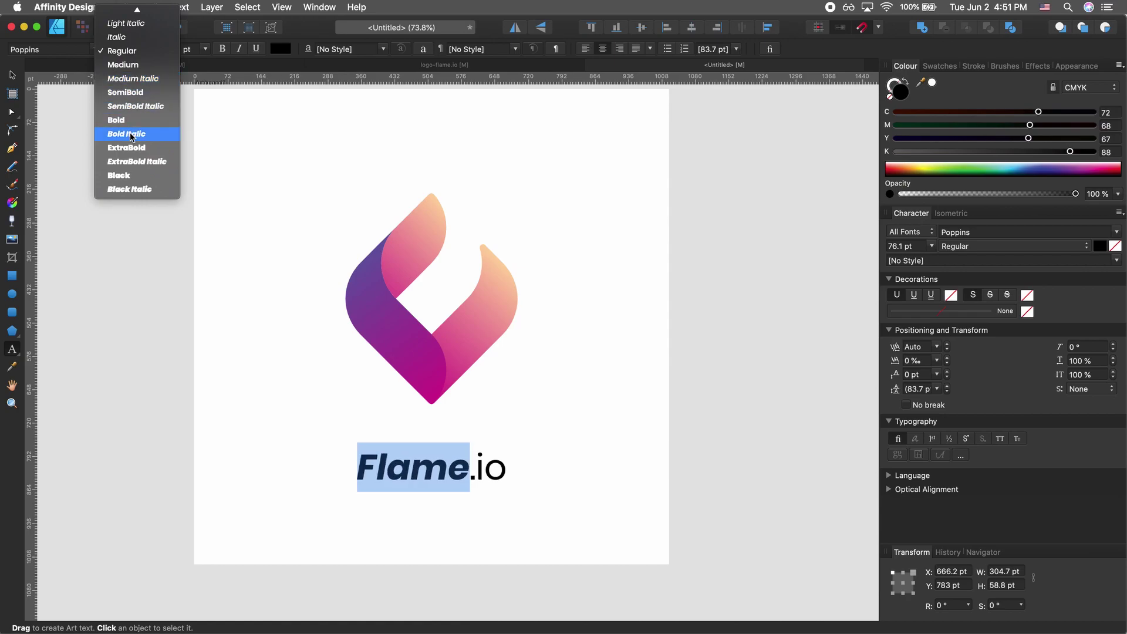
pyautogui.click(145, 119)
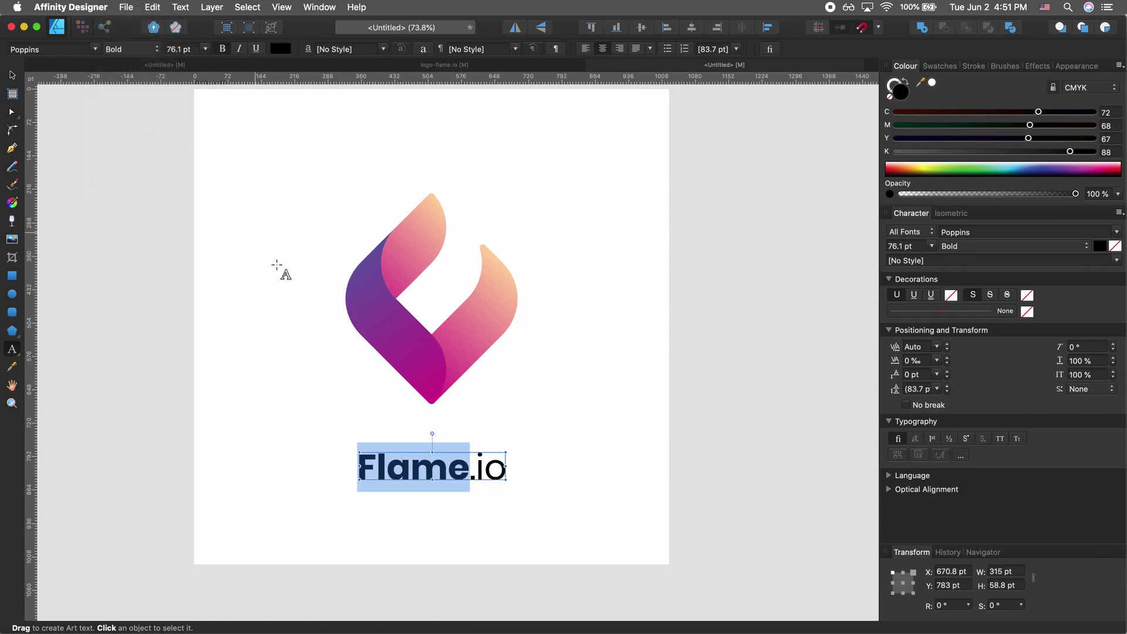
# Step: Set the '.io' part of the wordmark to Poppins Light
pyautogui.moveTo(472, 471); pyautogui.dragTo(520, 469)
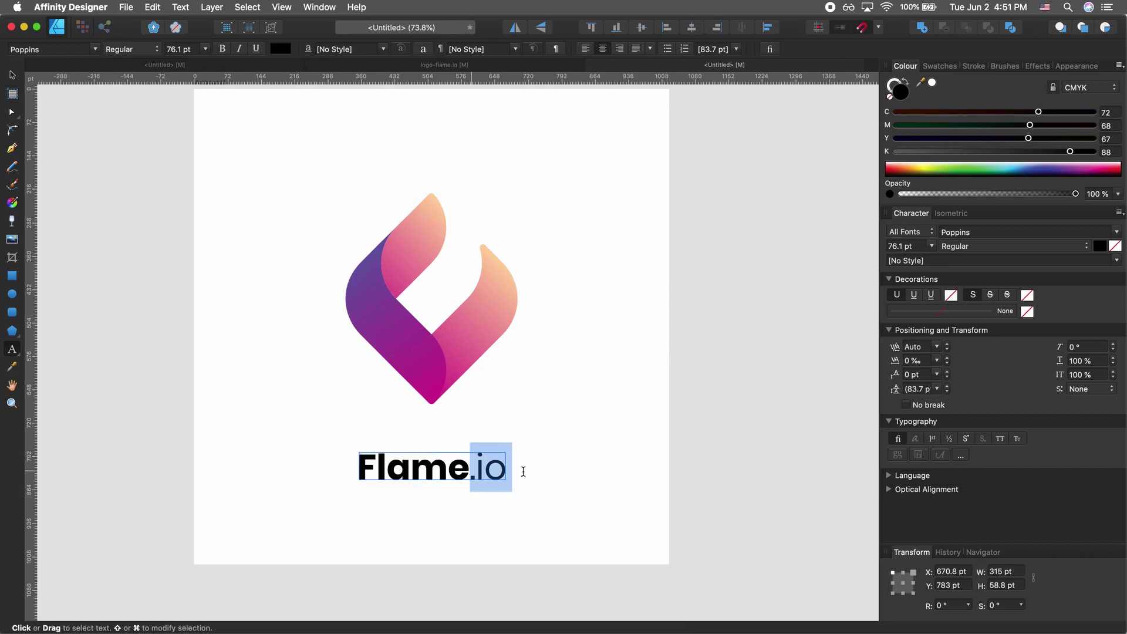
pyautogui.click(147, 50)
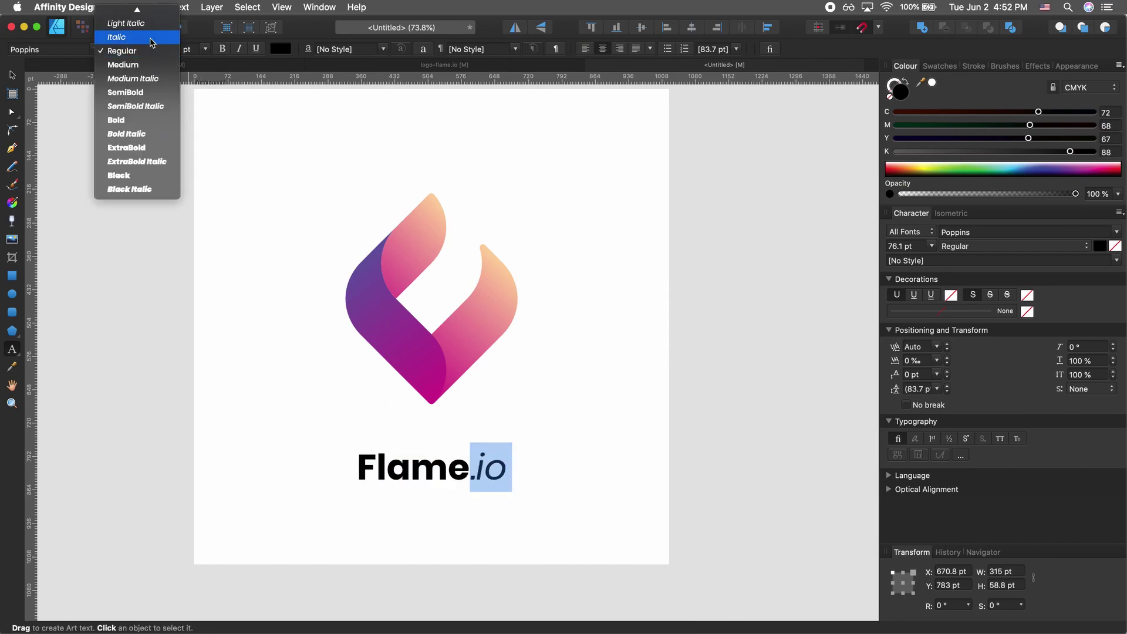
pyautogui.click(141, 70)
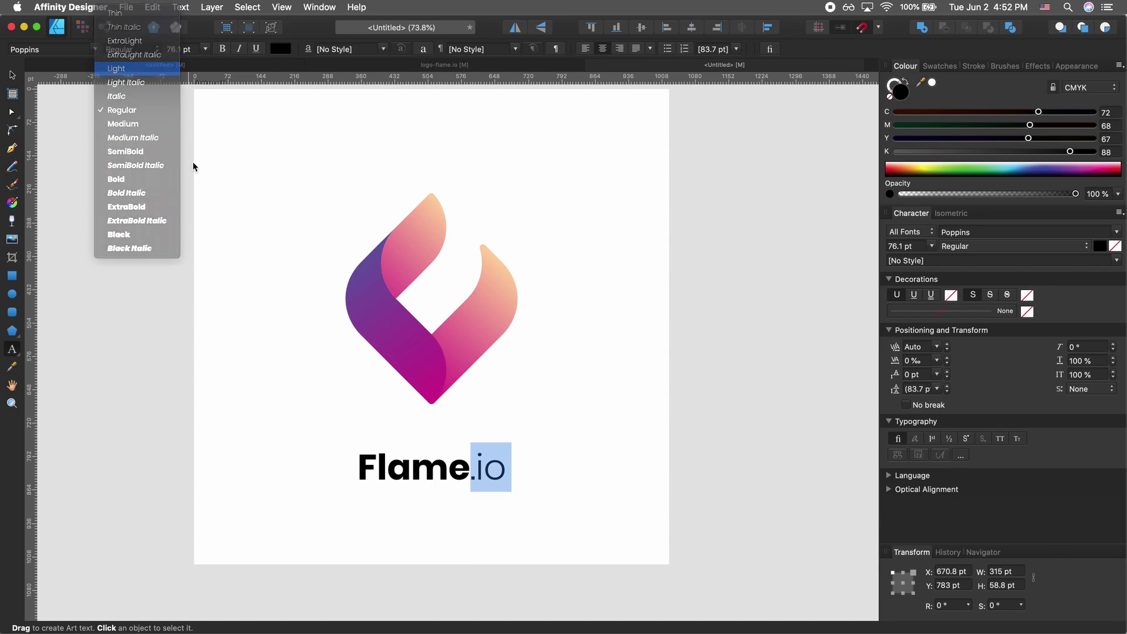
pyautogui.click(13, 77)
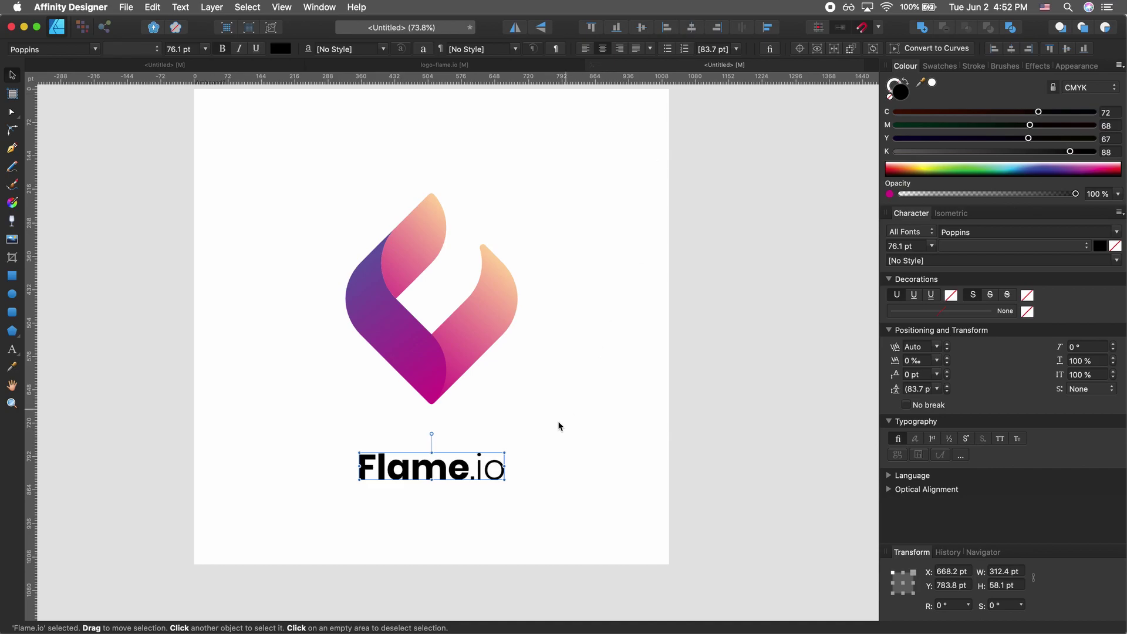
# Step: Colour the Flame.io wordmark with the purple sampled from the logo
pyautogui.click(547, 438)
pyautogui.scroll(3, 547, 459)
pyautogui.scroll(-1, 547, 459)
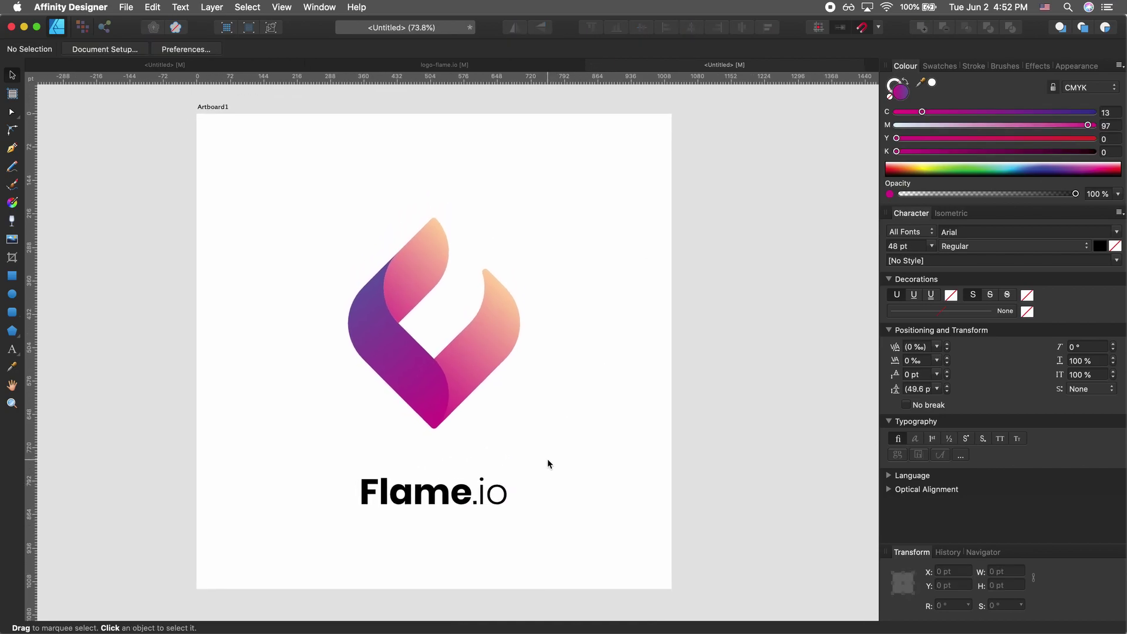
pyautogui.scroll(-2, 547, 459)
pyautogui.click(467, 469)
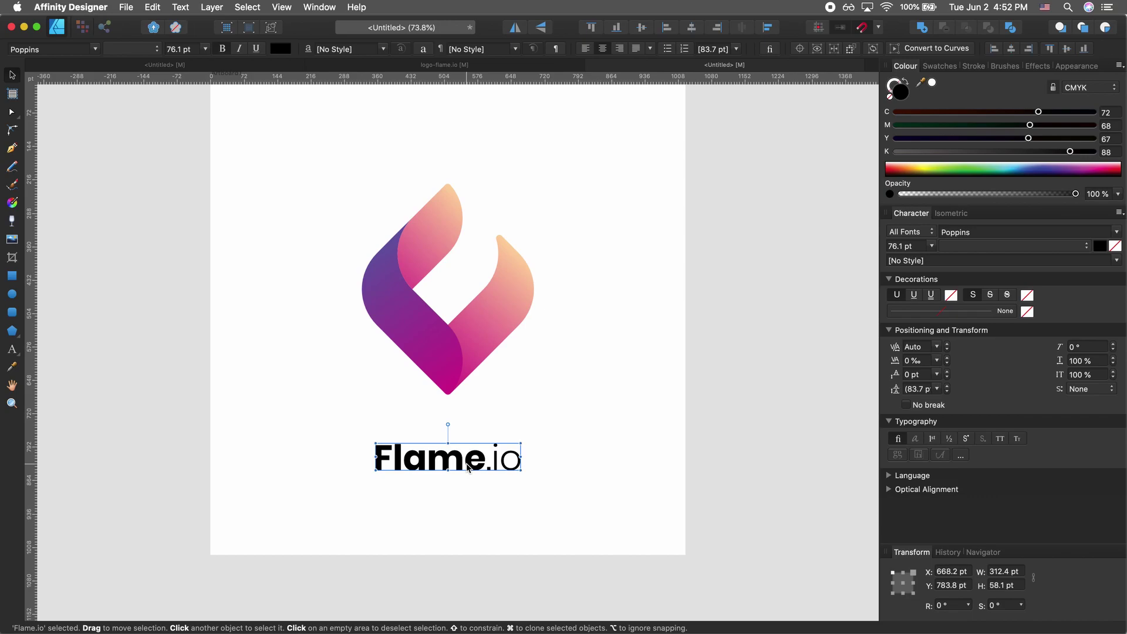
pyautogui.scroll(5, 468, 467)
pyautogui.scroll(-3, 468, 468)
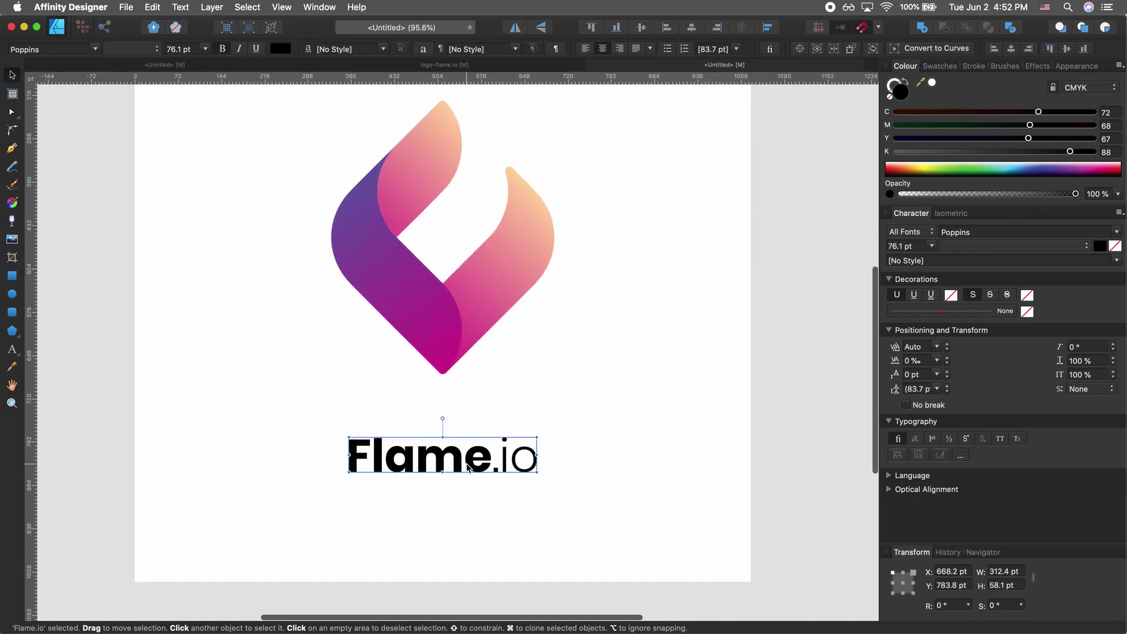
pyautogui.scroll(-1, 467, 468)
pyautogui.press('i')
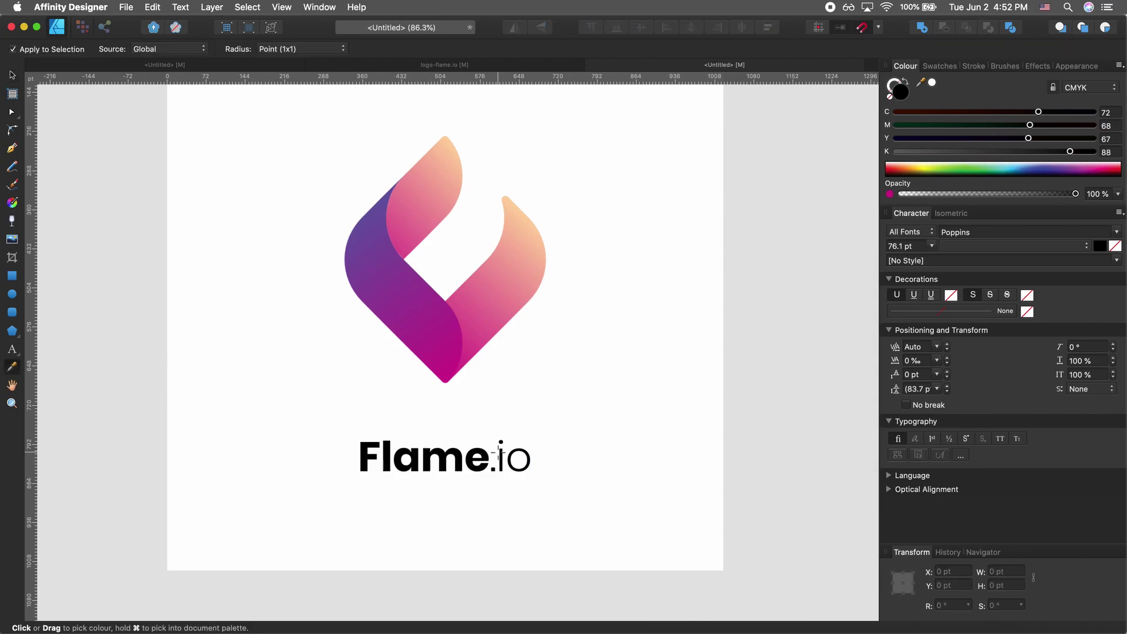
pyautogui.press('v')
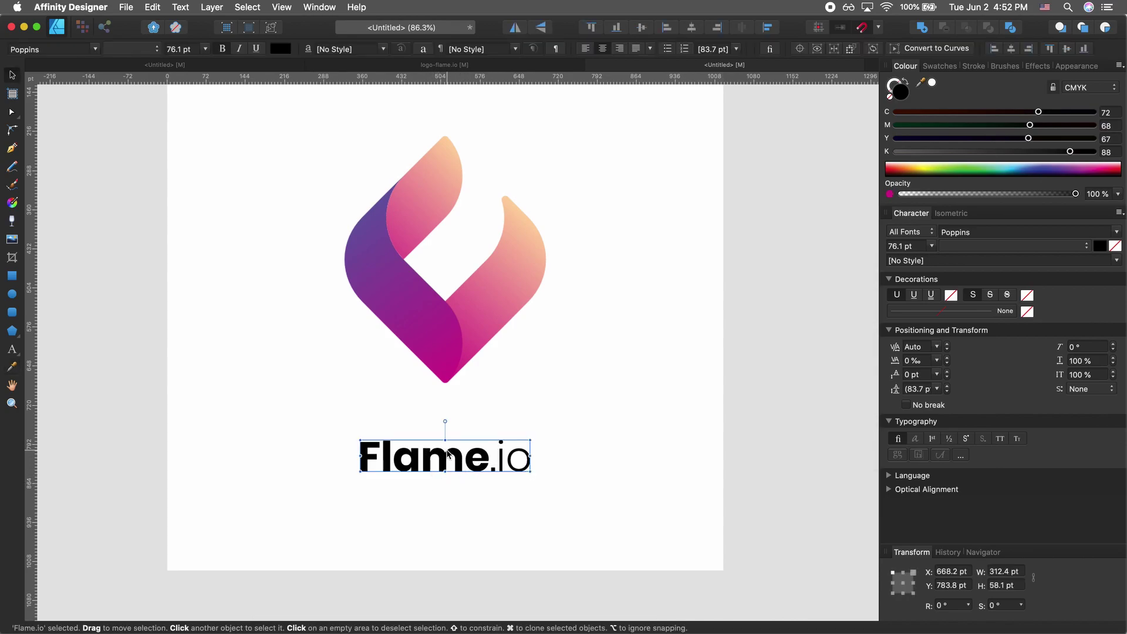
pyautogui.press('i')
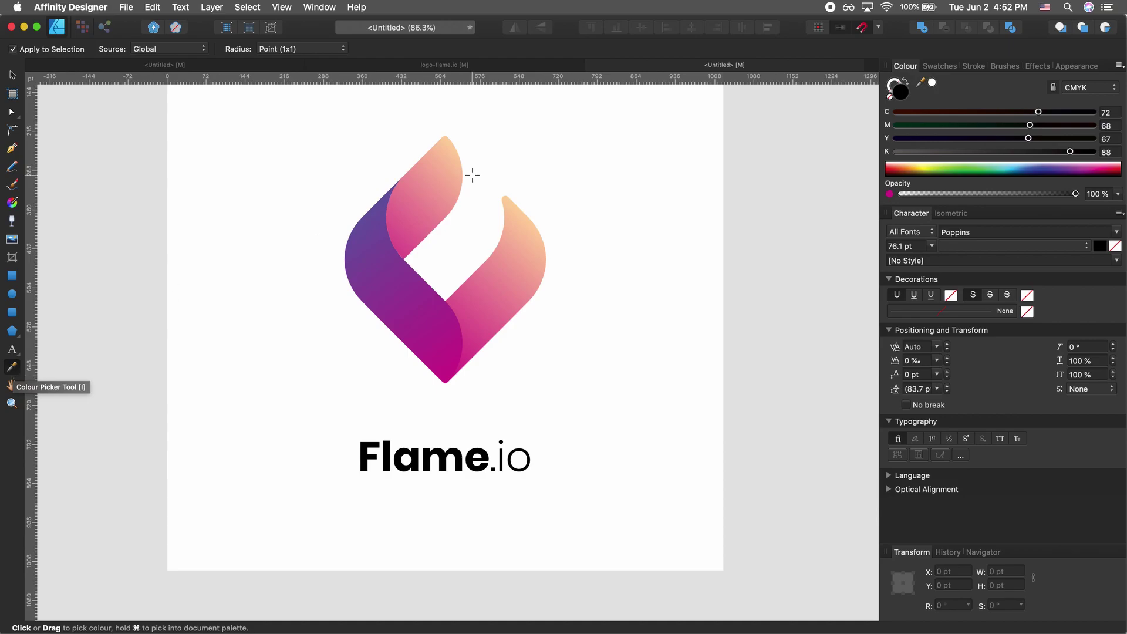
pyautogui.click(381, 203)
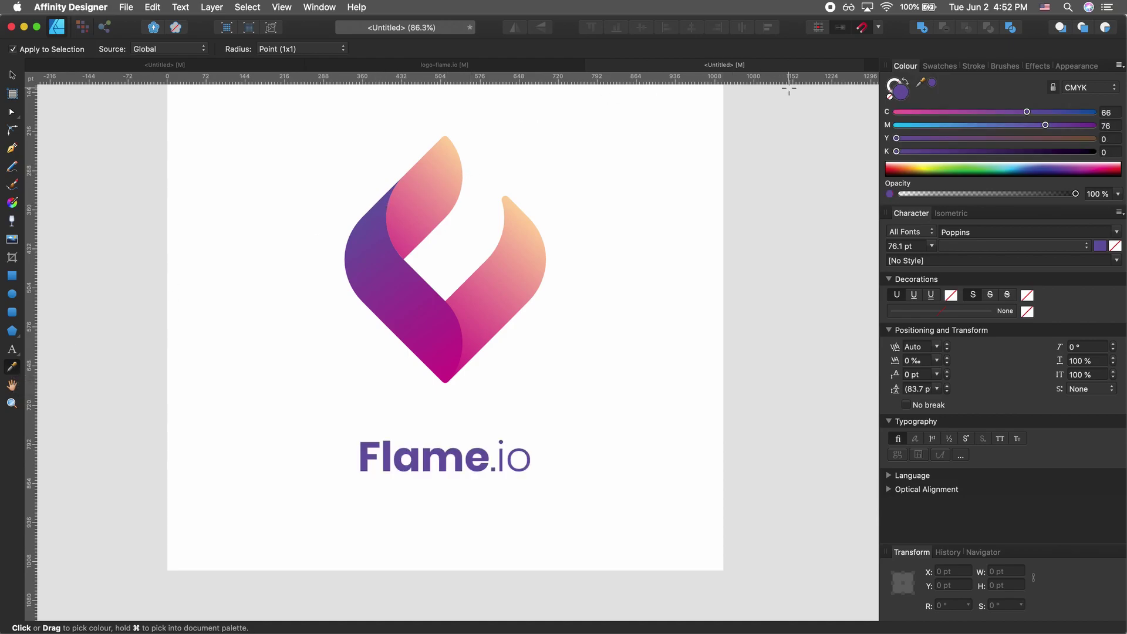
# Step: Darken the wordmark's purple to C66 M76 Y0 K66 in CMYK
pyautogui.moveTo(897, 153); pyautogui.dragTo(1024, 154)
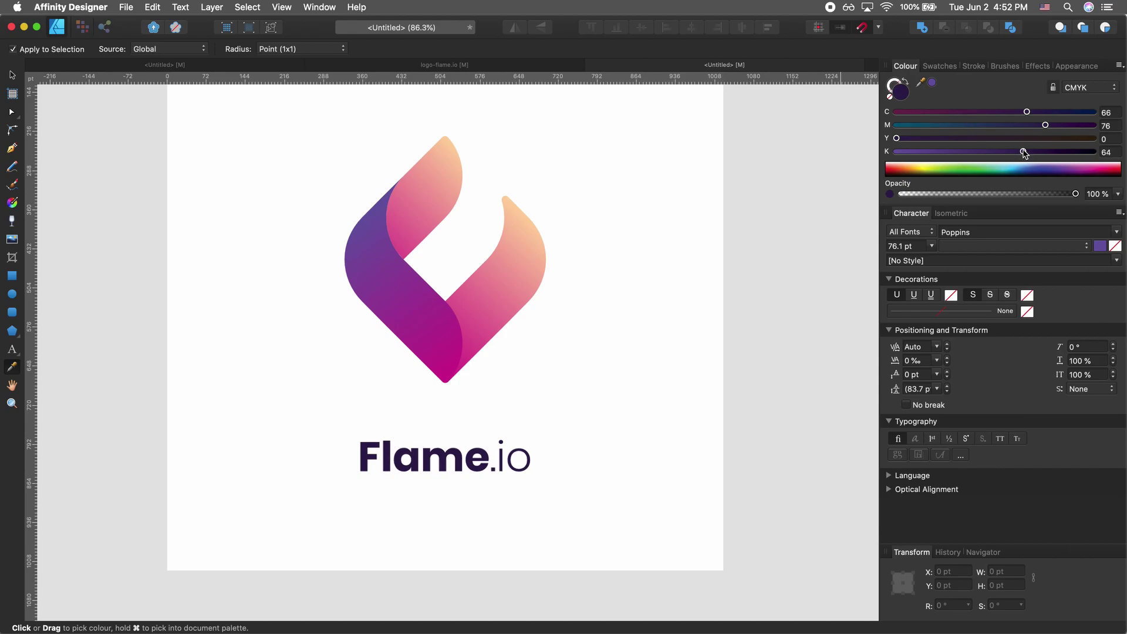
pyautogui.moveTo(1025, 154); pyautogui.dragTo(1026, 154)
pyautogui.click(1093, 87)
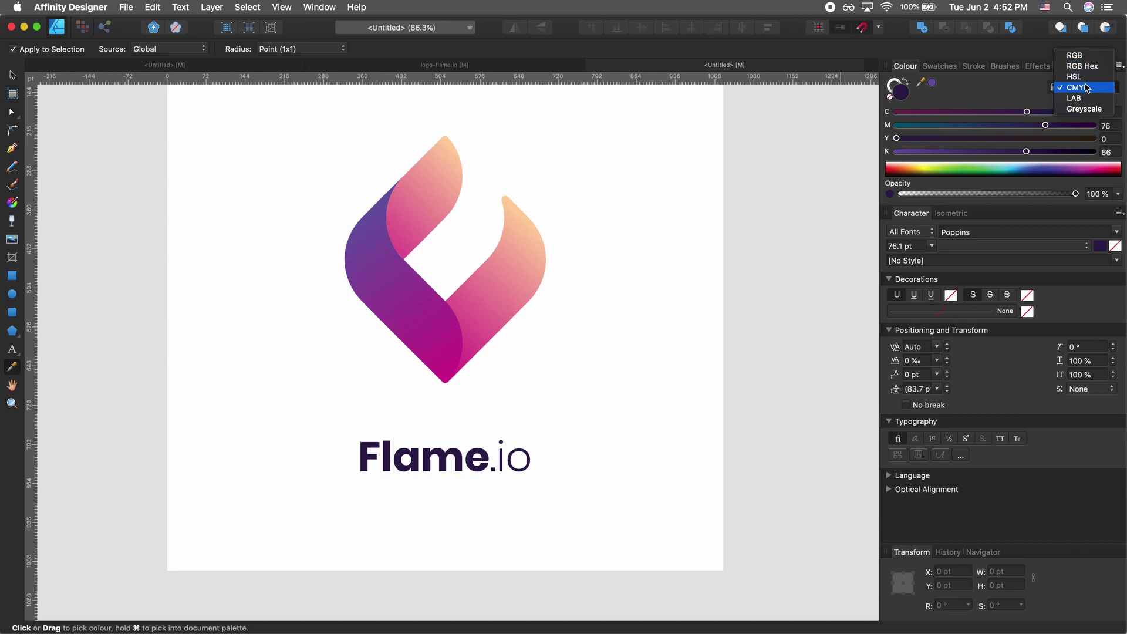
pyautogui.click(985, 88)
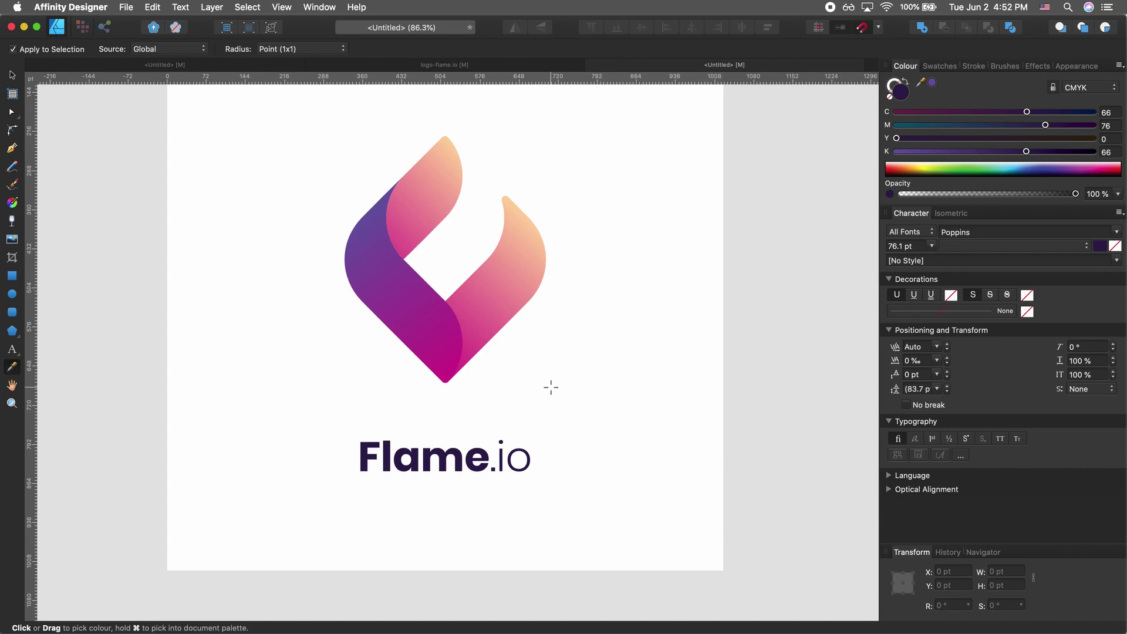
pyautogui.press('v')
pyautogui.click(535, 463)
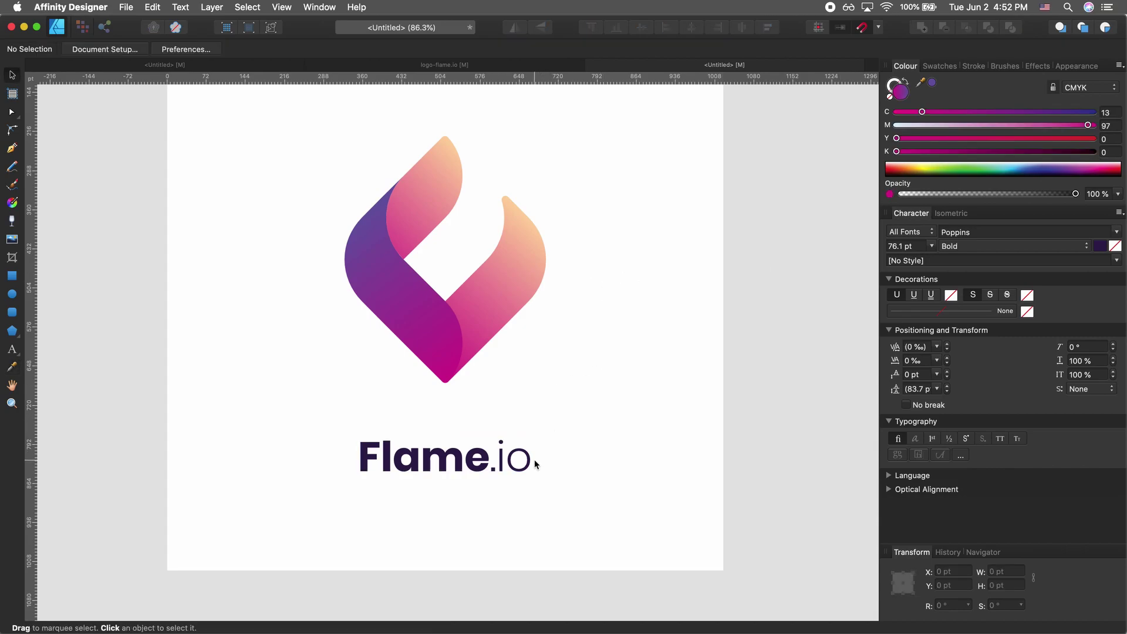
# Step: Move the logo and wordmark together slightly up to the artboard's centre
pyautogui.scroll(-5, 534, 464)
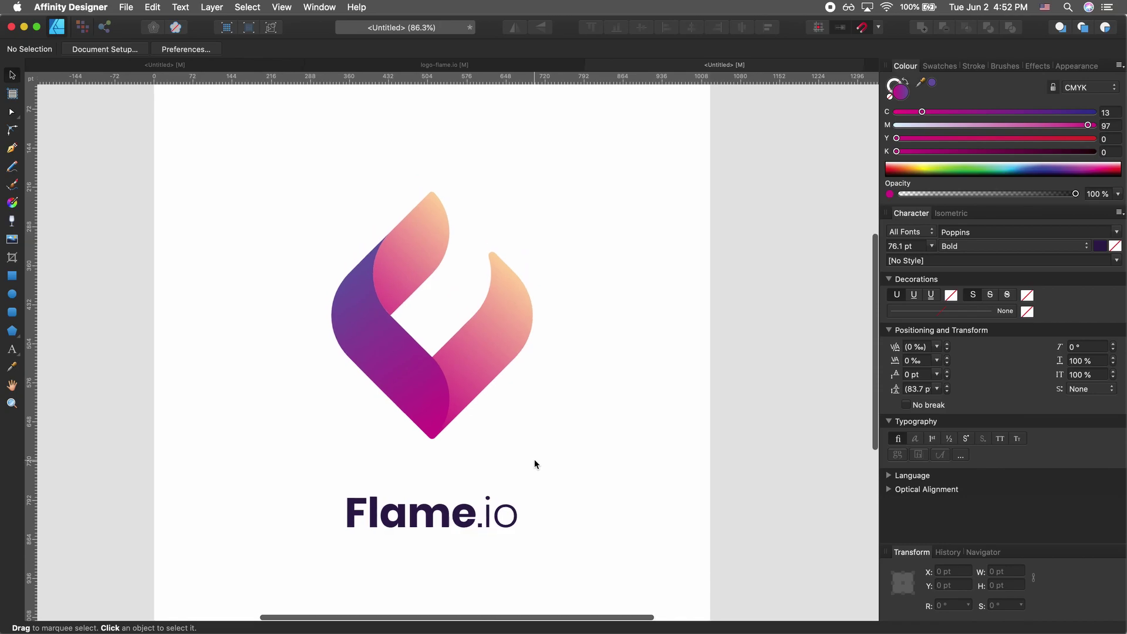
pyautogui.scroll(3, 534, 459)
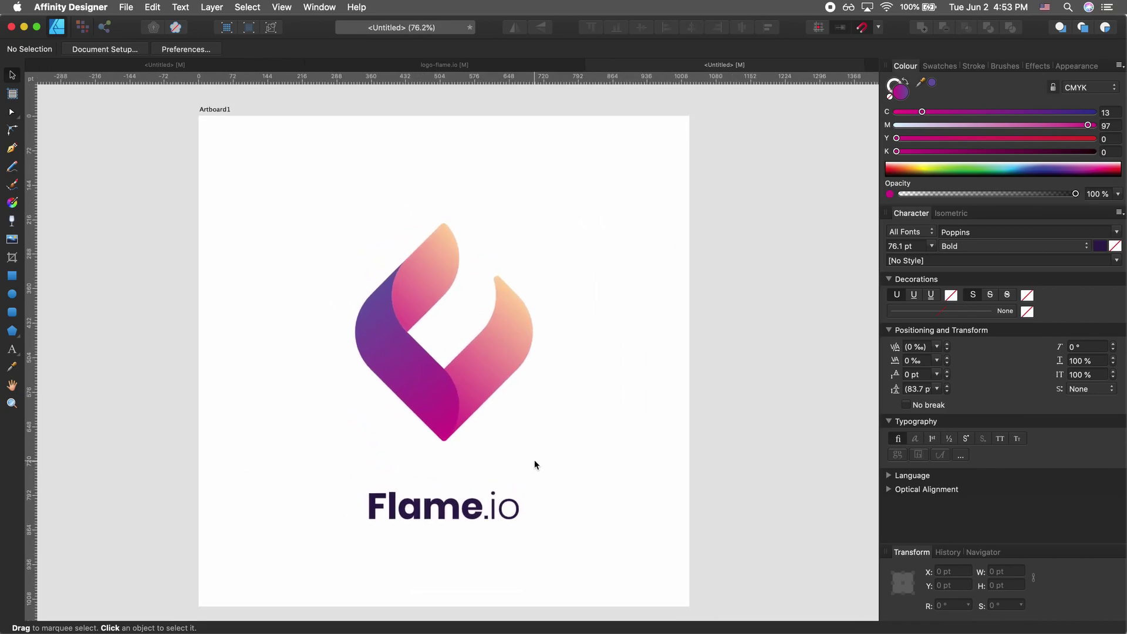
pyautogui.moveTo(603, 249); pyautogui.dragTo(372, 552)
pyautogui.moveTo(444, 424); pyautogui.dragTo(468, 412)
pyautogui.click(512, 477)
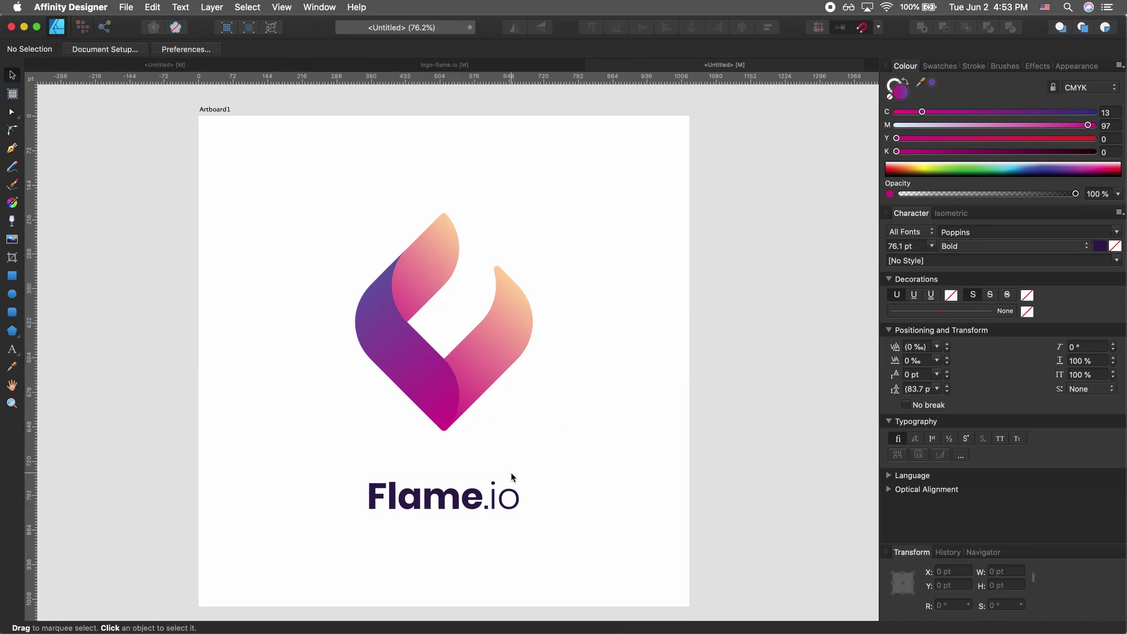
# Step: Switch to the logo-flame.io reference document
pyautogui.scroll(-3, 511, 476)
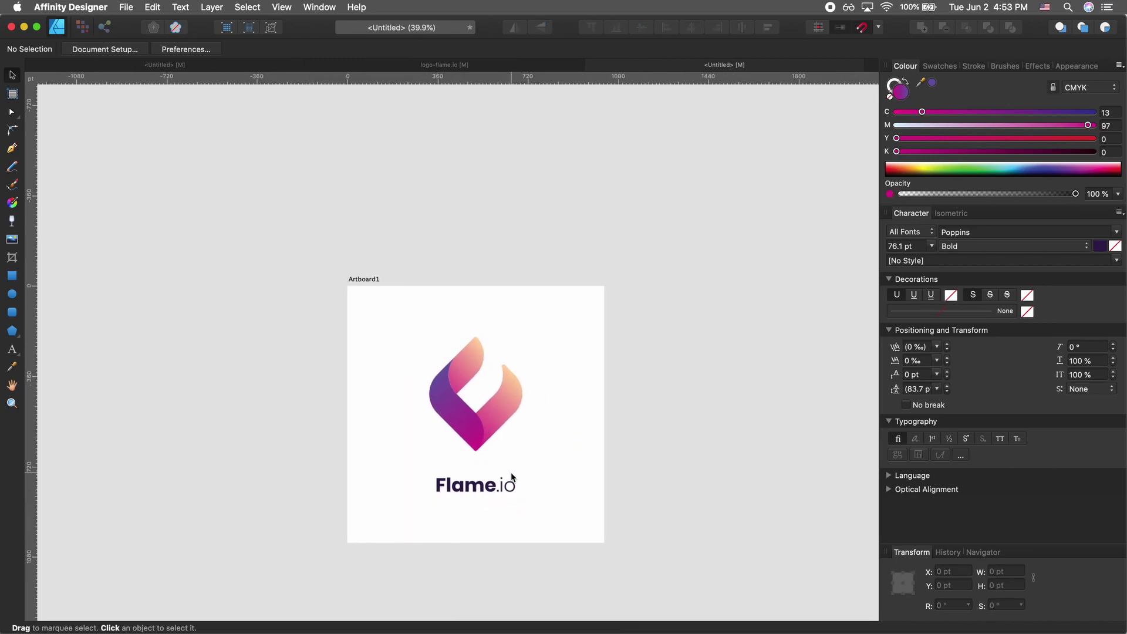
pyautogui.scroll(3, 510, 471)
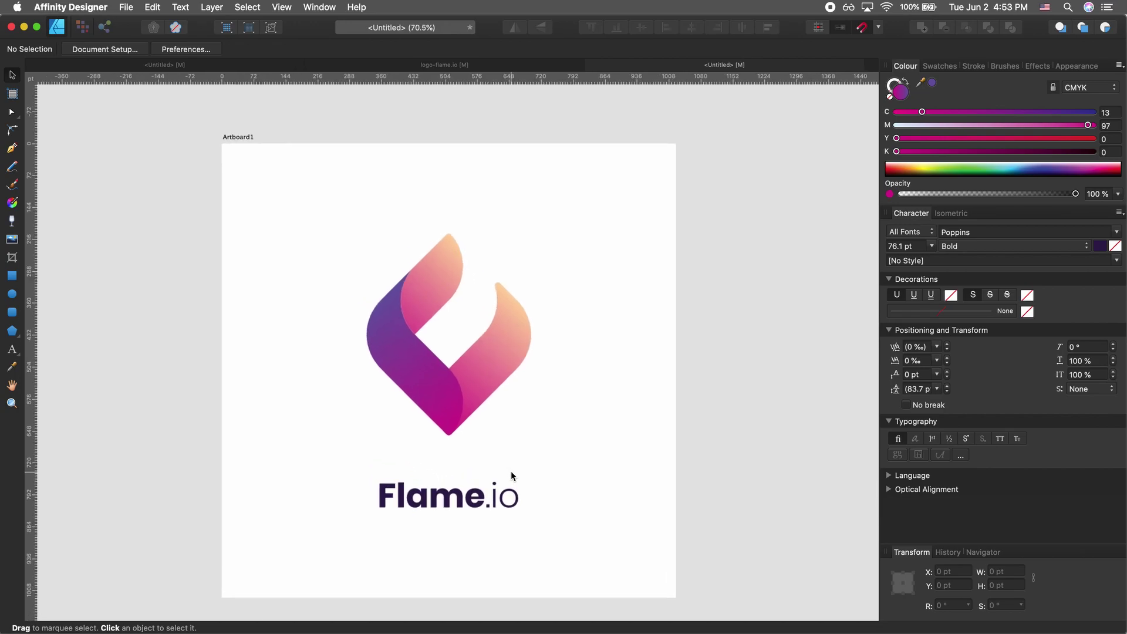
pyautogui.click(432, 65)
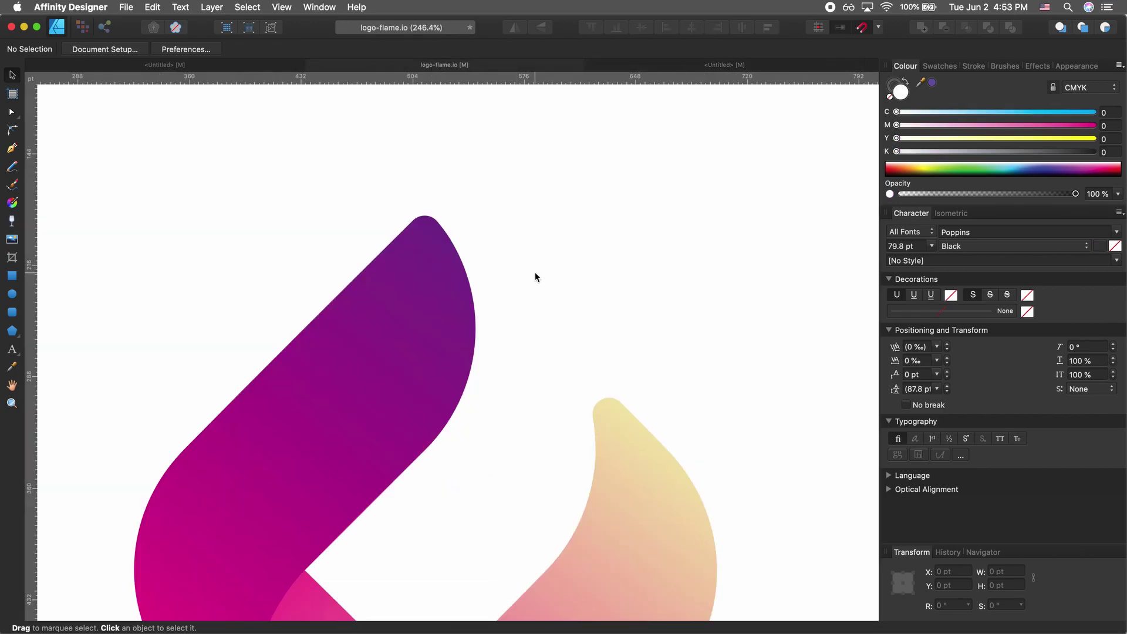
pyautogui.scroll(-4, 534, 276)
pyautogui.hscroll(8, 662, 327)
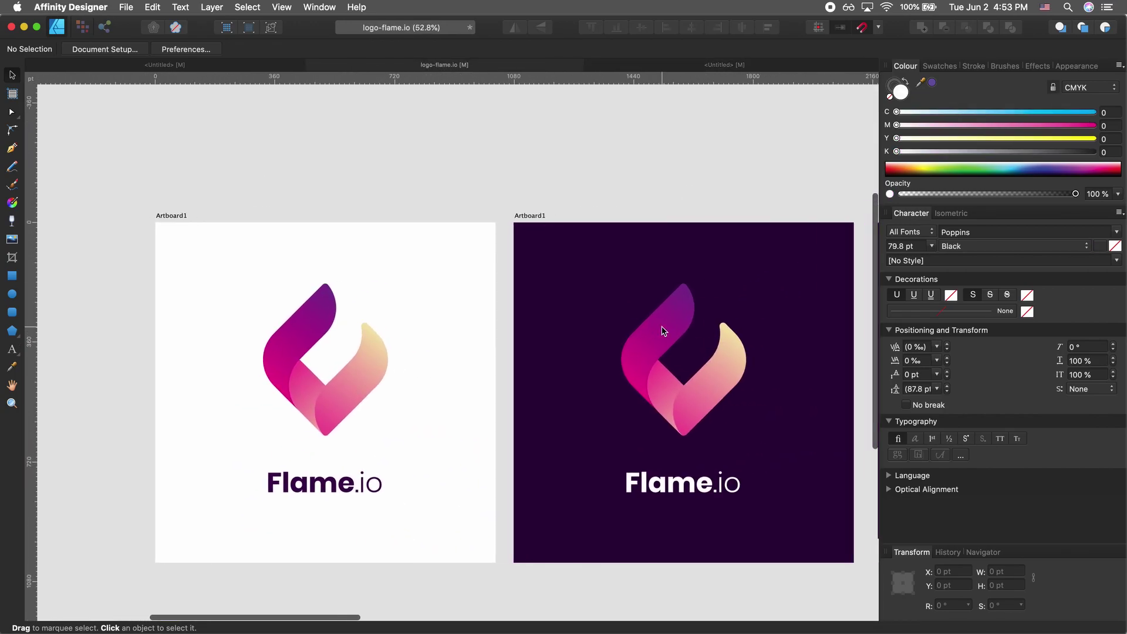
pyautogui.click(666, 486)
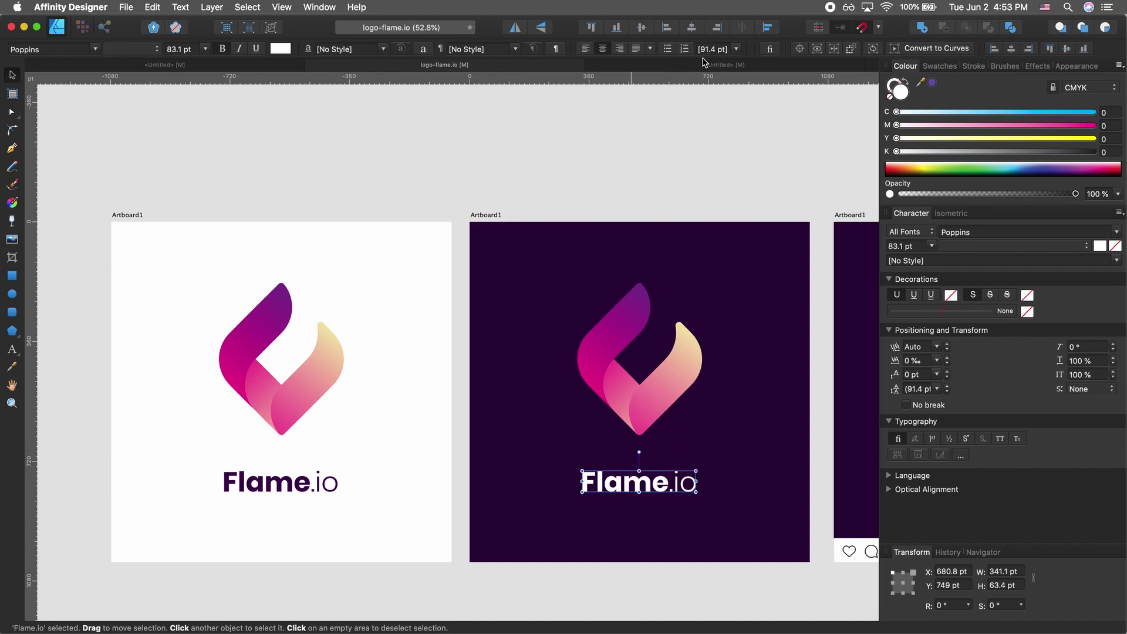
pyautogui.hscroll(10, 698, 257)
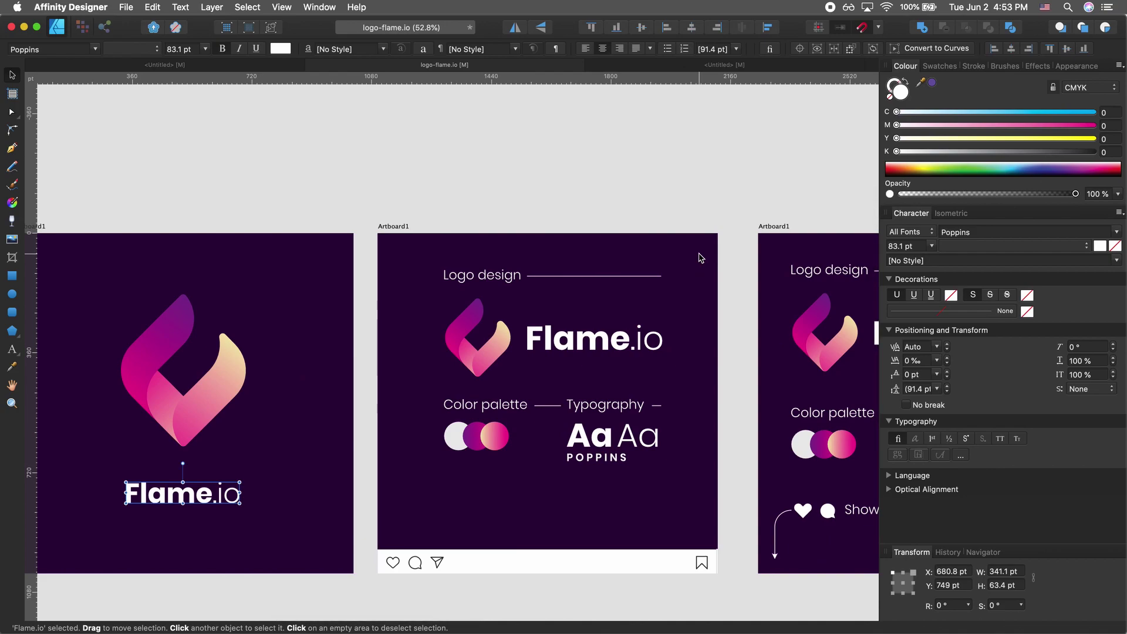
pyautogui.hscroll(1, 589, 360)
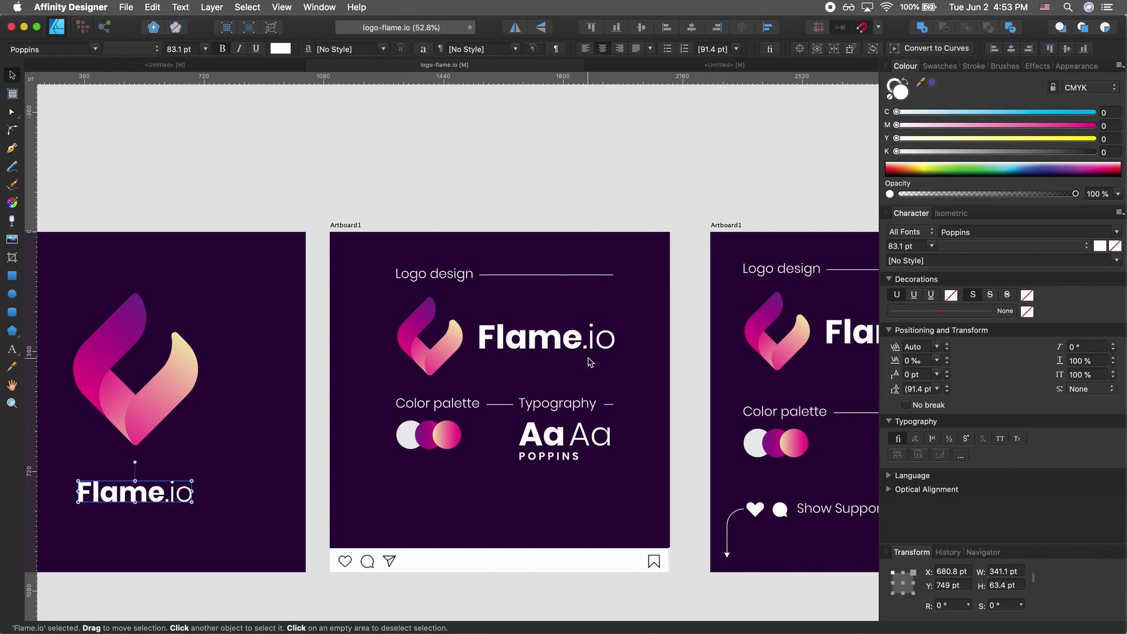
pyautogui.hscroll(15, 589, 360)
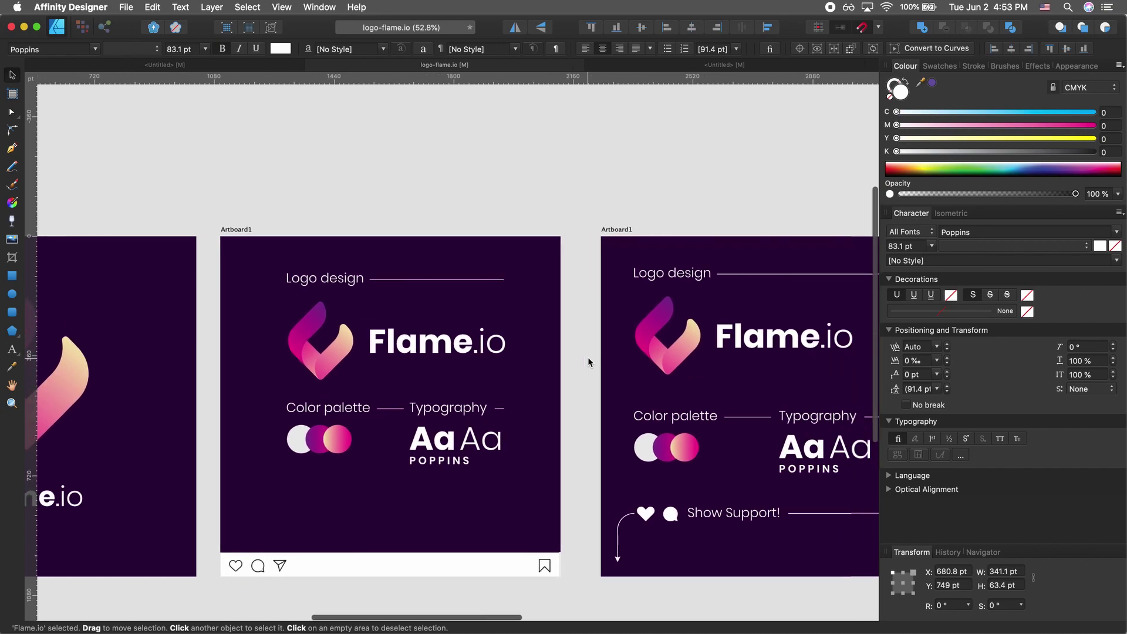
pyautogui.hscroll(4, 589, 361)
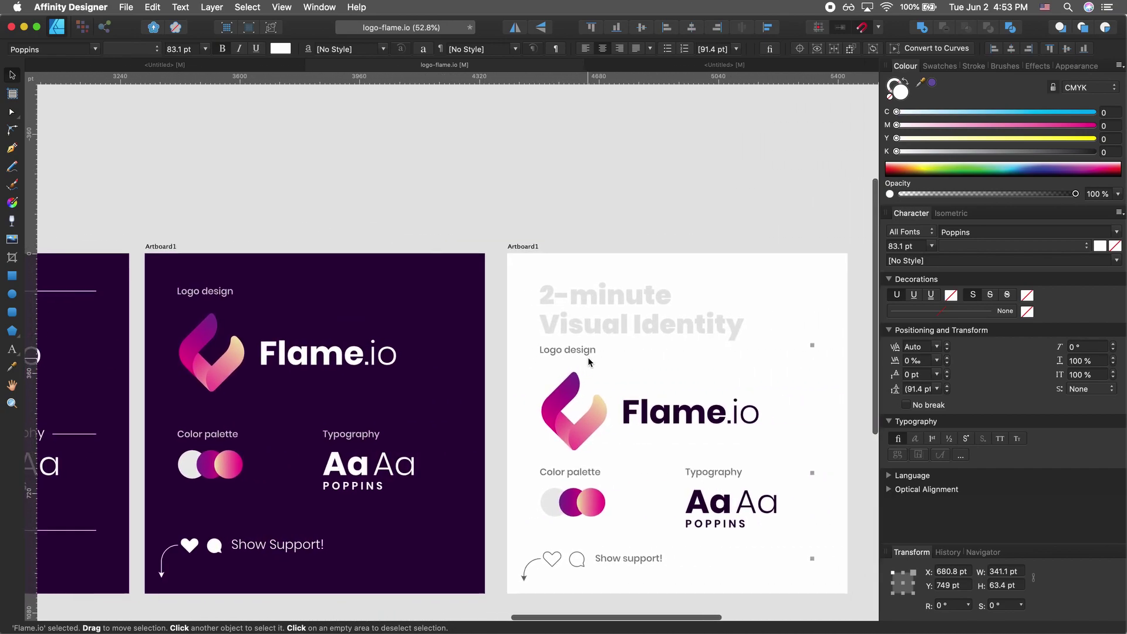
pyautogui.hscroll(2, 589, 361)
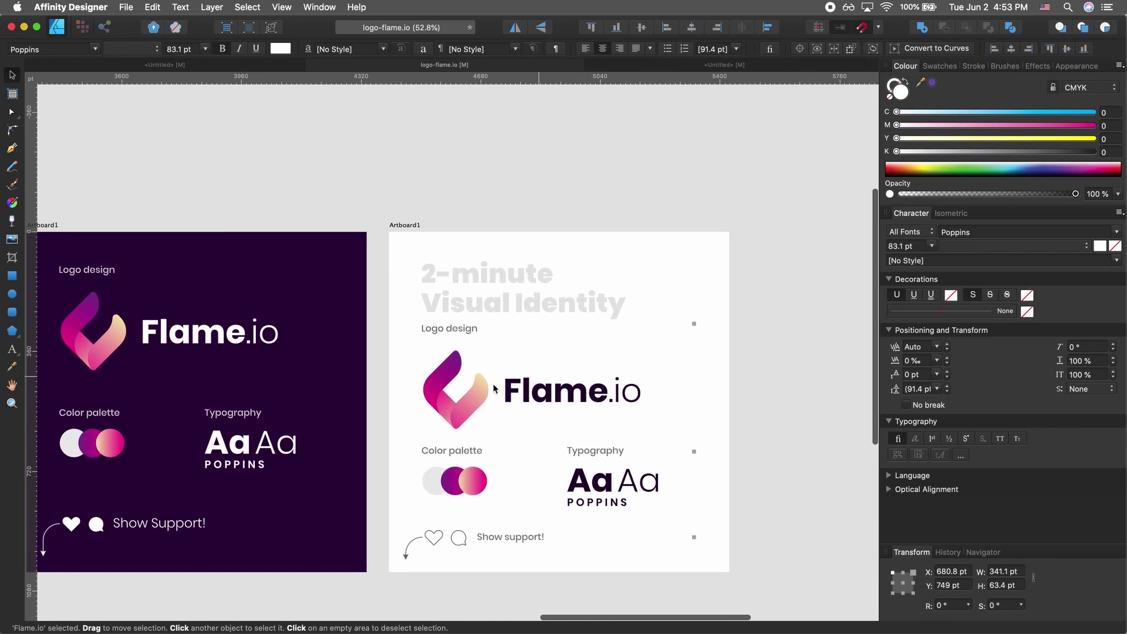
pyautogui.click(447, 334)
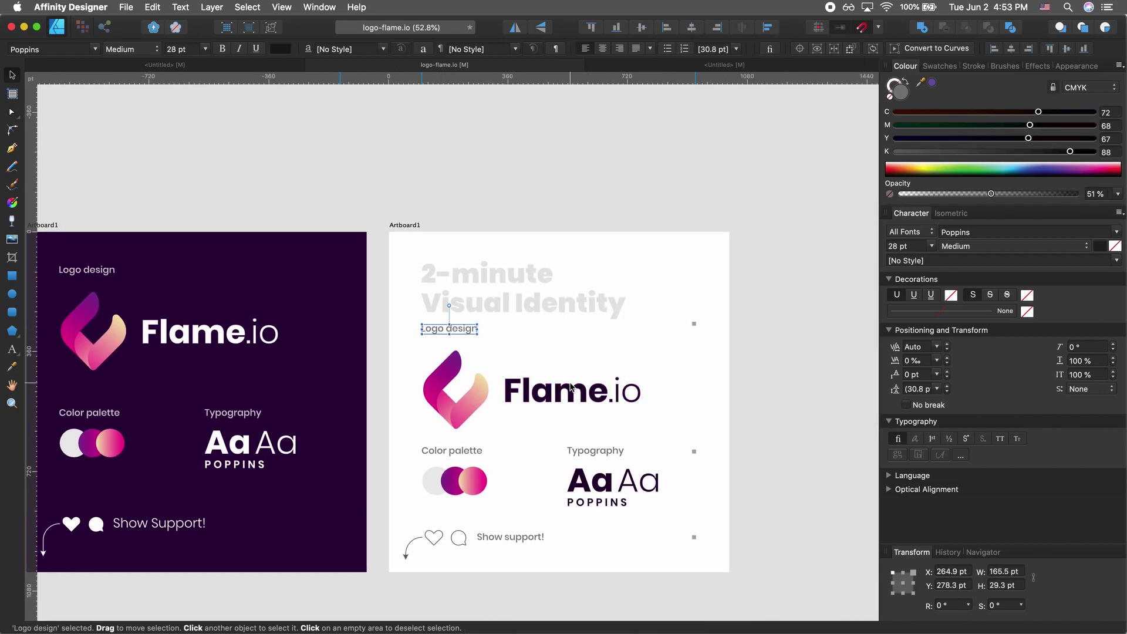
pyautogui.click(473, 451)
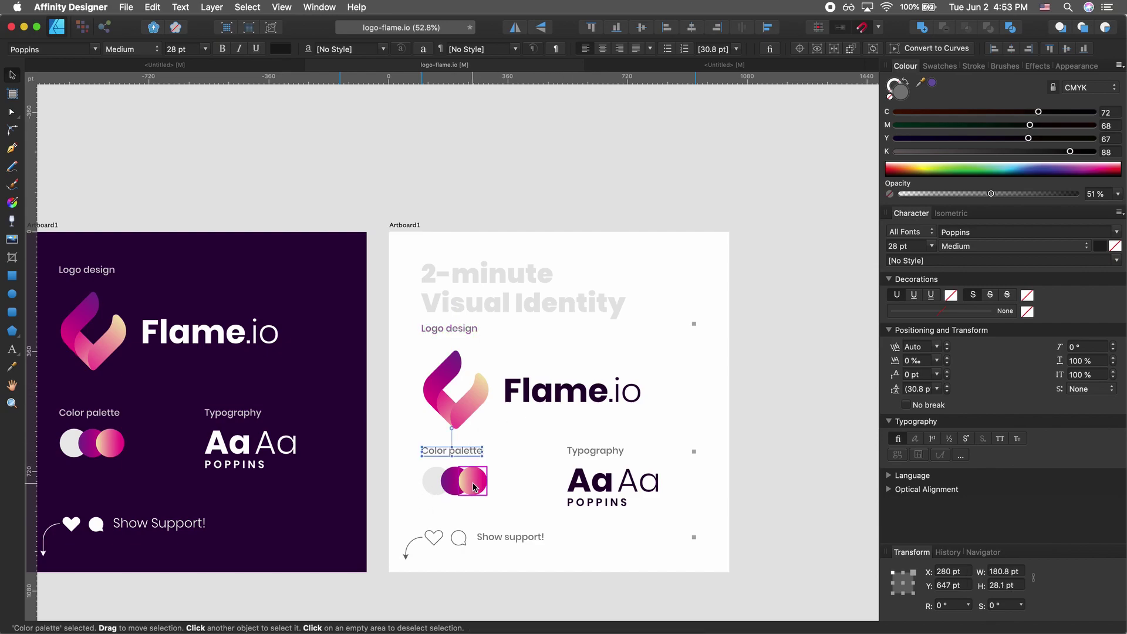
pyautogui.scroll(-1, 463, 506)
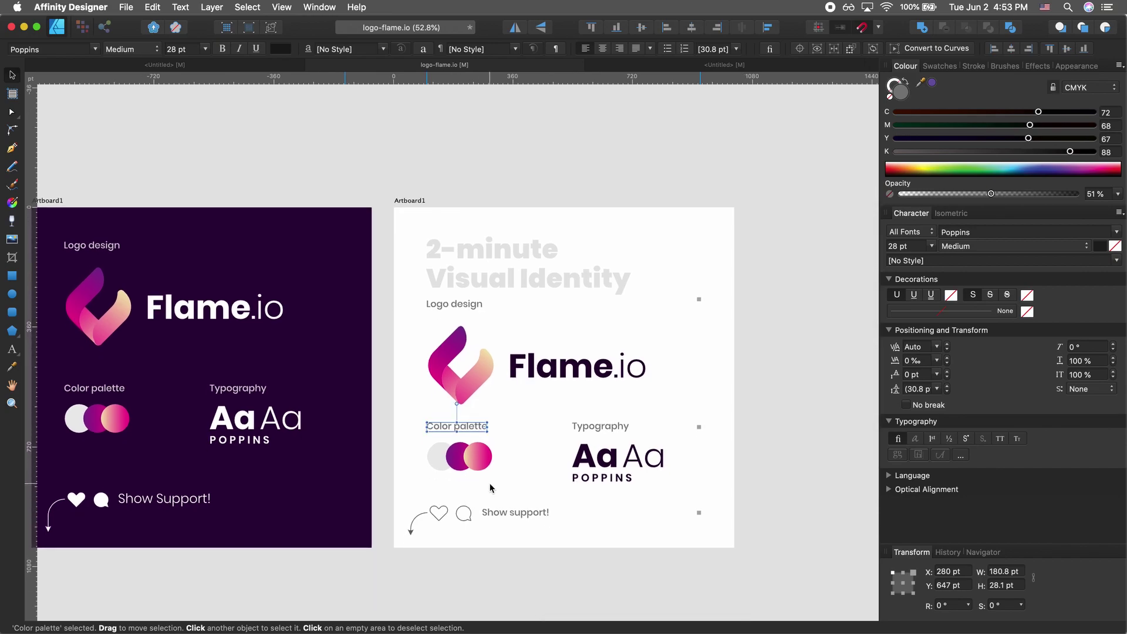
pyautogui.click(600, 425)
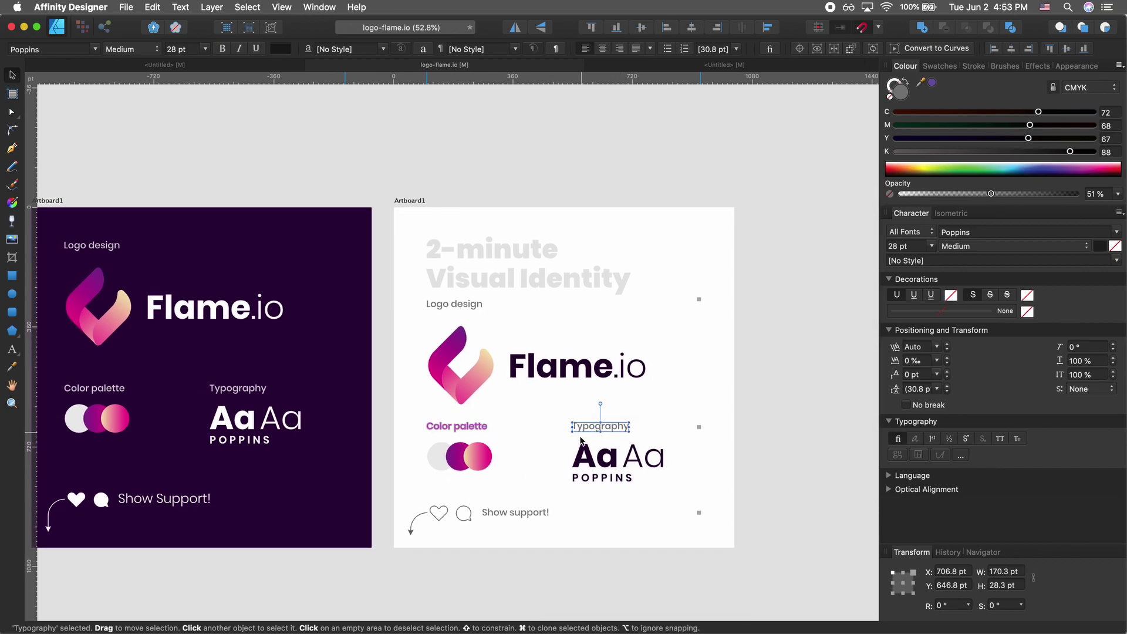
pyautogui.moveTo(548, 453); pyautogui.dragTo(675, 485)
pyautogui.click(674, 486)
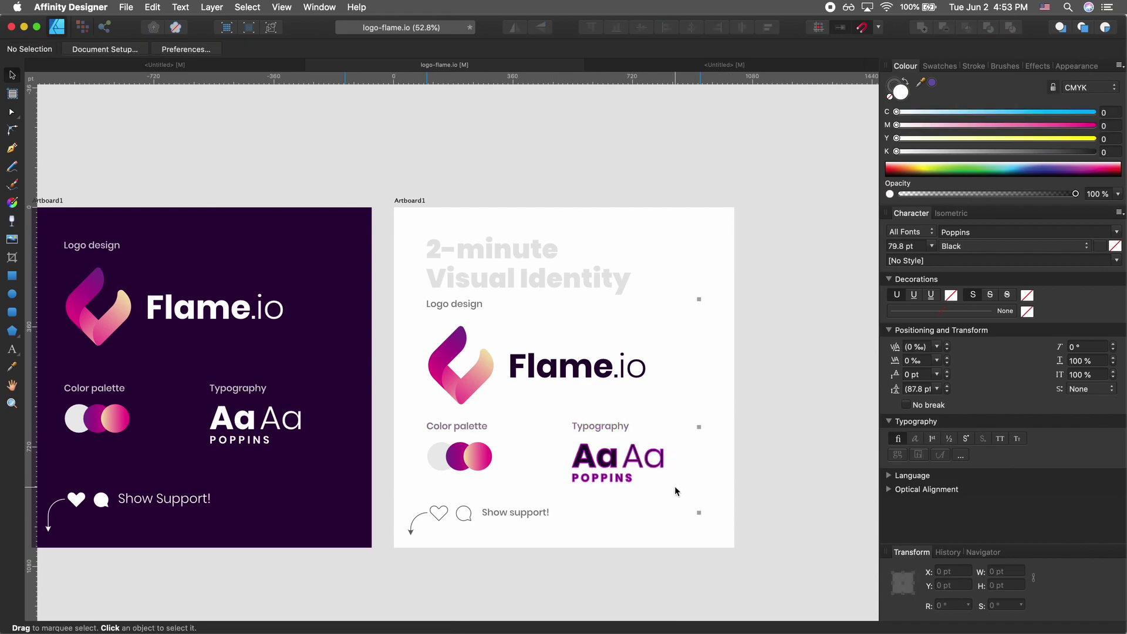
pyautogui.moveTo(675, 484); pyautogui.dragTo(392, 239)
pyautogui.click(413, 266)
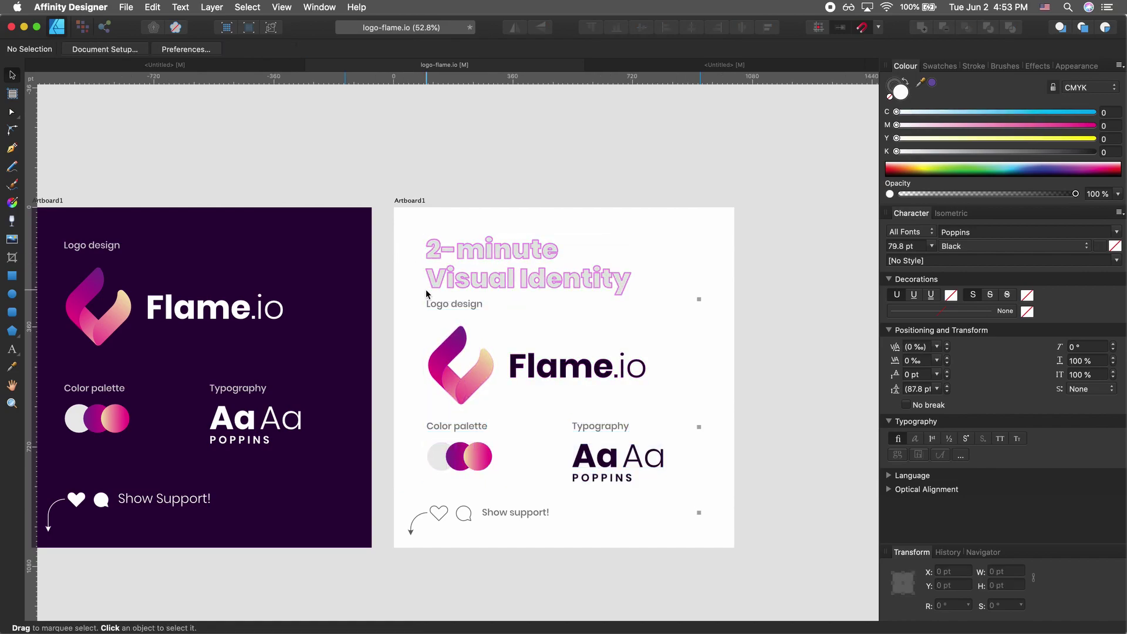